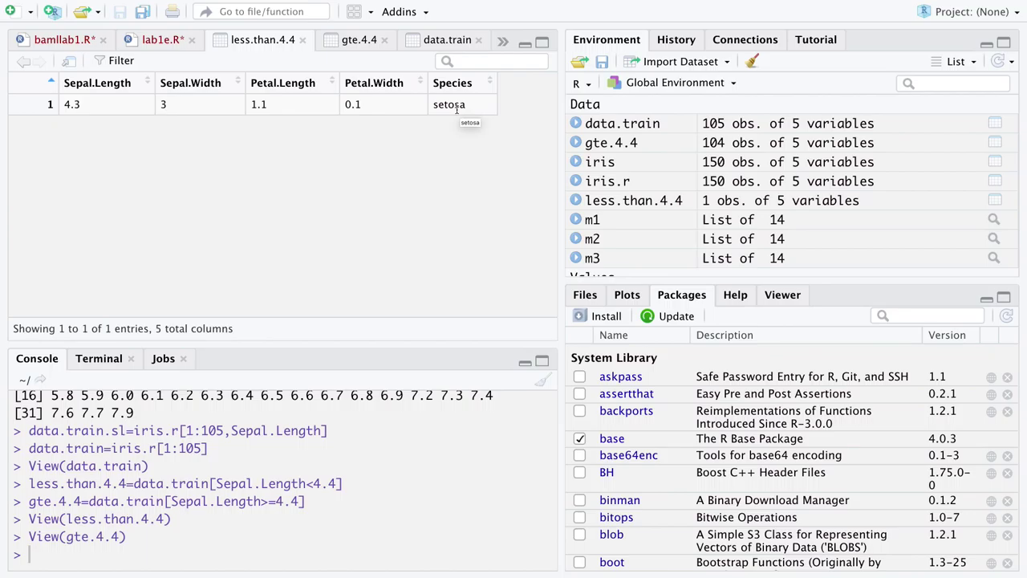
- Switch from RStudio to the blank slide in Keynote
key("ctrl+Left")
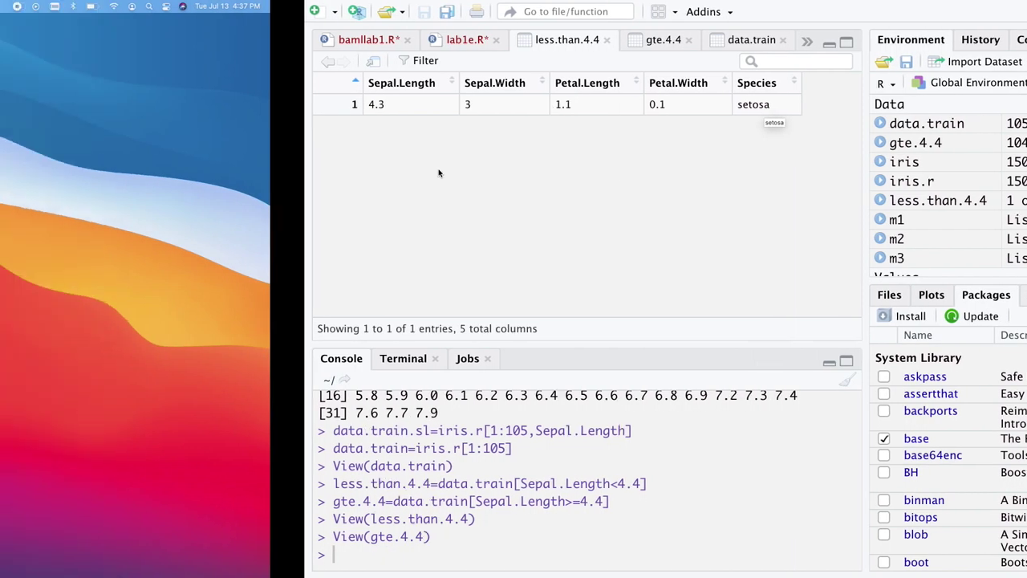
key("ctrl+Right")
key("ctrl+Right")
key("ctrl+Right")
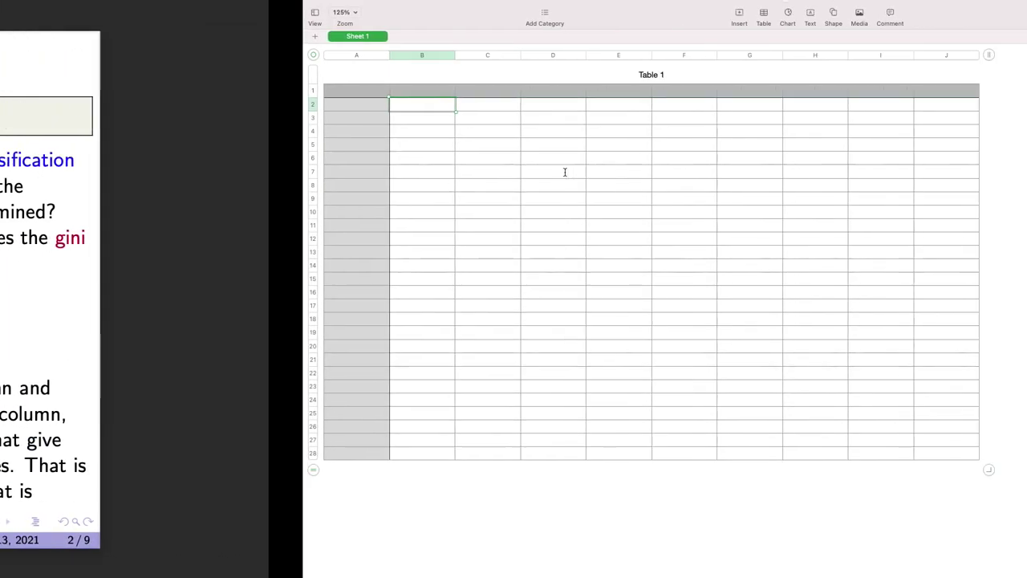
key("ctrl+Right")
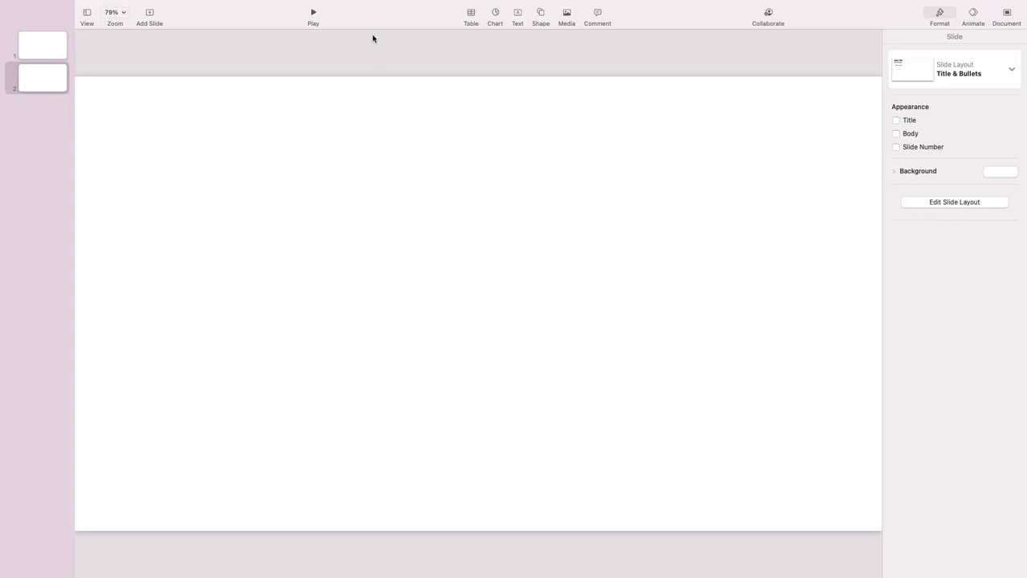
- Insert a square shape, give it the green style, and place it in the upper middle of the slide
mouse_move(256, 4)
left_click(124, 7)
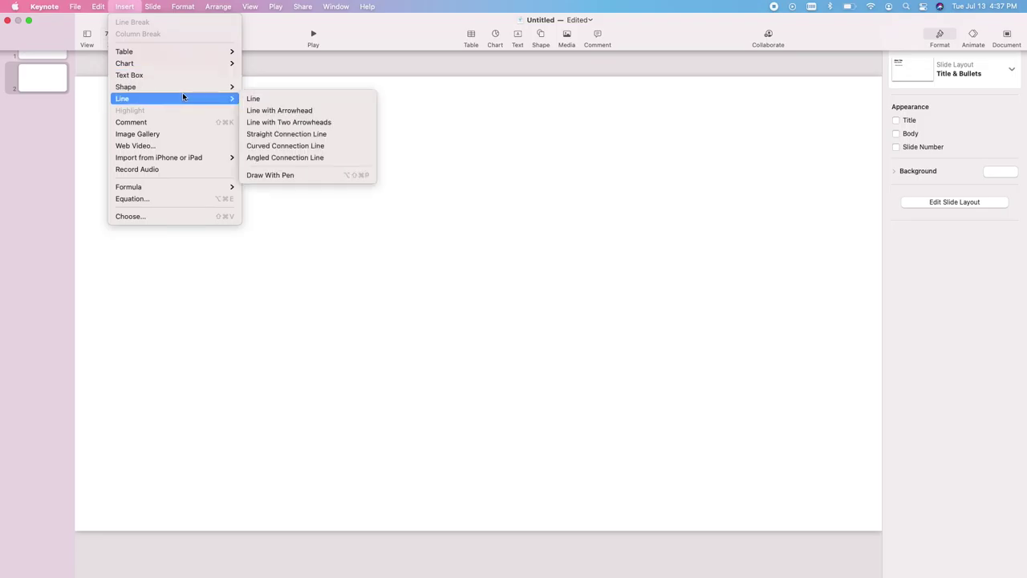
mouse_move(184, 89)
left_click(256, 87)
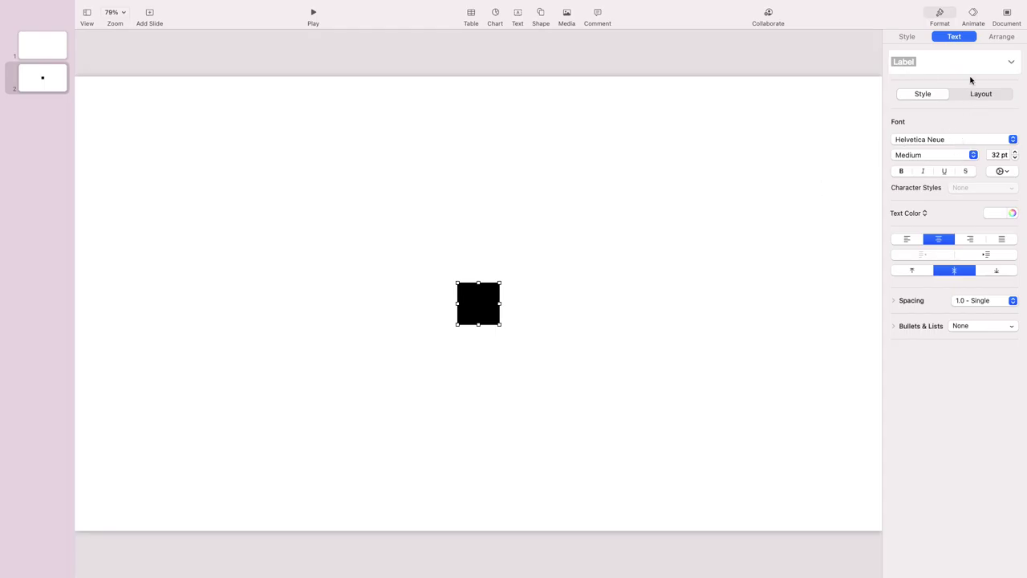
left_click(914, 44)
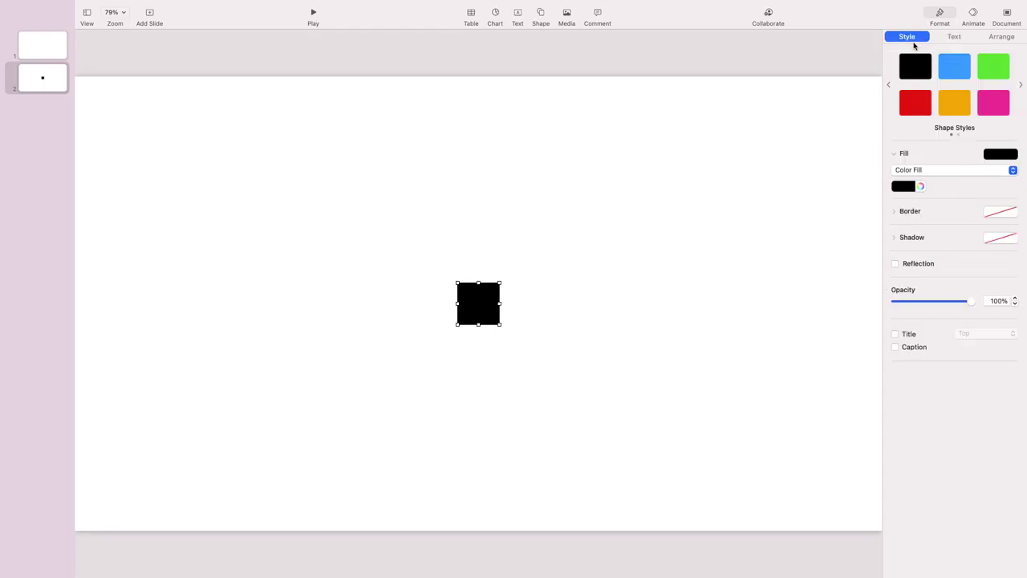
left_click(1002, 70)
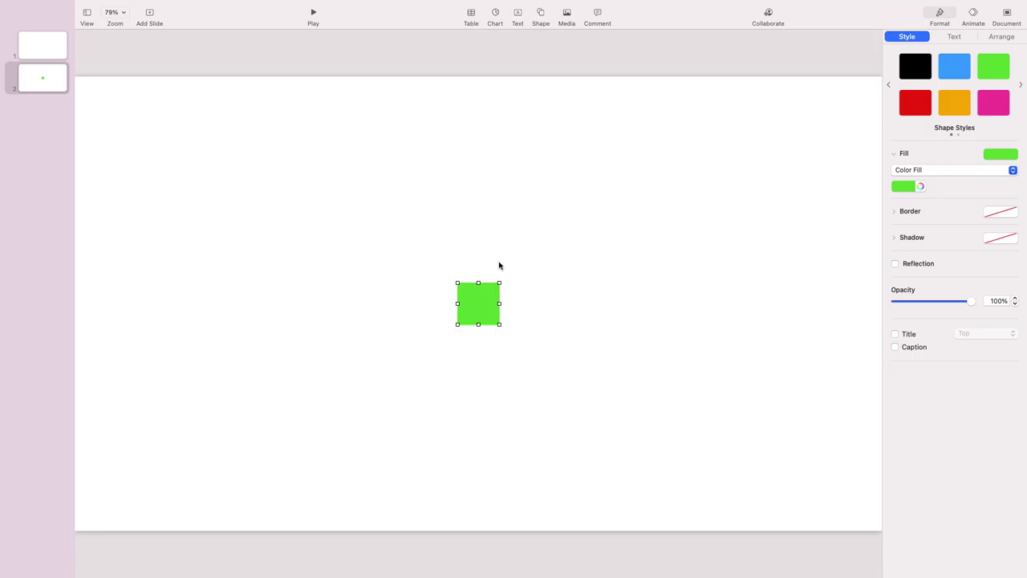
left_click_drag(480, 293, 449, 200)
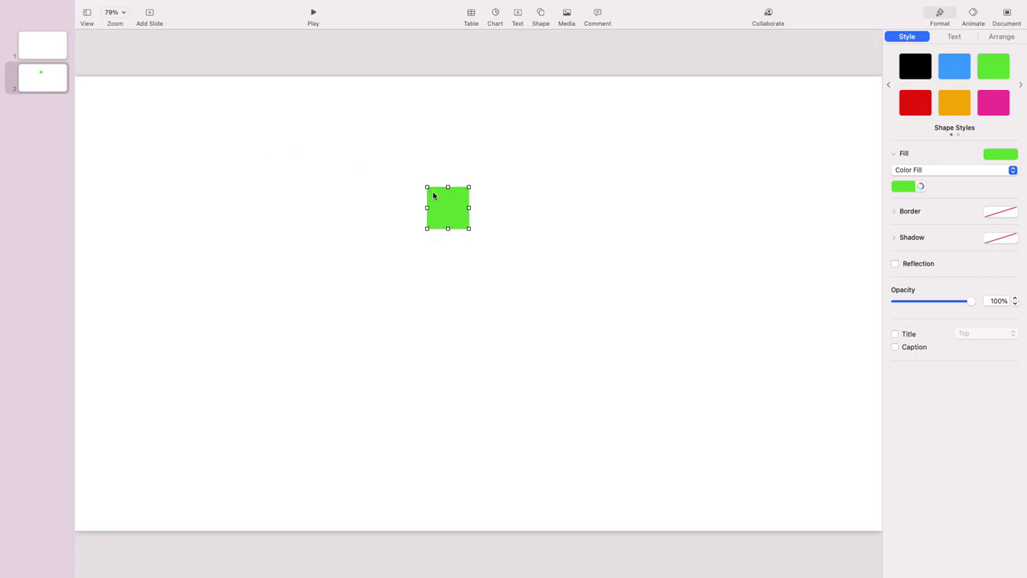
- Duplicate the green square twice, placing one copy below left and one below right of it at equal height
left_click_drag(435, 197, 386, 283)
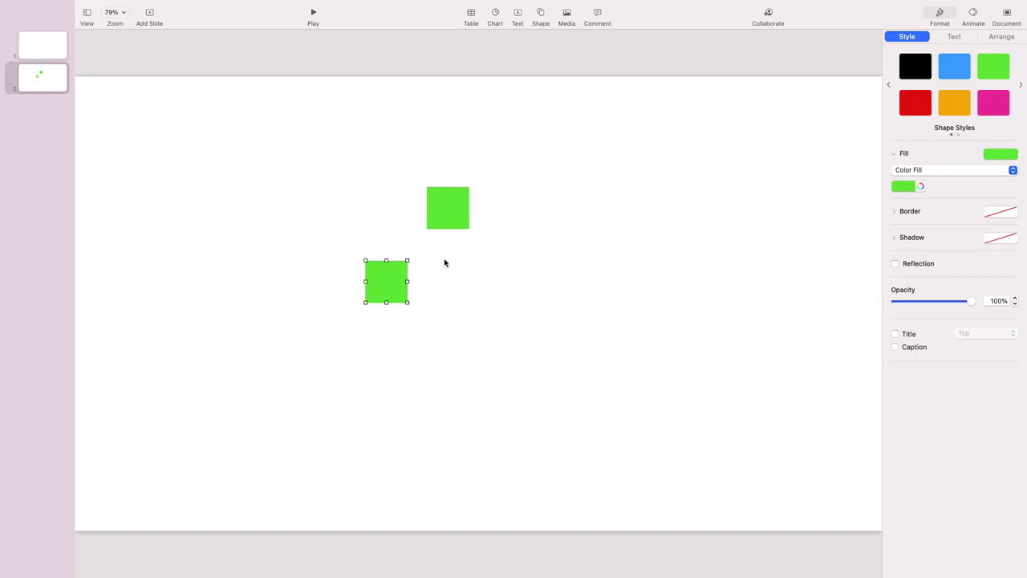
key("Tab")
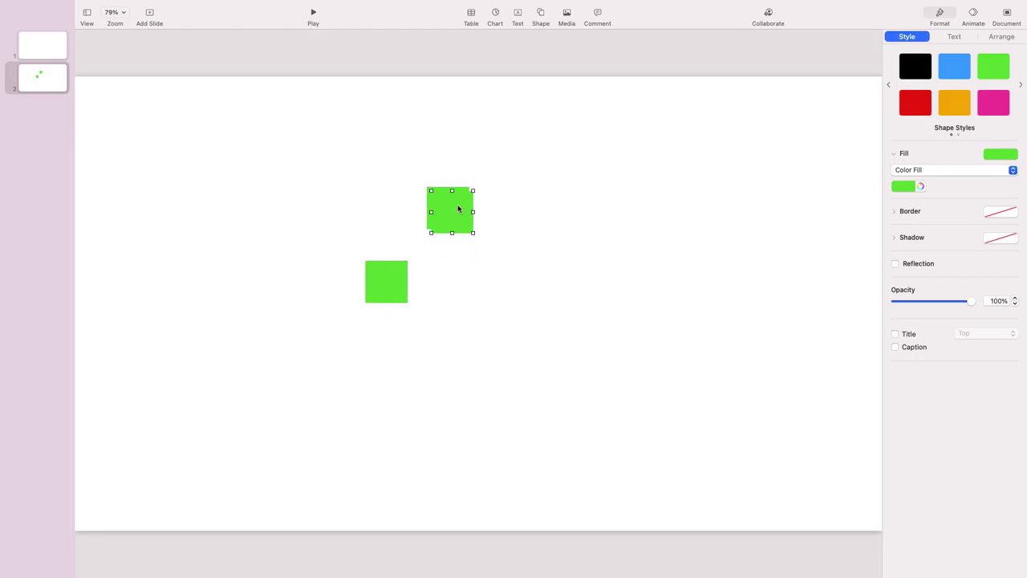
left_click_drag(459, 208, 519, 279)
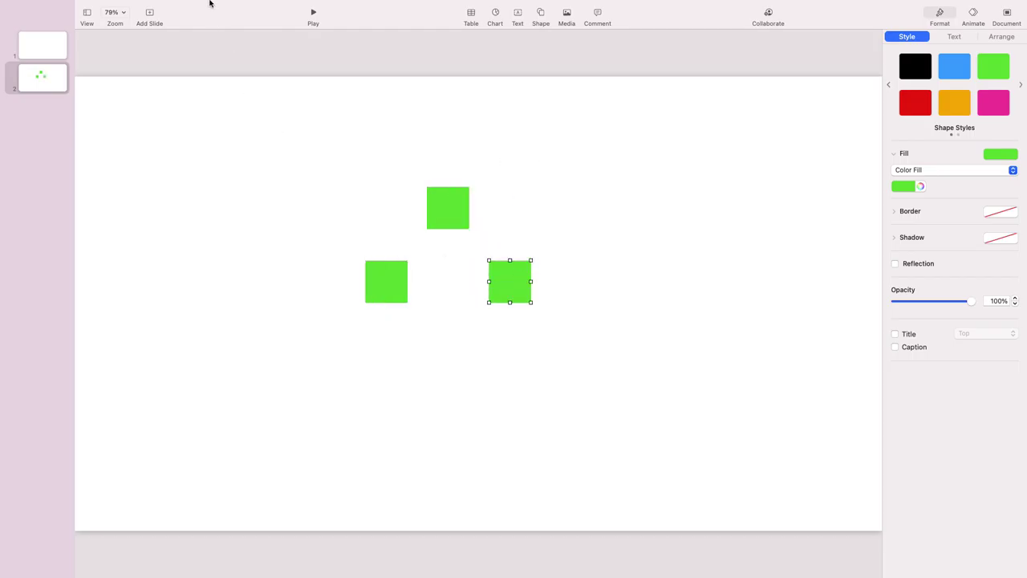
- Insert a straight line linking the bottom of the top square to the lower-left square
mouse_move(197, 3)
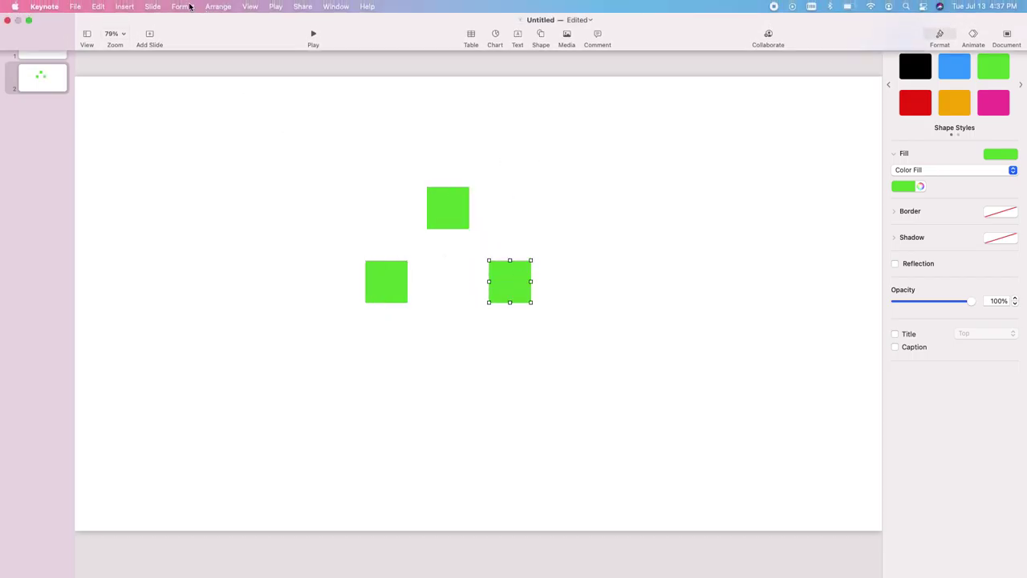
left_click(124, 6)
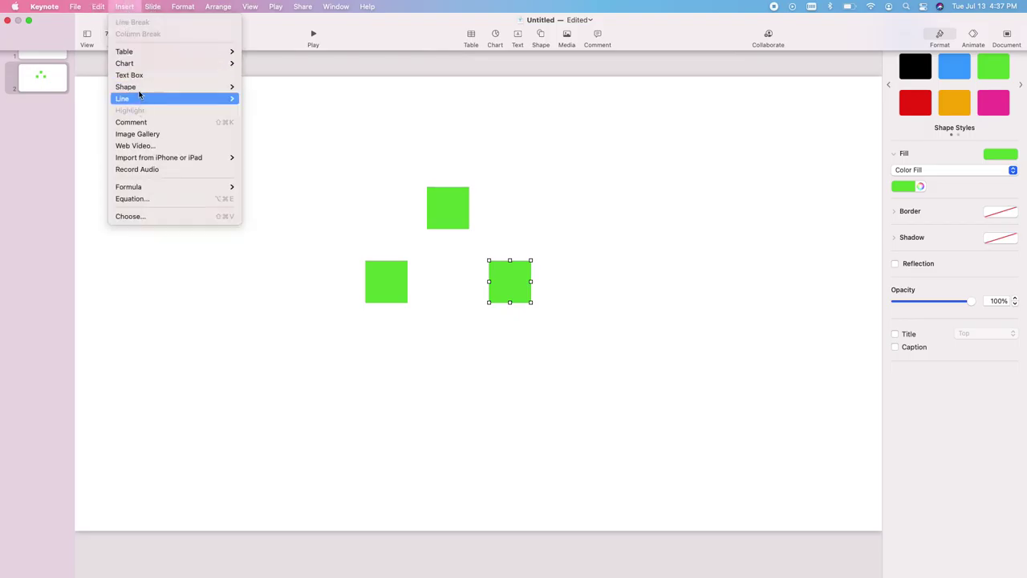
left_click(399, 218)
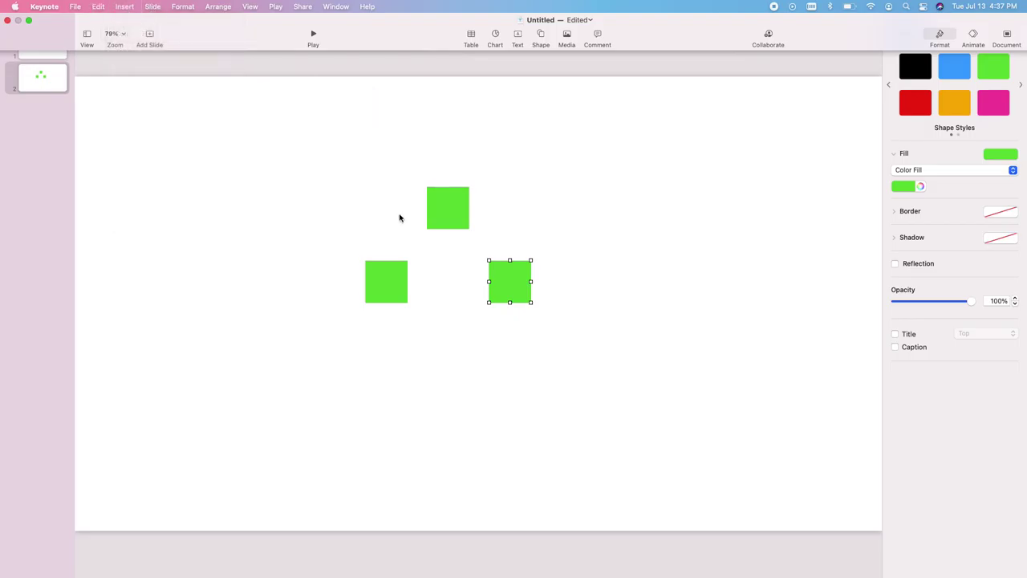
left_click_drag(497, 283, 448, 230)
left_click_drag(456, 323, 397, 257)
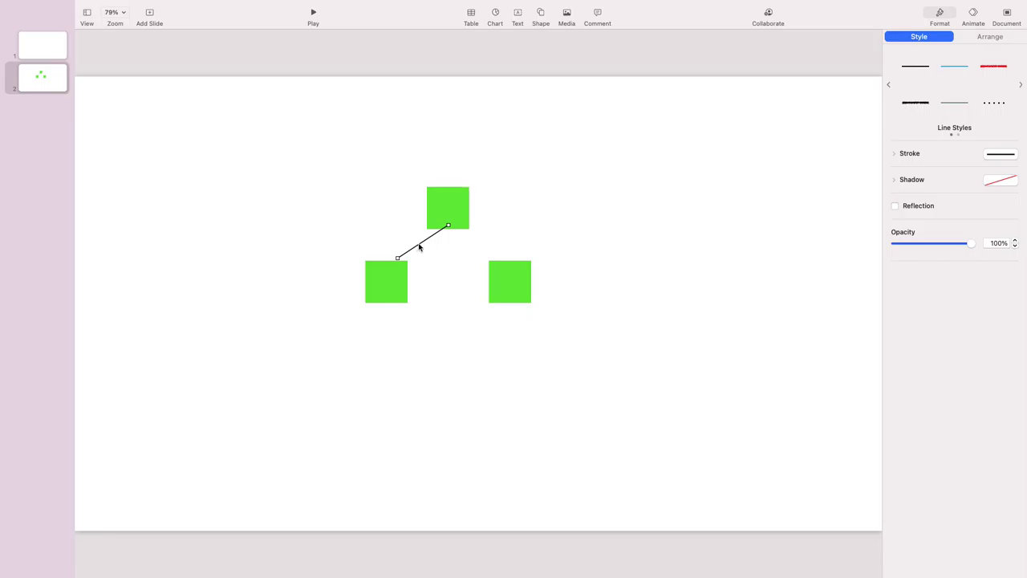
- Duplicate the branch line and run the copy from the top square to the lower-right square
key("super+d")
left_click_drag(406, 261, 504, 262)
left_click(425, 275)
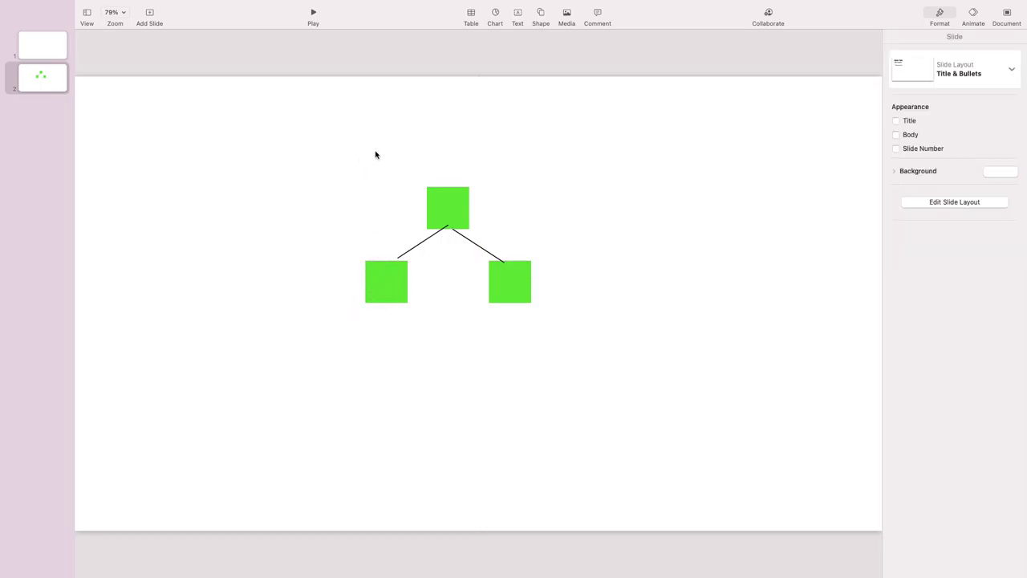
- Insert a text box beside the left branch line and start its label with "Se"
mouse_move(291, 2)
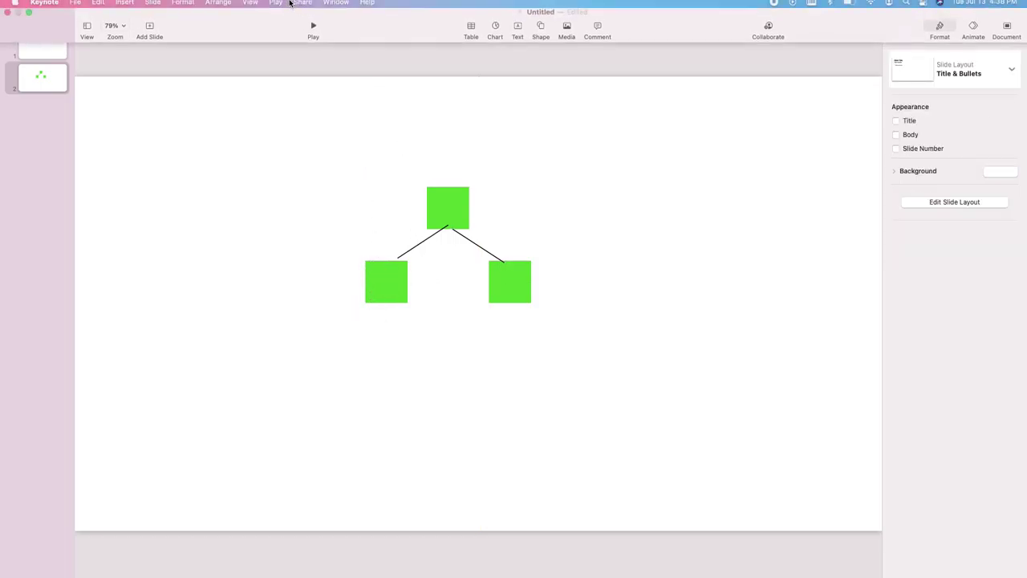
left_click(128, 7)
mouse_move(132, 69)
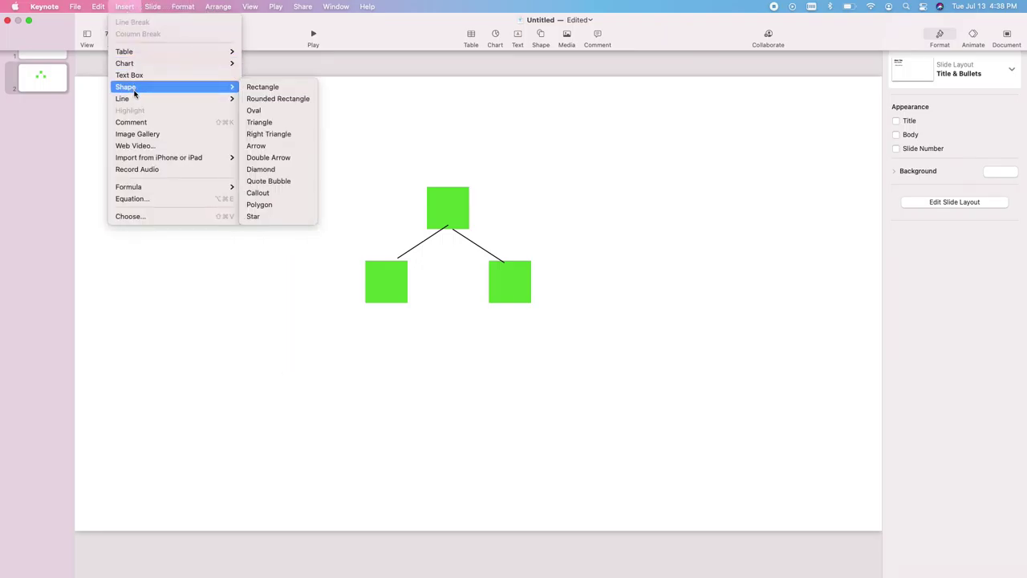
left_click(139, 76)
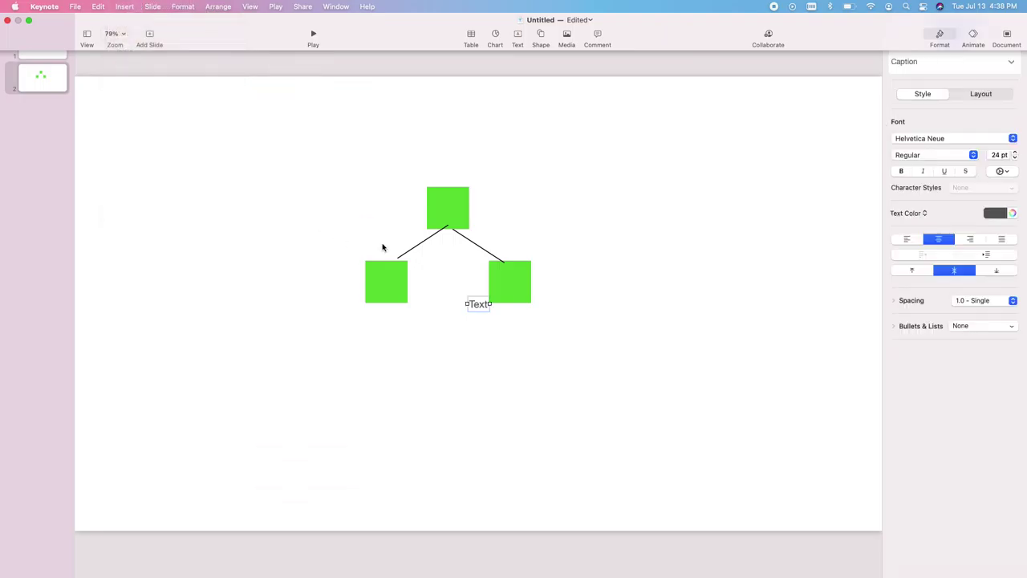
left_click_drag(479, 305, 394, 232)
left_click(395, 232)
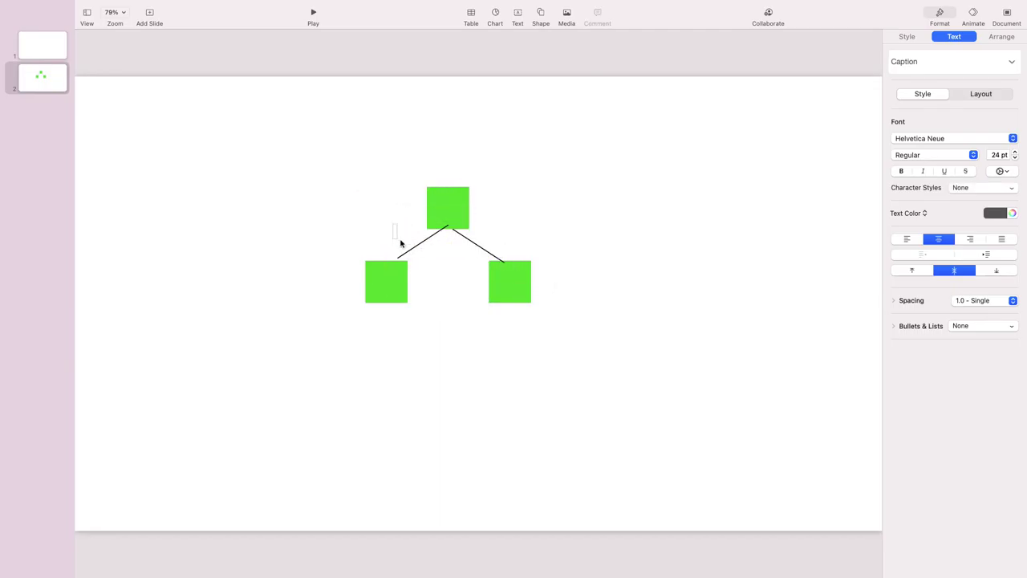
type("Seap")
- Switch to RStudio, check the split conditions in the lab1e.R script, and return to the Keynote slide
key("ctrl+Left")
key("ctrl+Left")
key("ctrl+Left")
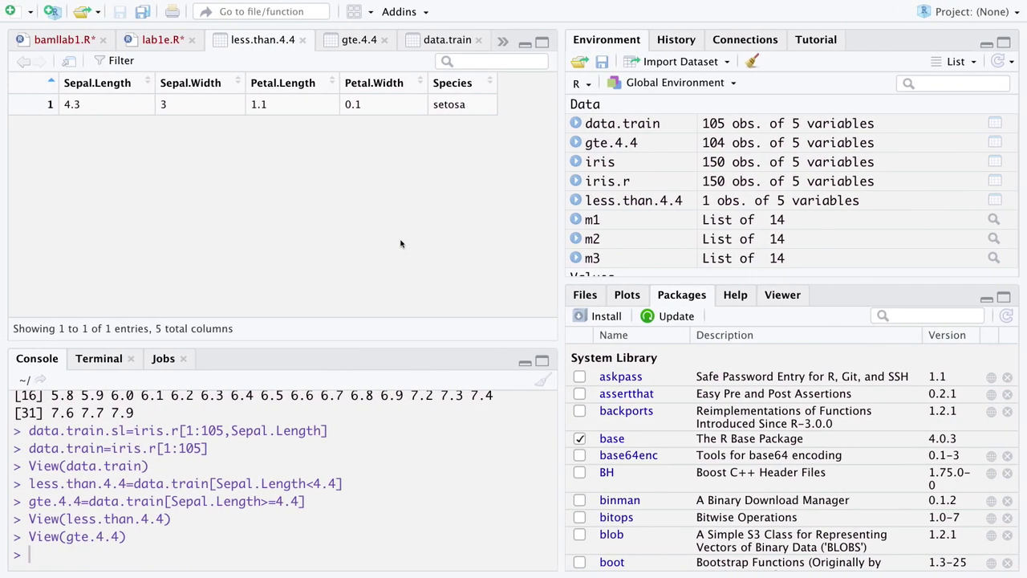
left_click(161, 46)
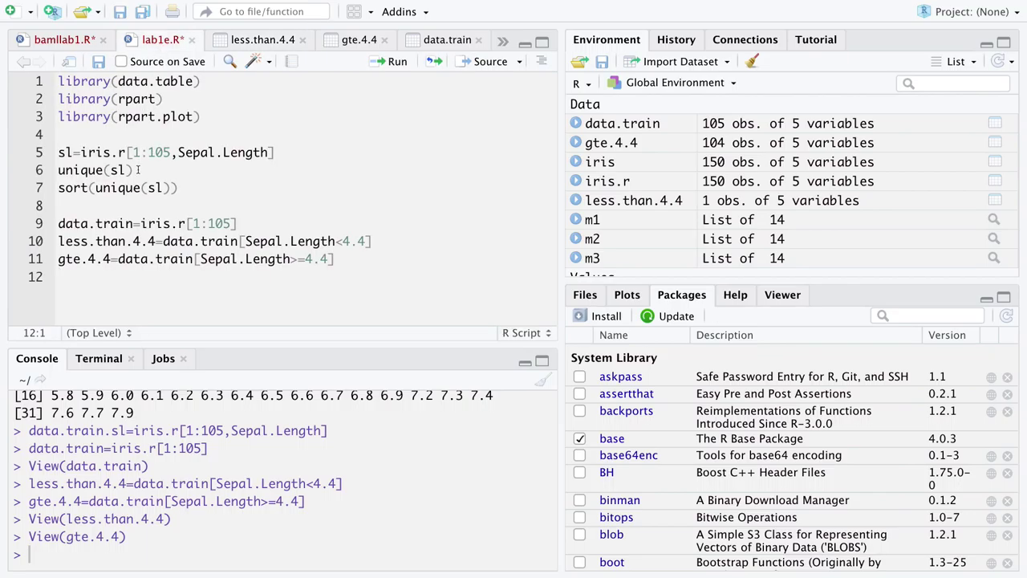
key("ctrl+Right")
key("ctrl+Right")
key("ctrl+Right")
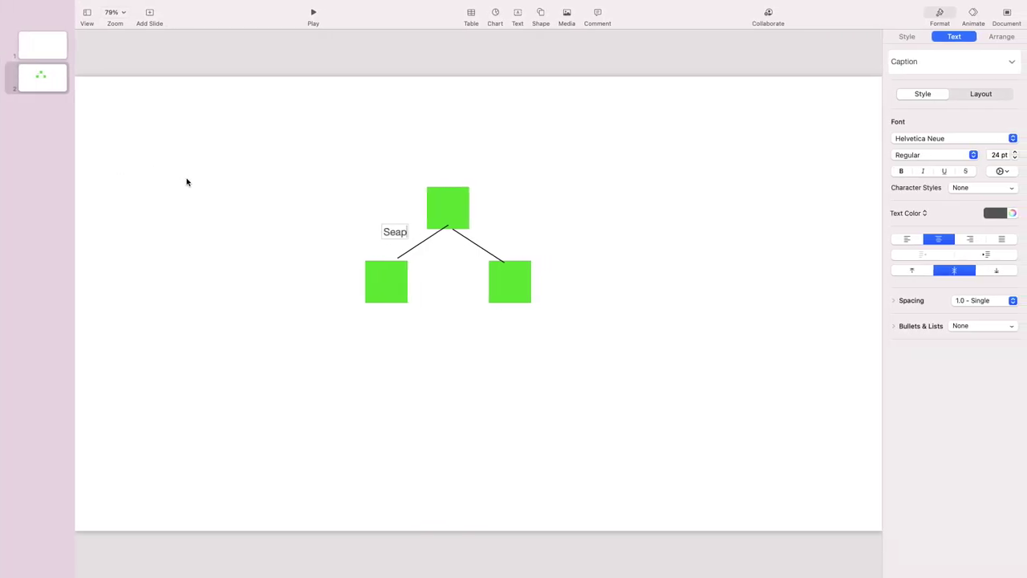
- Complete the left branch label as "Sepal.Length <4.4" and move it clear of the top square and branch line
key("BackSpace")
key("BackSpace")
type("pal.Length")
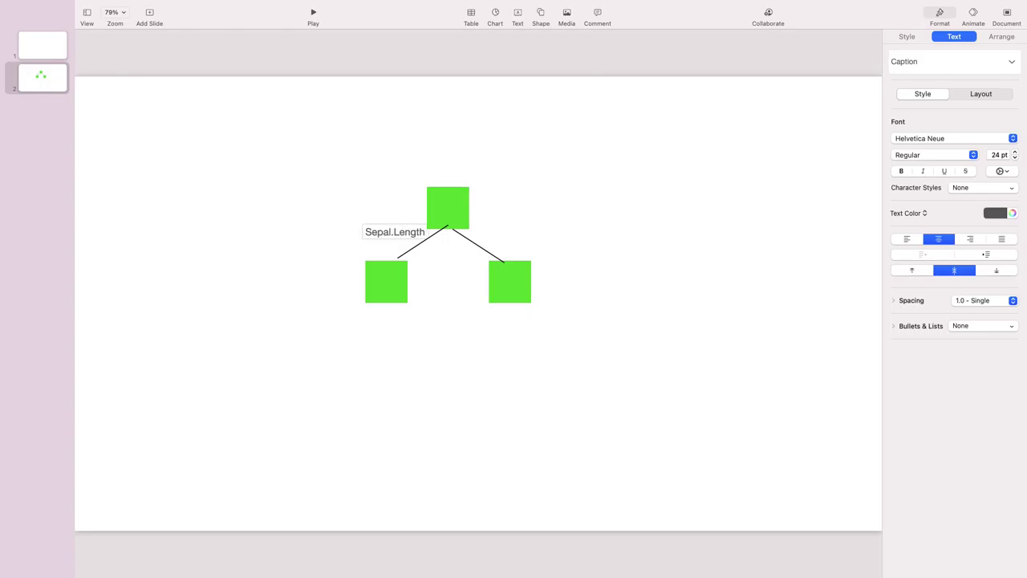
type(" <4.4")
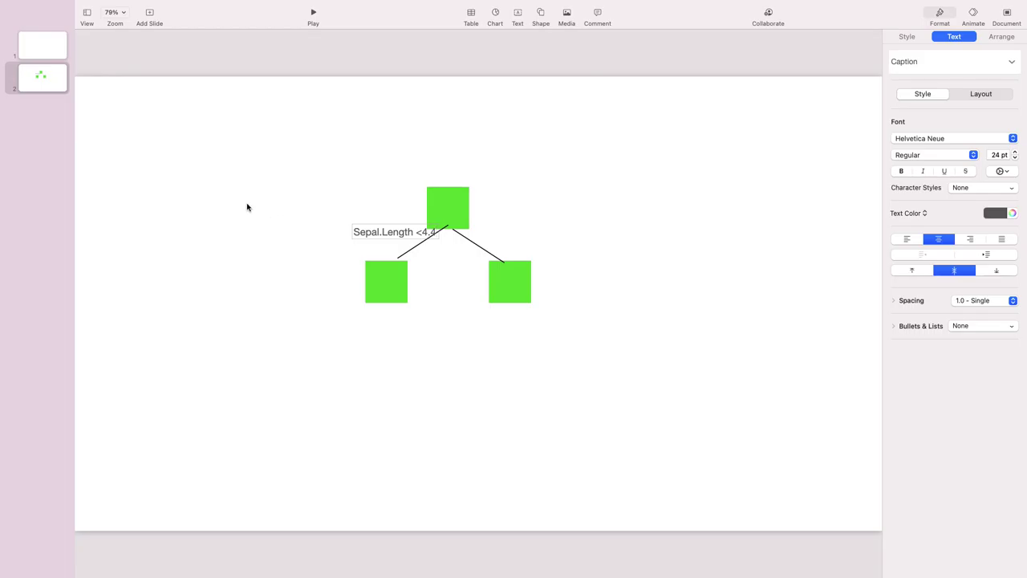
left_click_drag(373, 227, 350, 230)
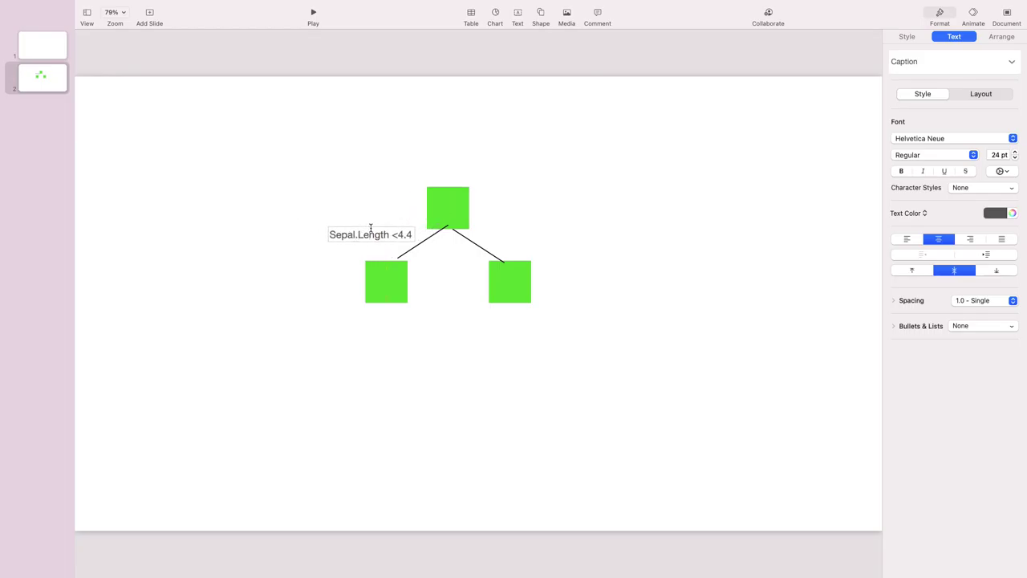
mouse_move(357, 234)
left_mouse_down()
mouse_move(369, 241)
mouse_move(362, 246)
left_mouse_up()
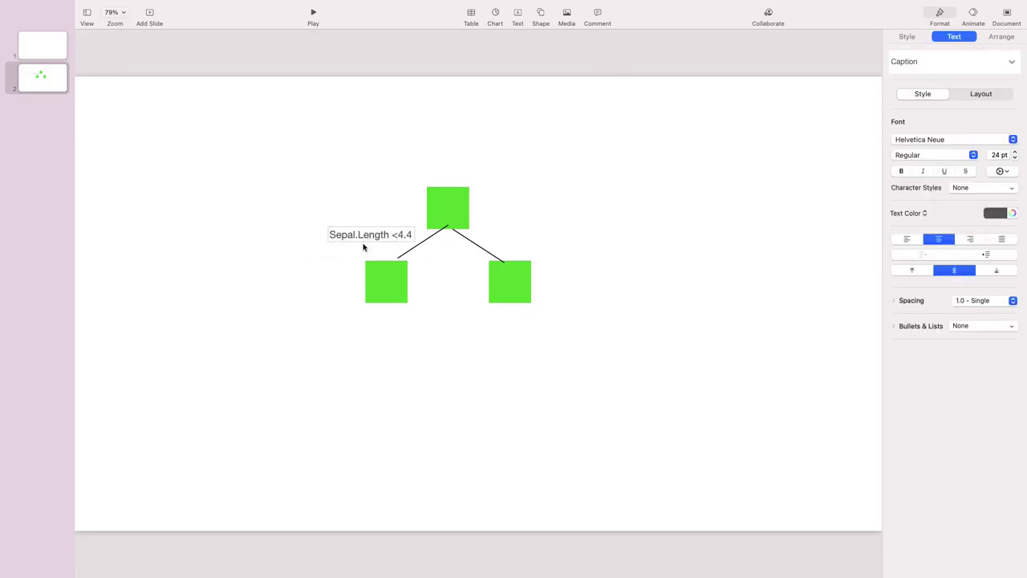
left_click(307, 254)
- Duplicate the branch label beside the right branch line and change the copy to "Sepal.Length >=4.4"
left_click(340, 238)
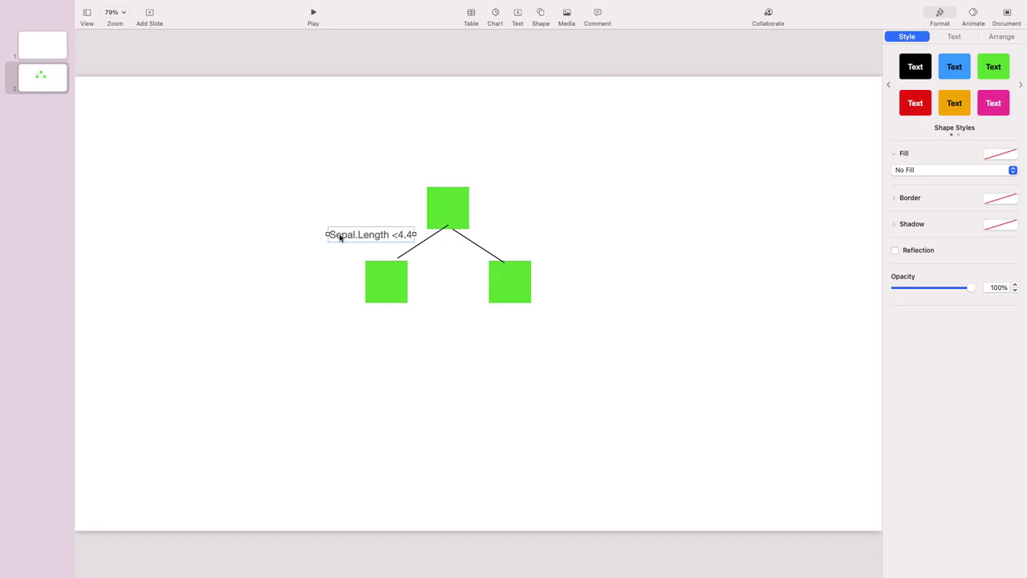
left_click_drag(340, 238, 513, 235)
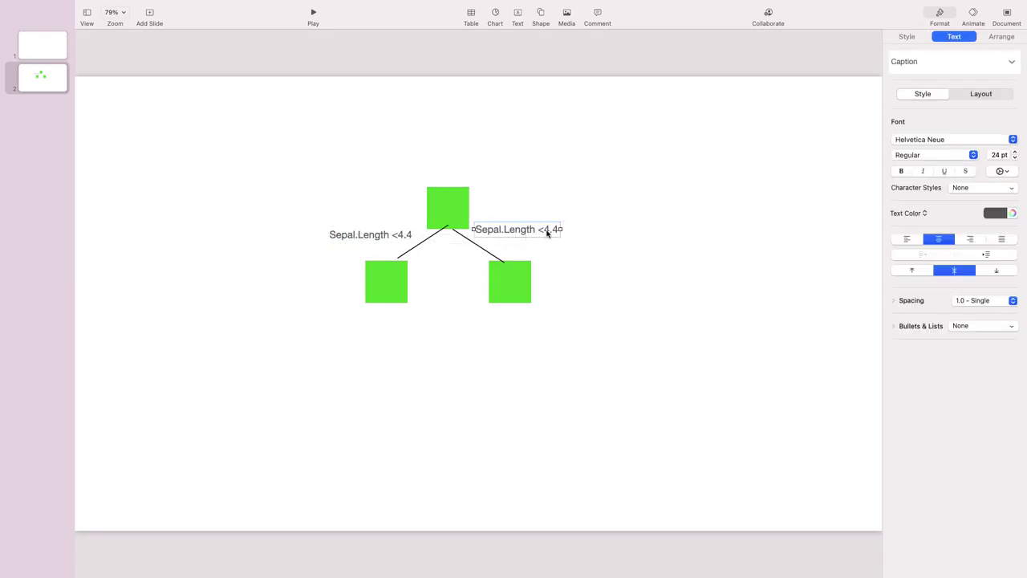
left_click(546, 230)
key("BackSpace")
type(">=")
left_click(605, 263)
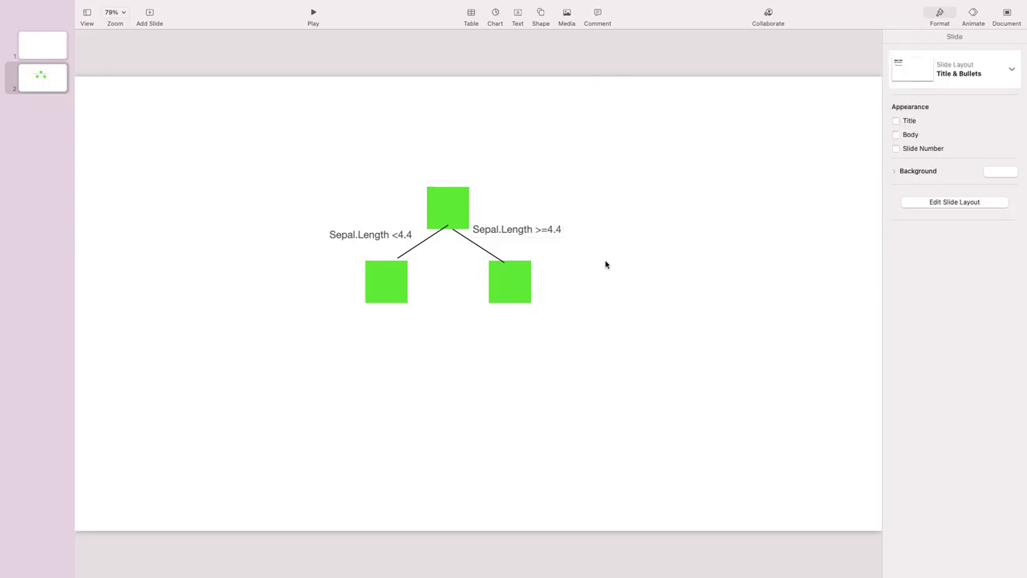
- Label the lower-left square "Setosea" and widen it toward the left so the text fits on one line
double_click(380, 284)
type("setosea")
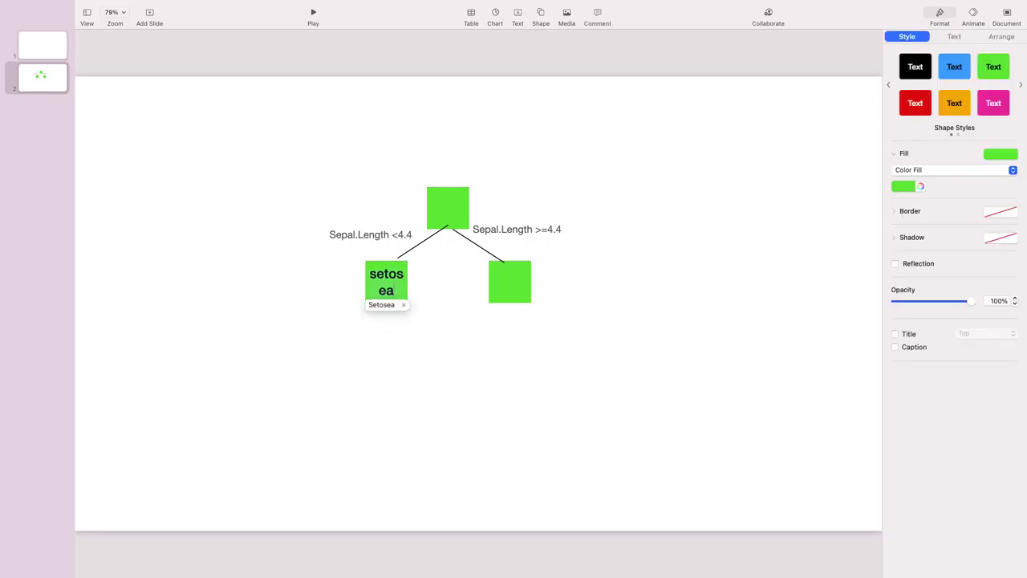
left_click(359, 278)
left_click(364, 279)
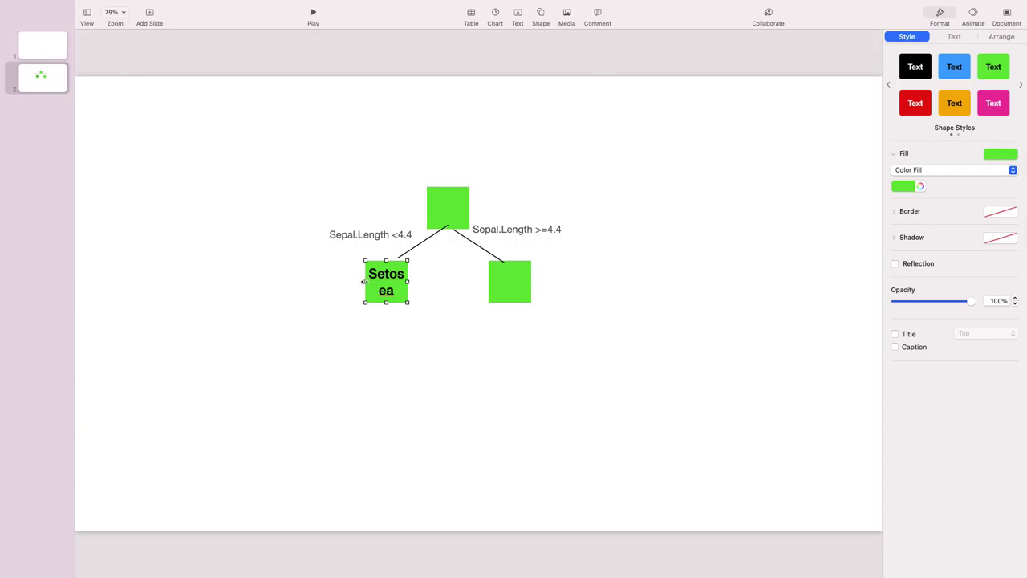
left_click_drag(364, 281, 314, 282)
- Correct the lower-left box's text to "Setosa"
double_click(385, 286)
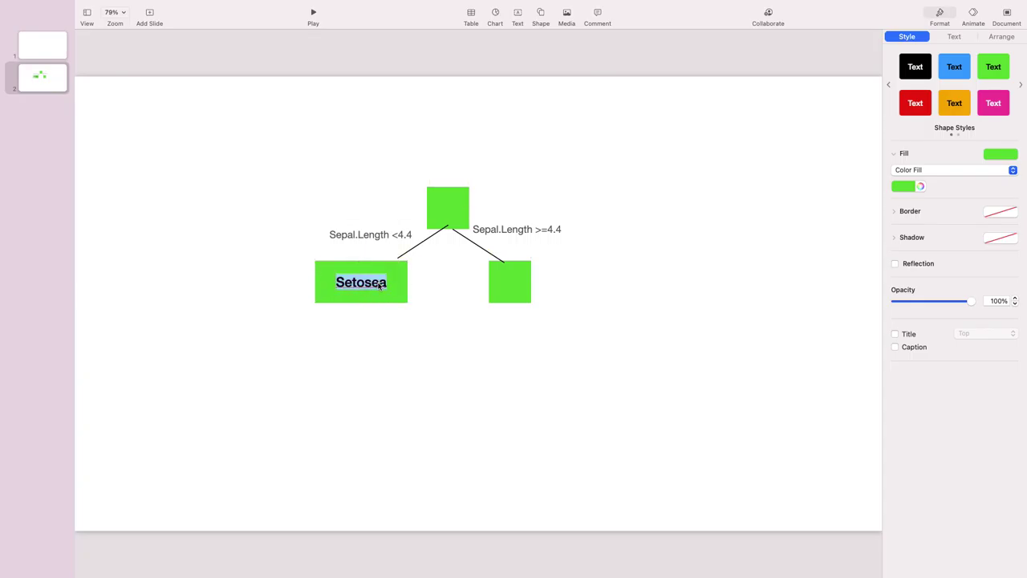
left_click(401, 284)
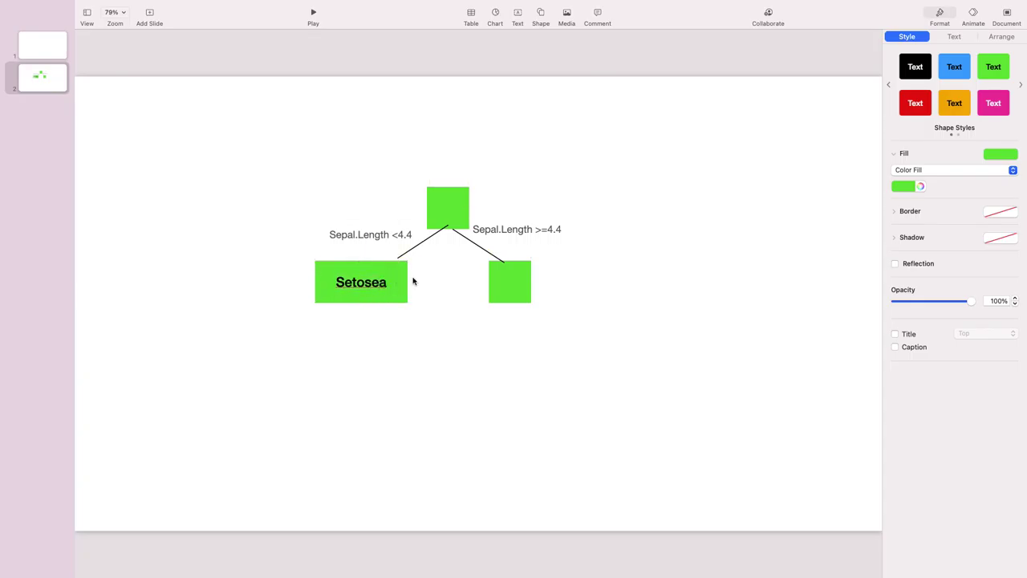
key("BackSpace")
key("BackSpace")
type("aa")
key("BackSpace")
left_click(401, 396)
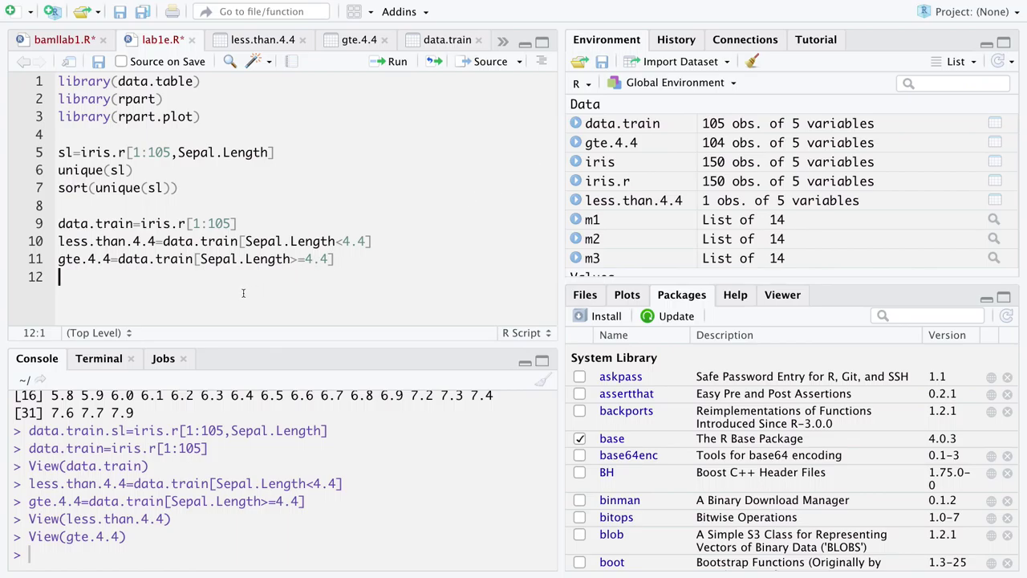
- Add table(gte.4.4$Species) on line 12 of the script and run it to count the species
type("table")
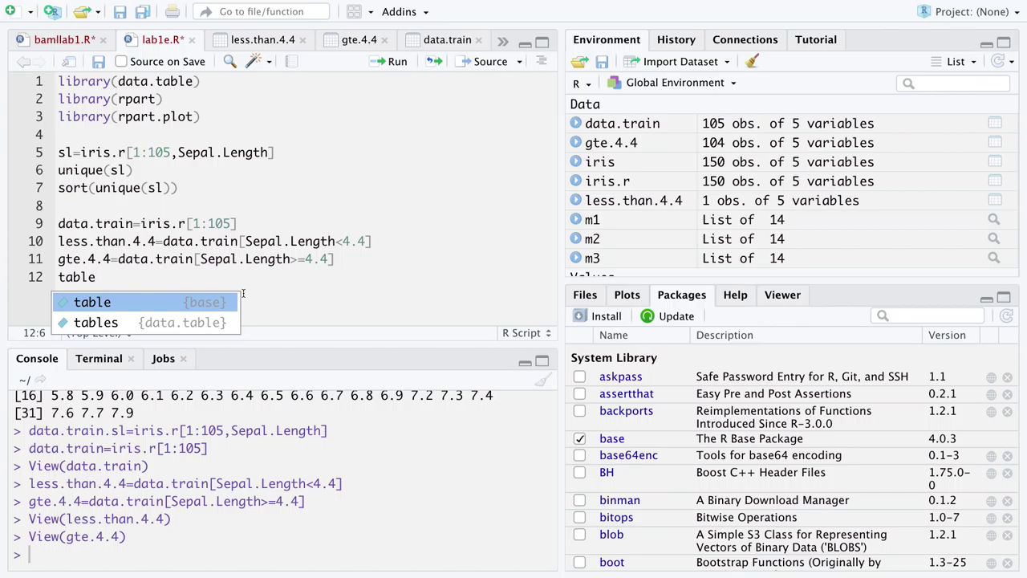
key("Return")
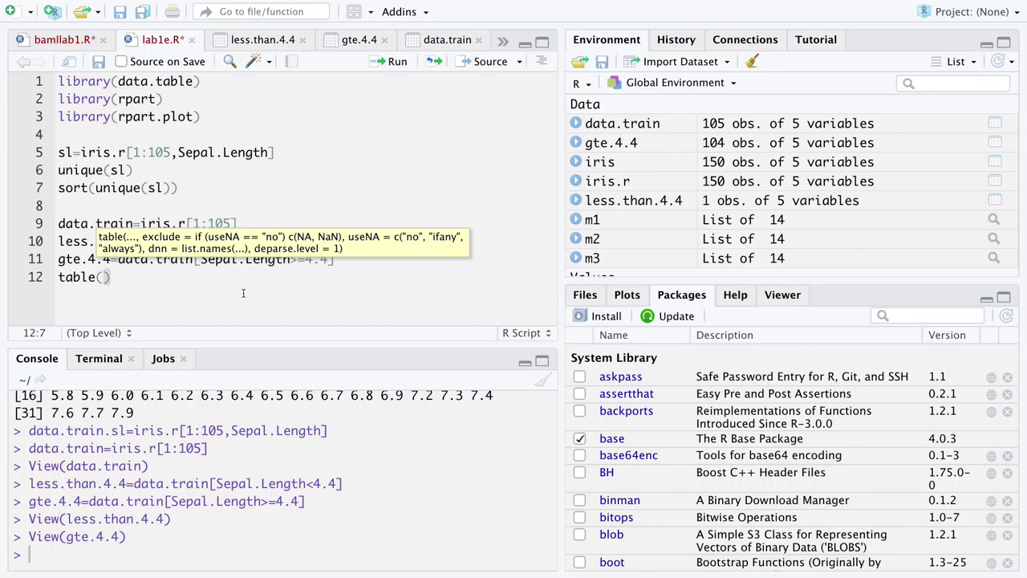
type("get")
key("BackSpace")
key("BackSpace")
type("te")
key("Tab")
type("$")
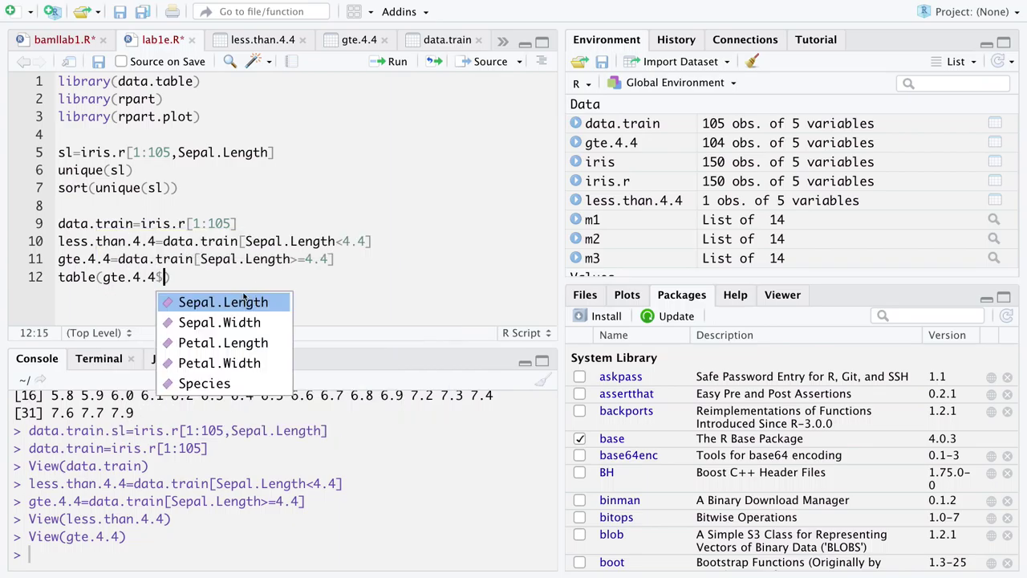
key("Down")
key("Down")
key("Down")
key("Down")
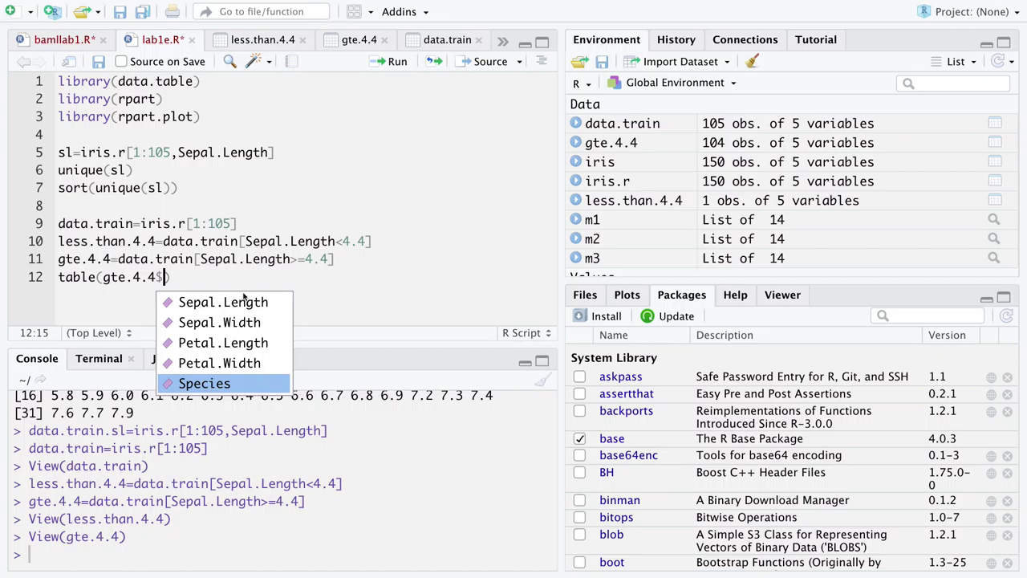
key("Tab")
key("ctrl+Return")
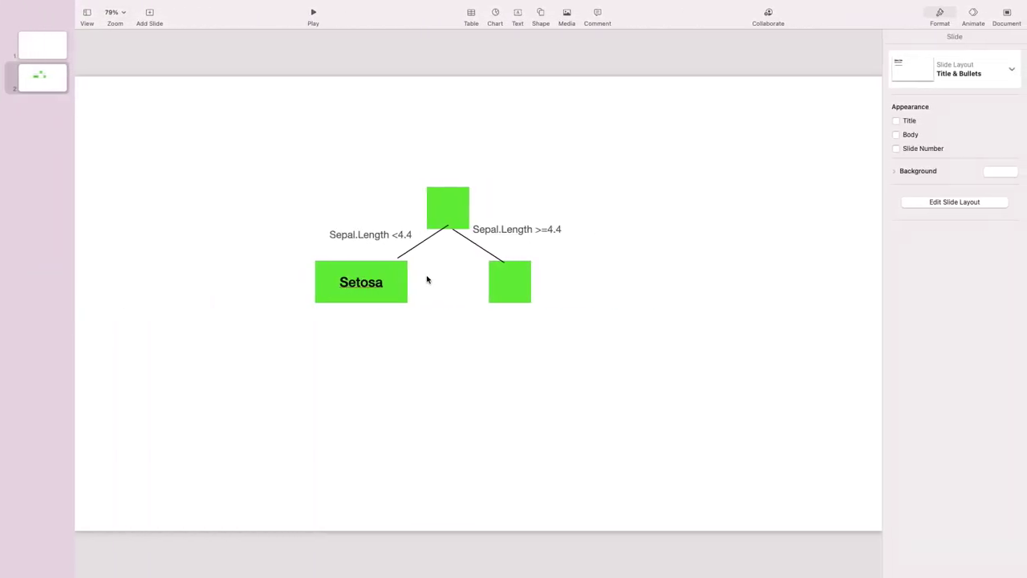
- Switch to Keynote, label the lower-right square "Virginia" and widen it toward the right so the text fits on one line
left_click(506, 281)
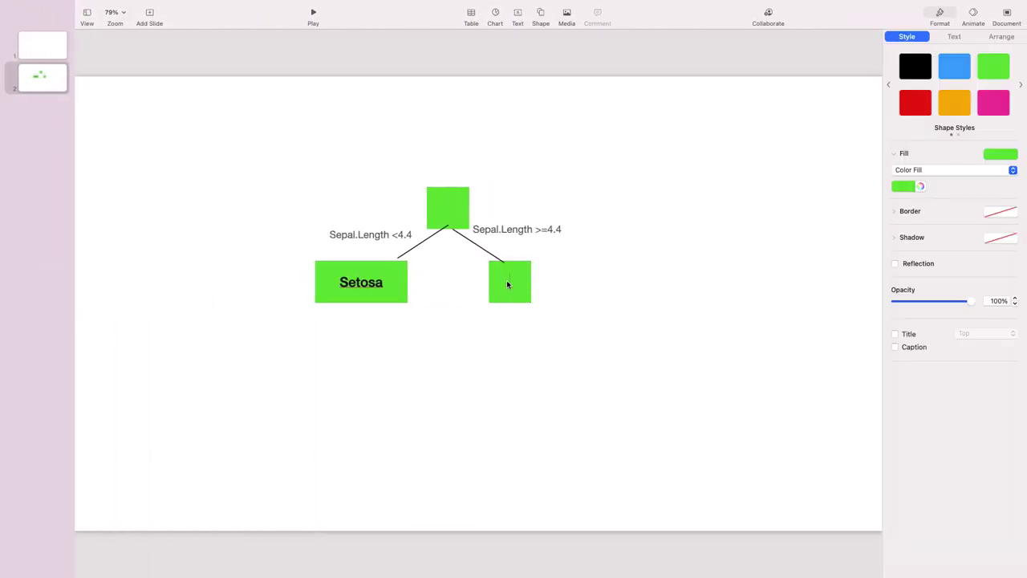
type("Virgi")
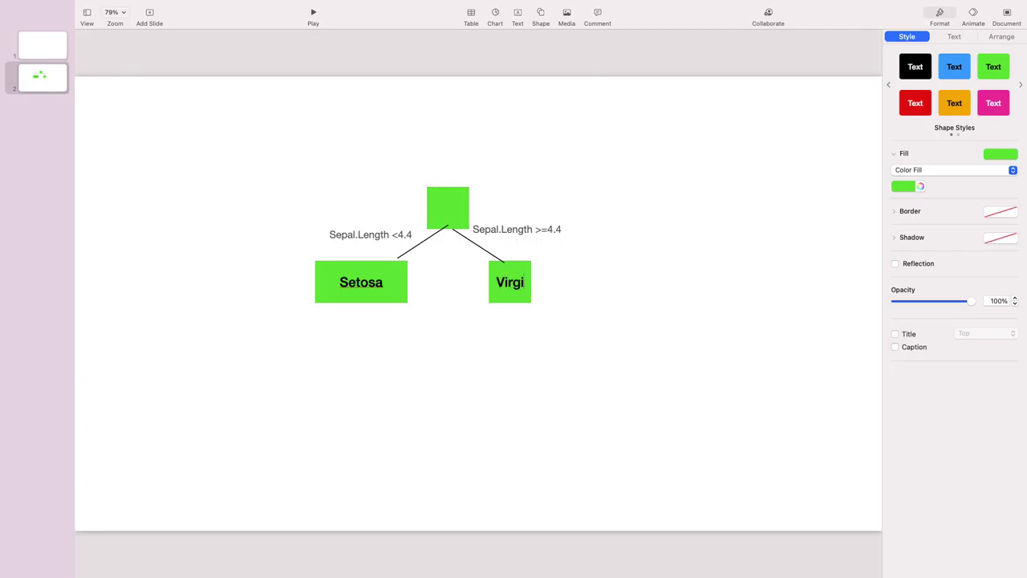
type("nica")
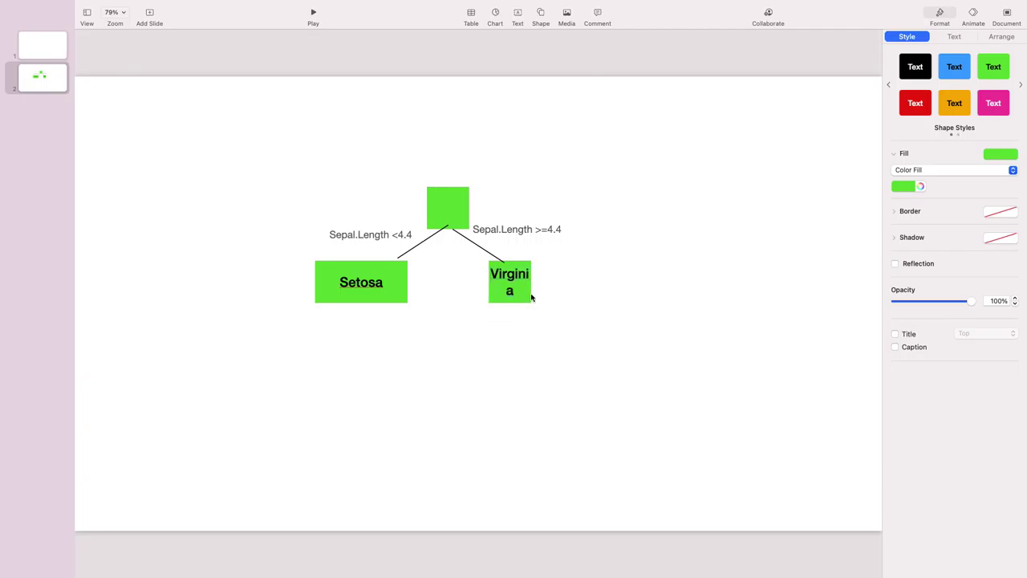
left_click(546, 268)
left_click(527, 265)
left_click_drag(531, 281, 582, 281)
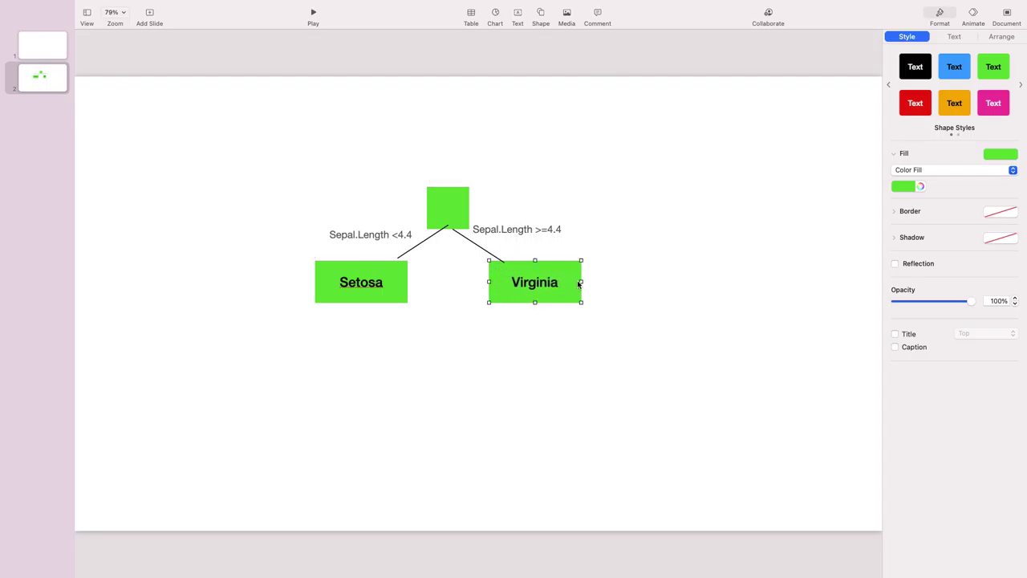
- Correct the lower-right box's text to "Virginica"
double_click(552, 284)
left_click(550, 283)
type("c")
left_click(517, 330)
- Review the gte.4.4 species counts in RStudio alongside the gini index formula on the "Choosing Splitting Functions" slide
key("ctrl+Right")
key("ctrl+Right")
key("ctrl+Right")
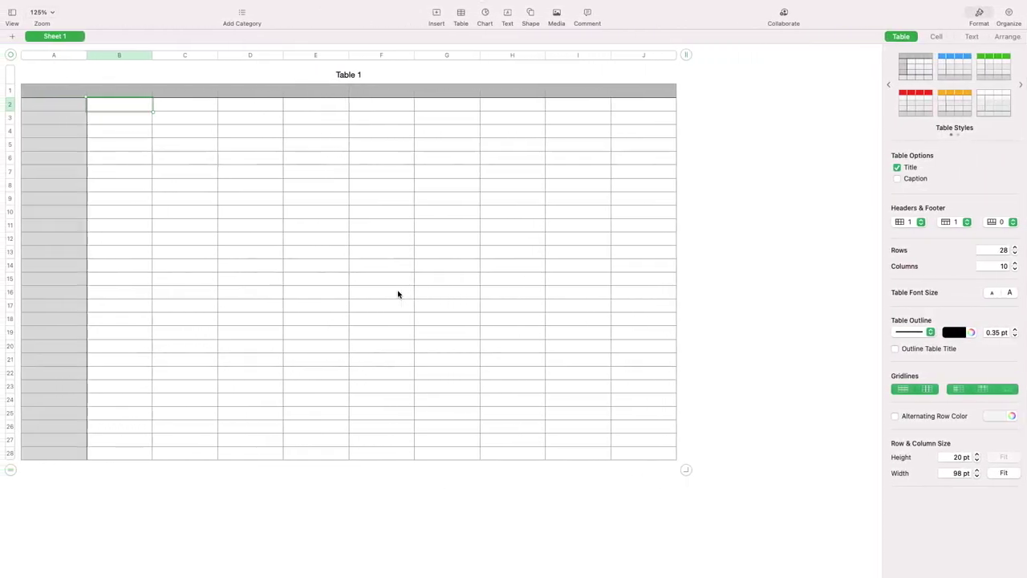
key("ctrl+Right")
key("ctrl+Right")
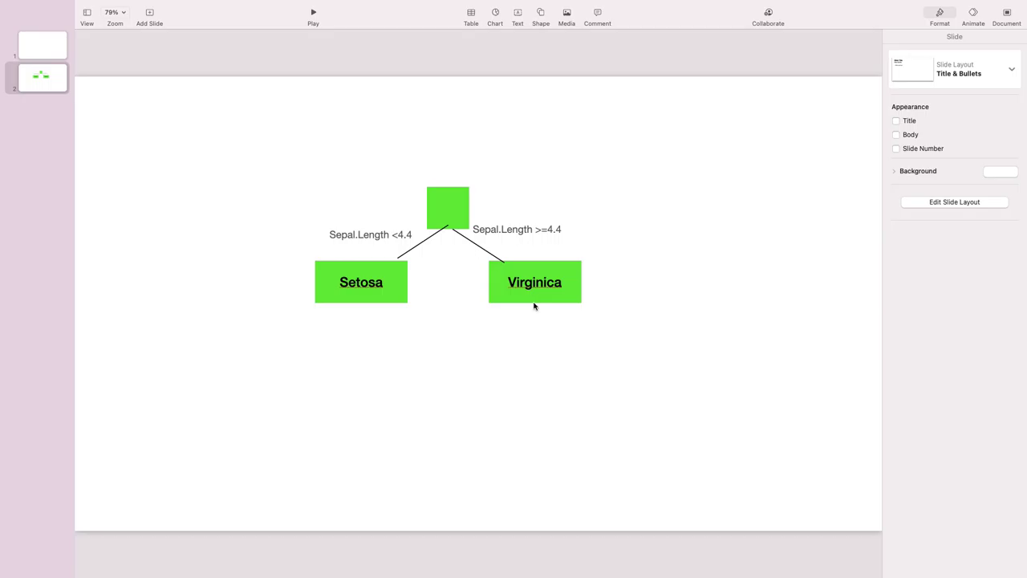
key("ctrl+Left")
key("ctrl+Left")
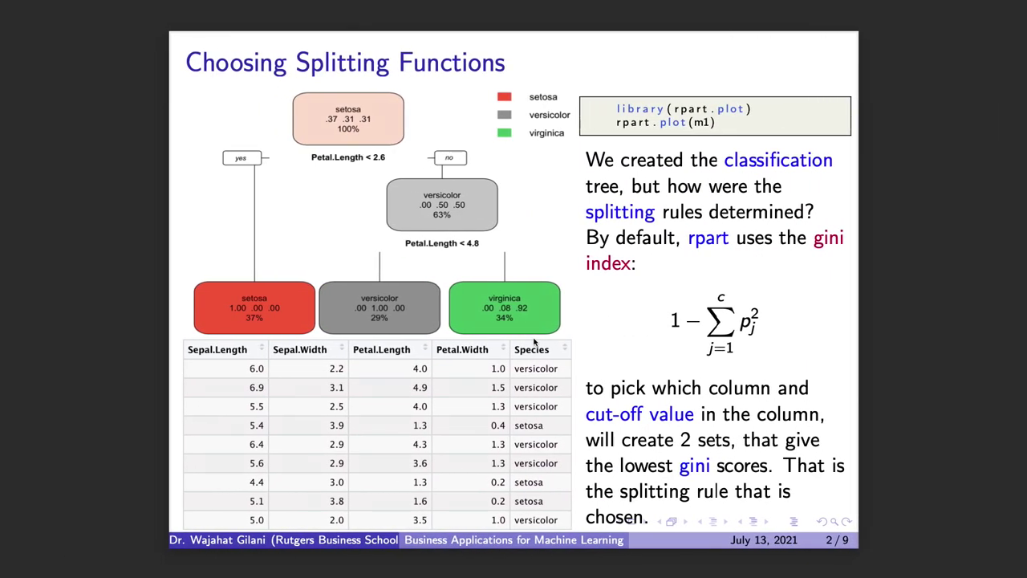
key("ctrl+Left")
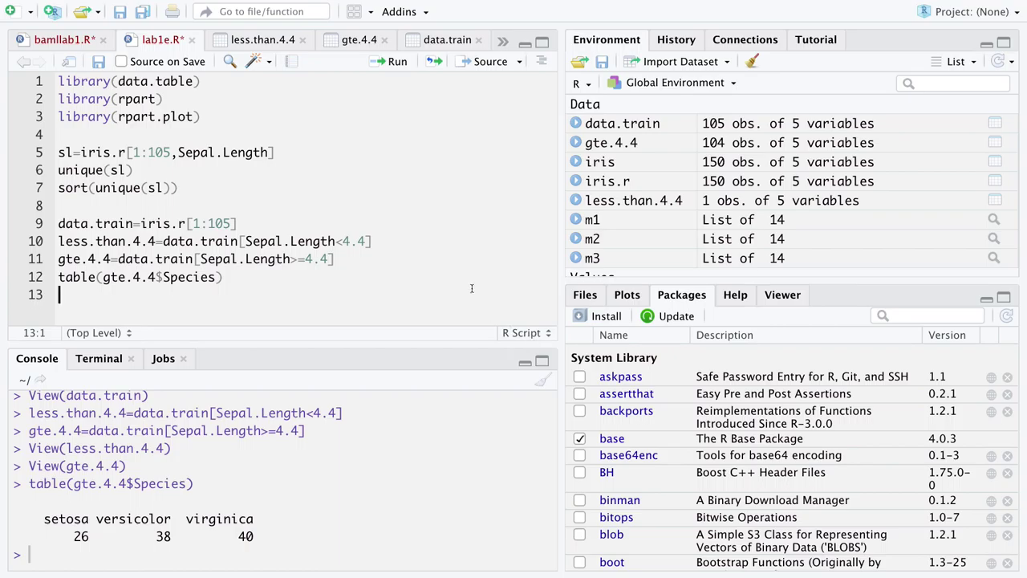
key("ctrl+Right")
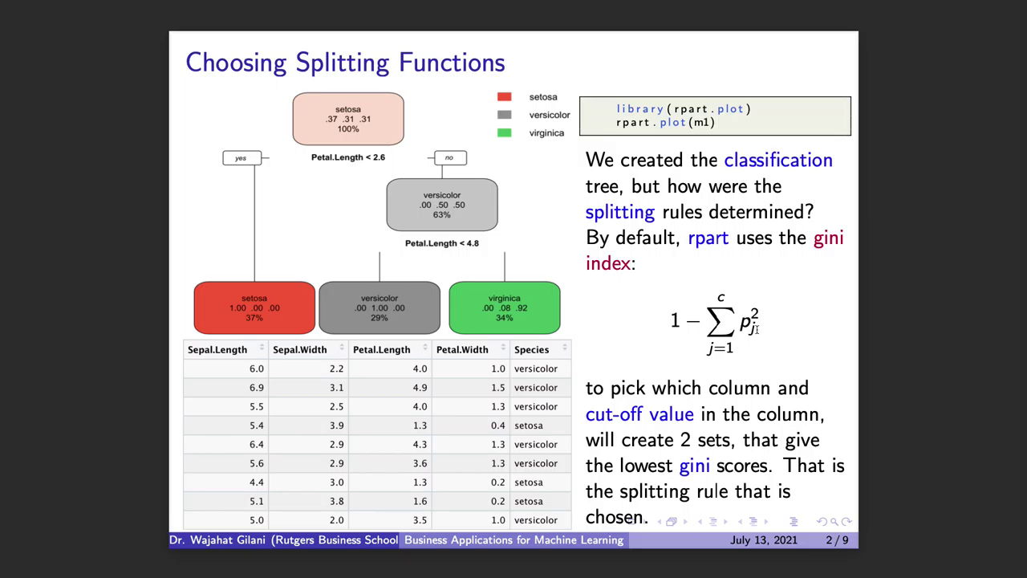
key("ctrl+Left")
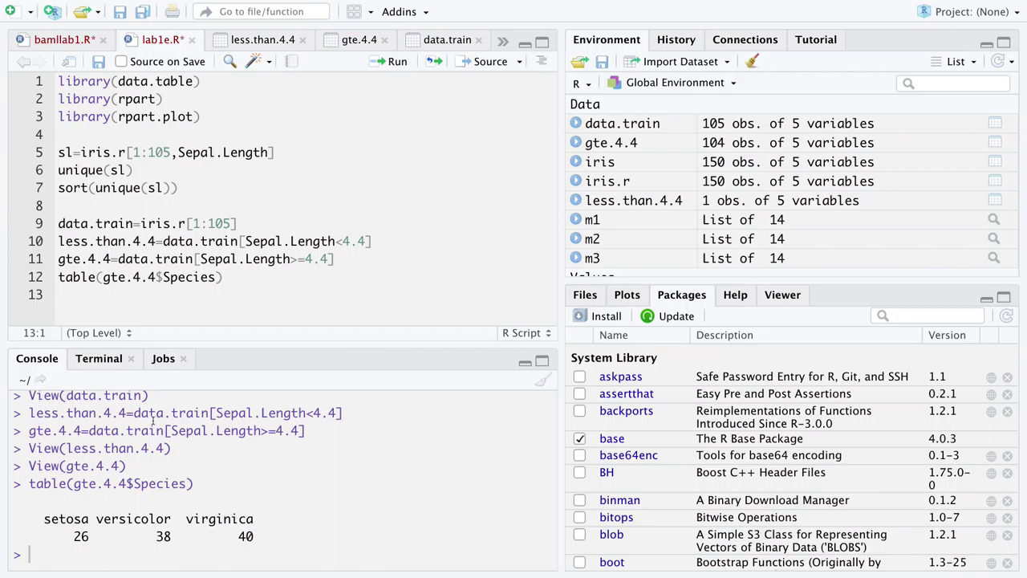
type("ls")
key("BackSpace")
key("BackSpace")
- Check the gini formula on the slide and begin the expression 1-(26/ on line 13 of the RStudio script
key("ctrl+Right")
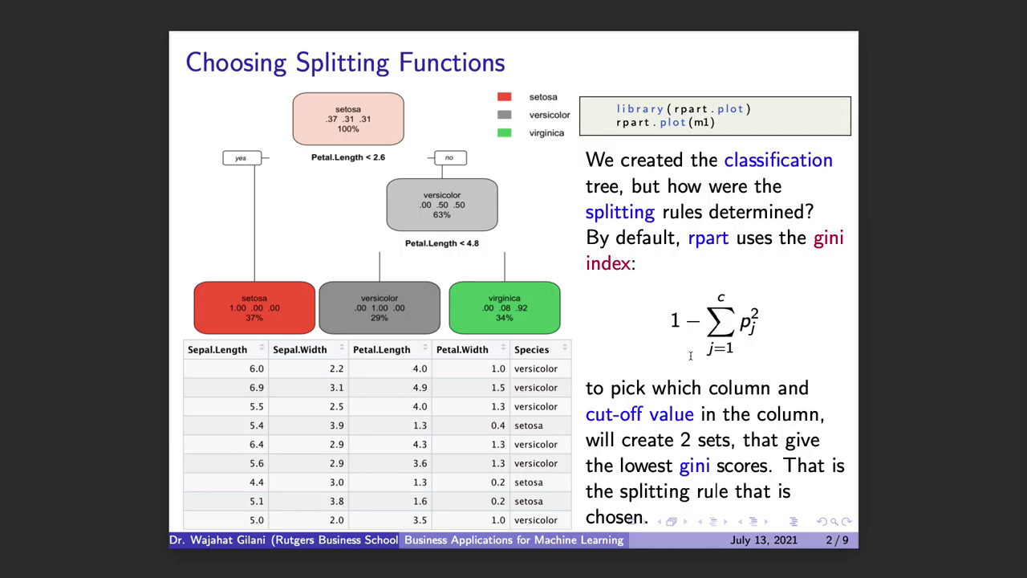
key("ctrl+Left")
type("1-")
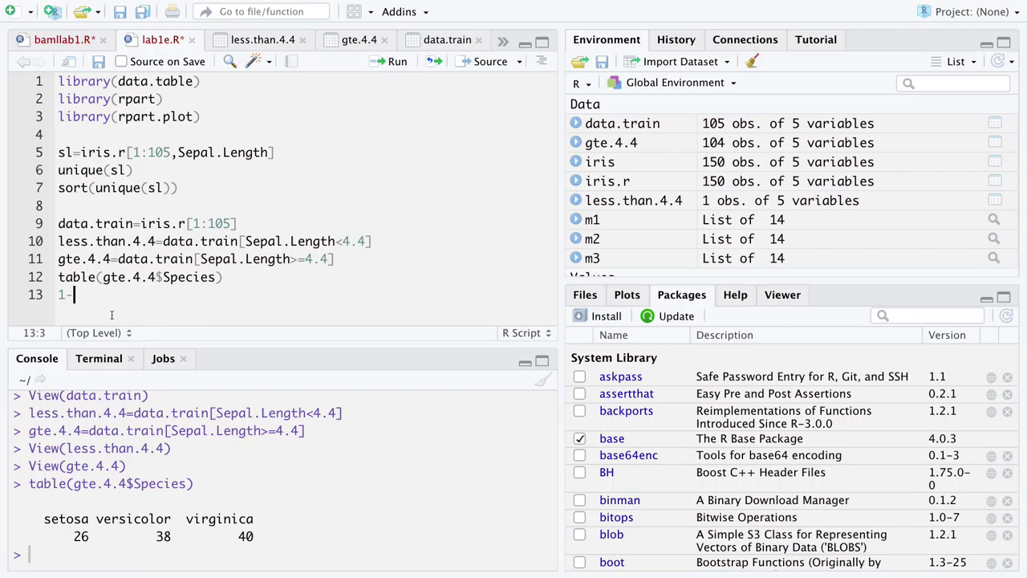
type("(2")
type("6/")
- Compute the sum 26+38+40 in the R console
type("2")
type("6+")
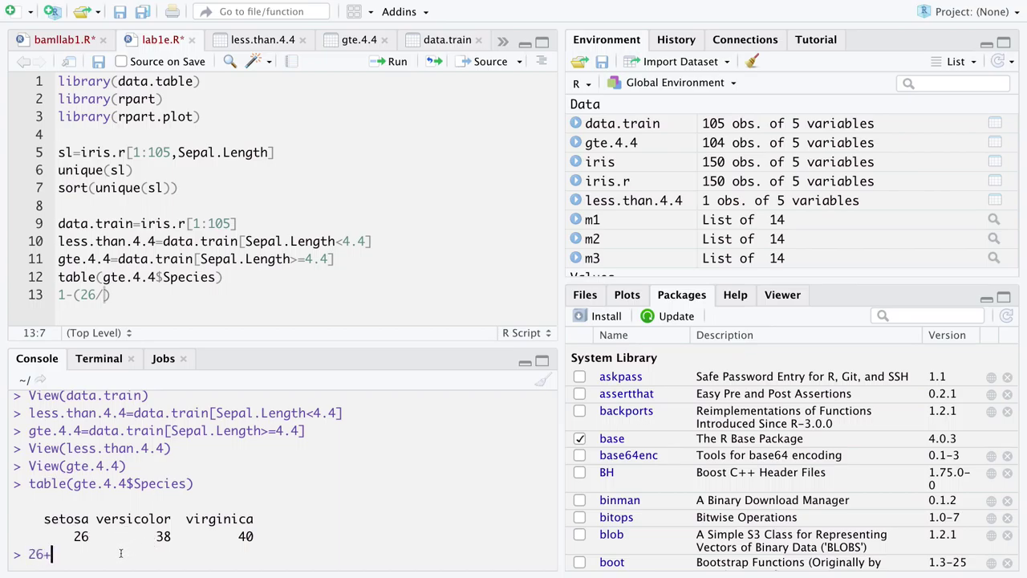
type("38+40")
key("Return")
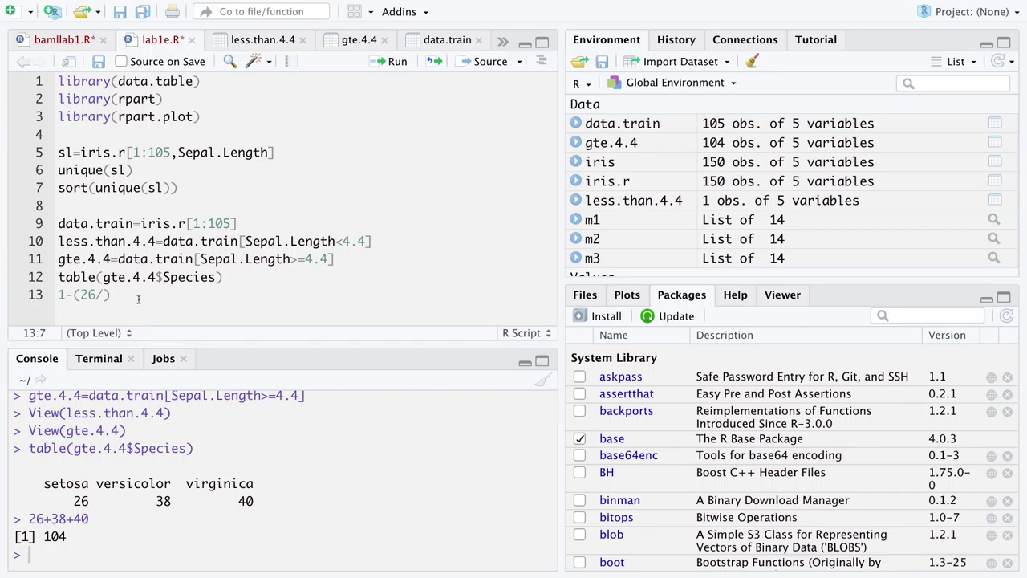
- Complete the first gini term on line 13 as (26/104)^2 and follow it with a minus sign
type("104")
type(")")
type("*")
type("2")
type(" -")
key("BackSpace")
key("BackSpace")
type("-")
key("BackSpace")
key("BackSpace")
type("-")
- Duplicate the (26/104)^2 term after the minus sign and change the copy to (38/104)^2
left_click_drag(149, 294, 74, 295)
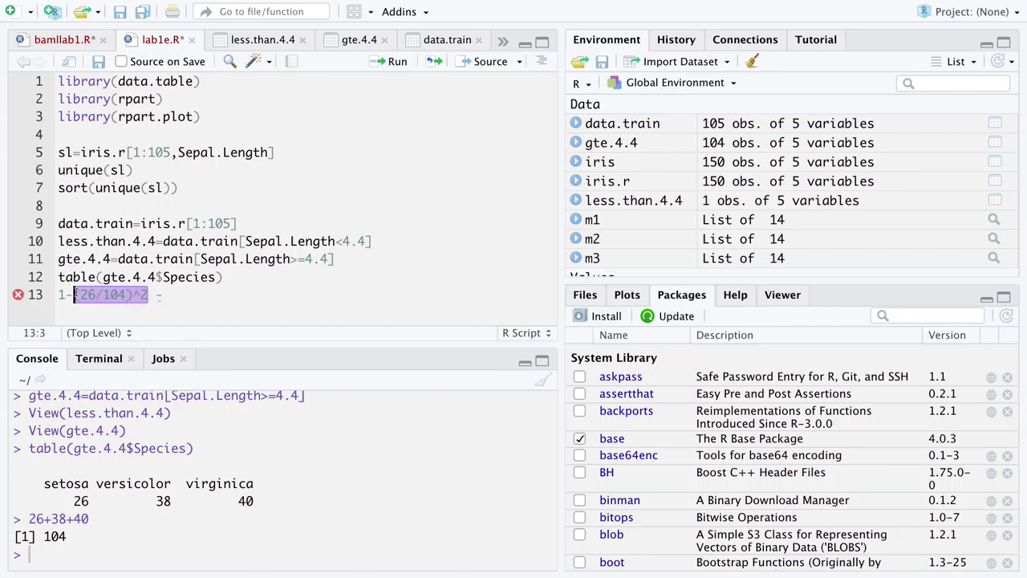
key("ctrl+c")
left_click(201, 294)
key("ctrl+v")
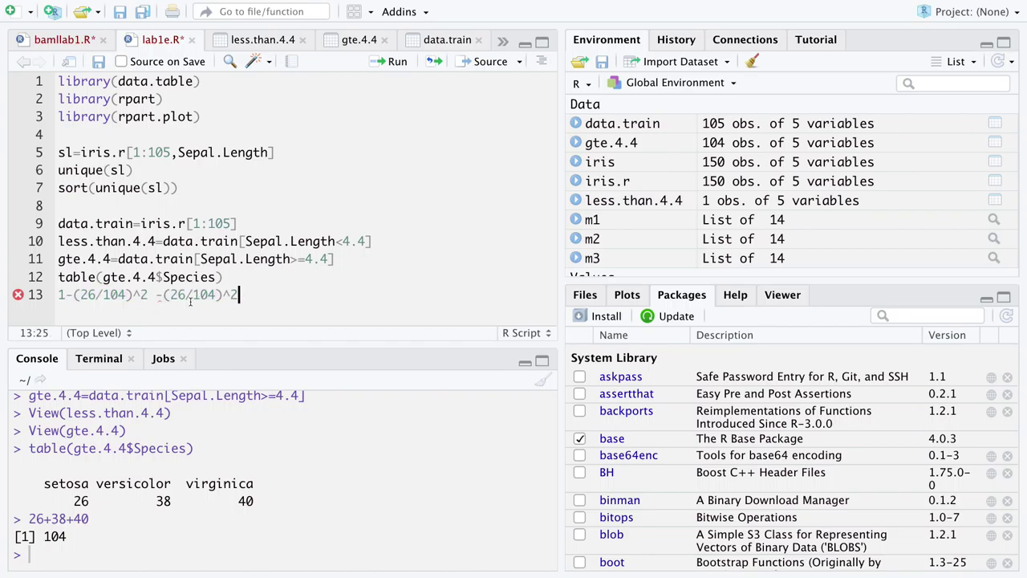
left_click(178, 295)
key("BackSpace")
key("Delete")
type("38")
- Append - (40/104)^2 as the third term on line 13 and run the gini calculation
left_click(246, 297)
type("-")
key("BackSpace")
key("BackSpace")
key("ctrl+v")
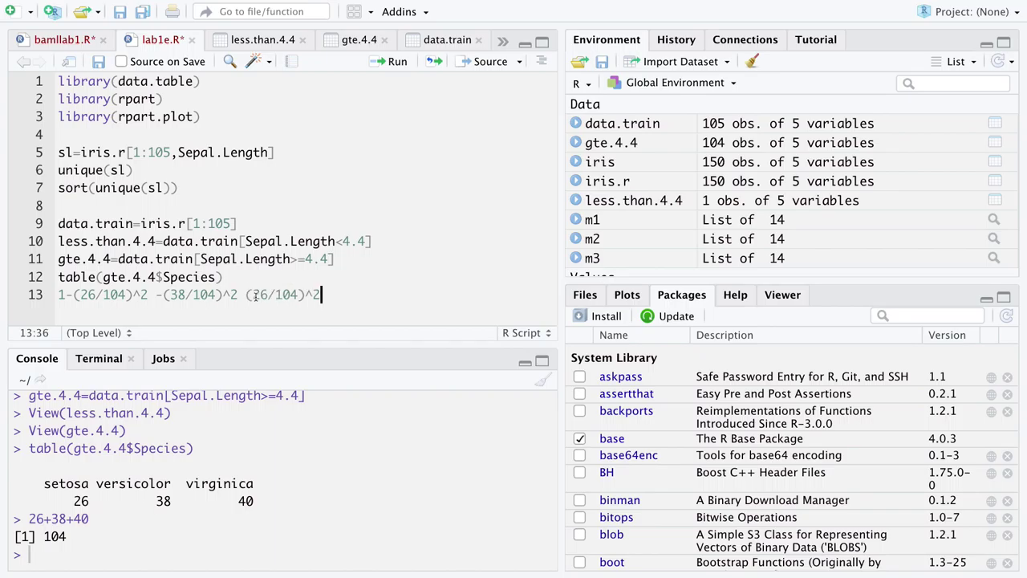
left_click(248, 296)
type("-")
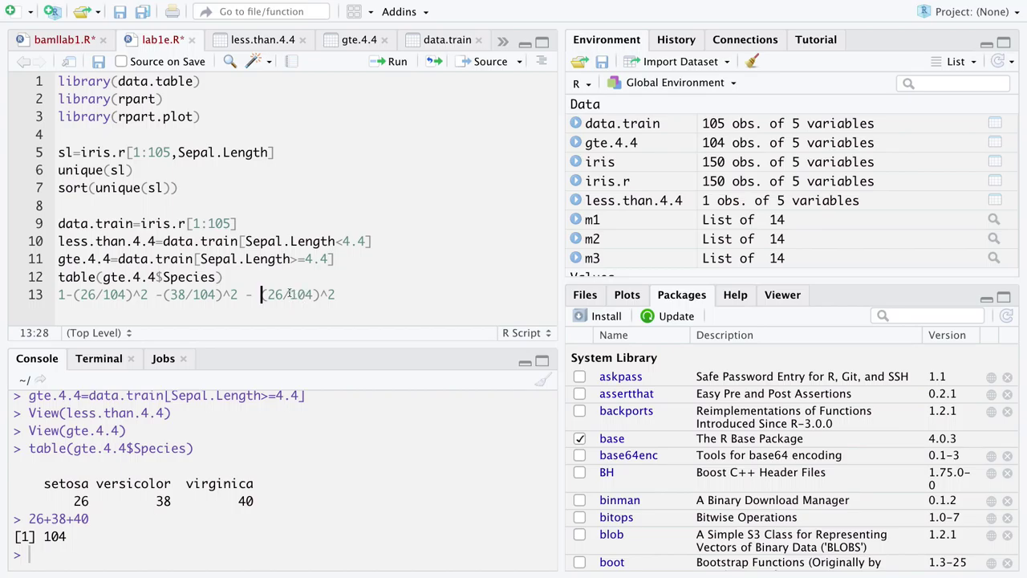
left_click(286, 294)
key("BackSpace")
key("BackSpace")
type("4")
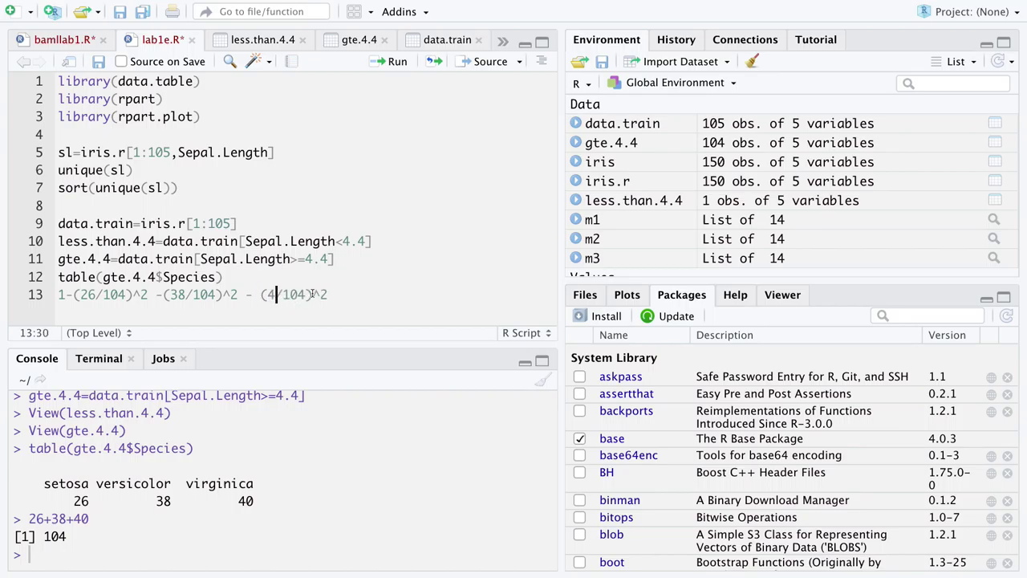
type("0")
key("ctrl+Return")
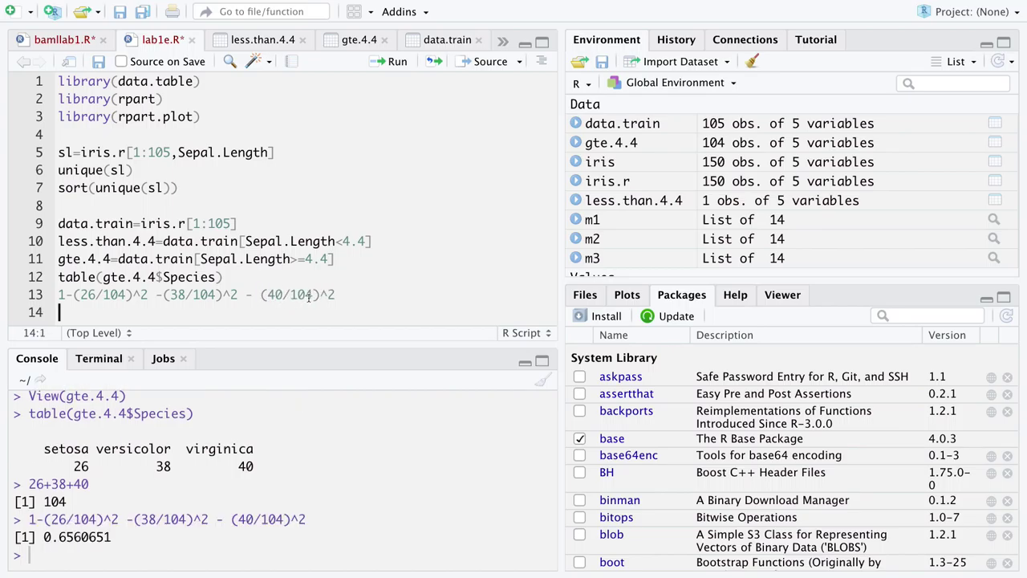
- Copy the gini result 0.6560651 from the console onto line 15 of the script
left_click_drag(117, 531, 46, 536)
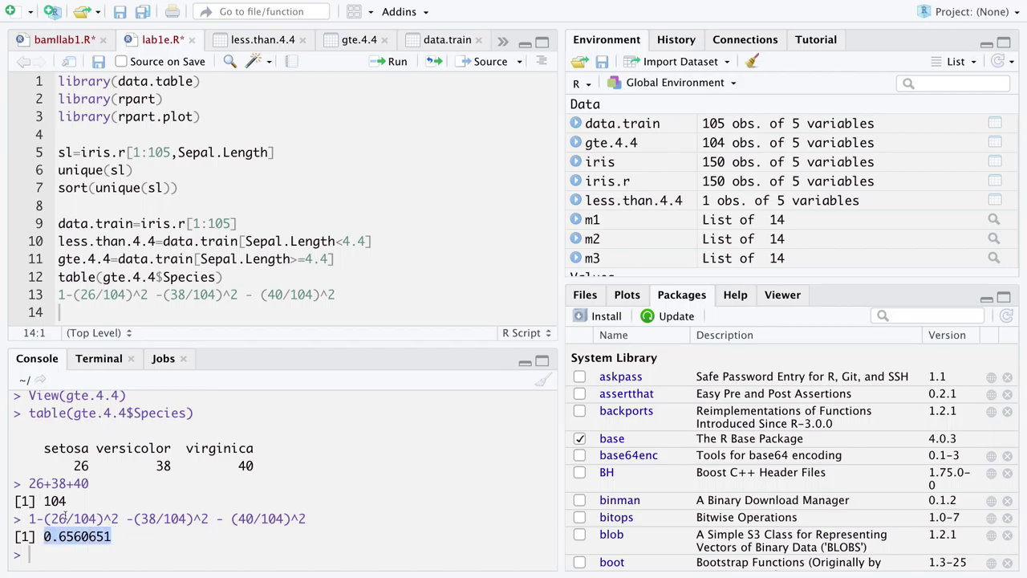
left_click(116, 308)
key("Return")
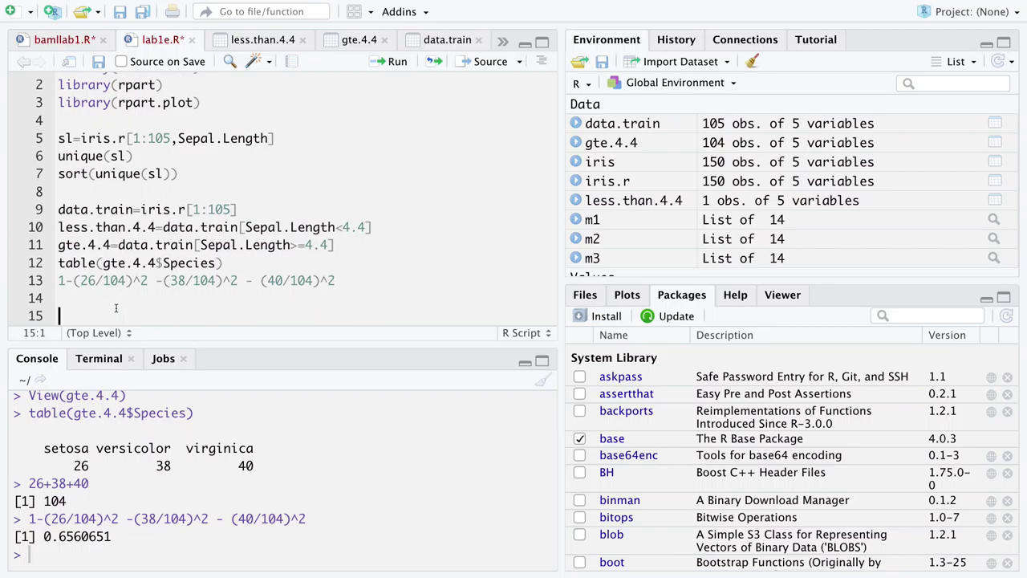
key("ctrl+v")
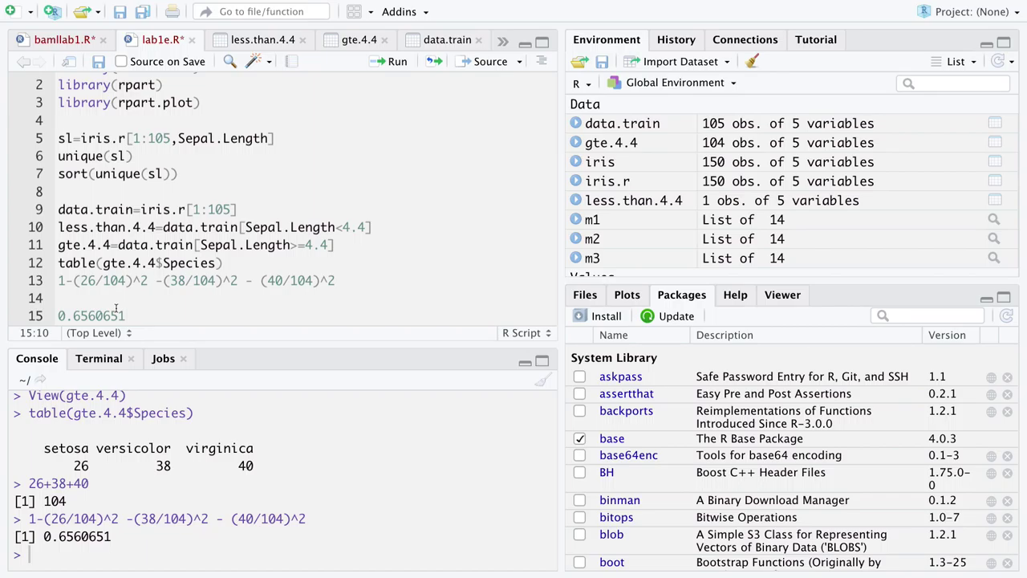
left_click(119, 299)
key("ctrl+z")
scroll(118, 299, "down", 1)
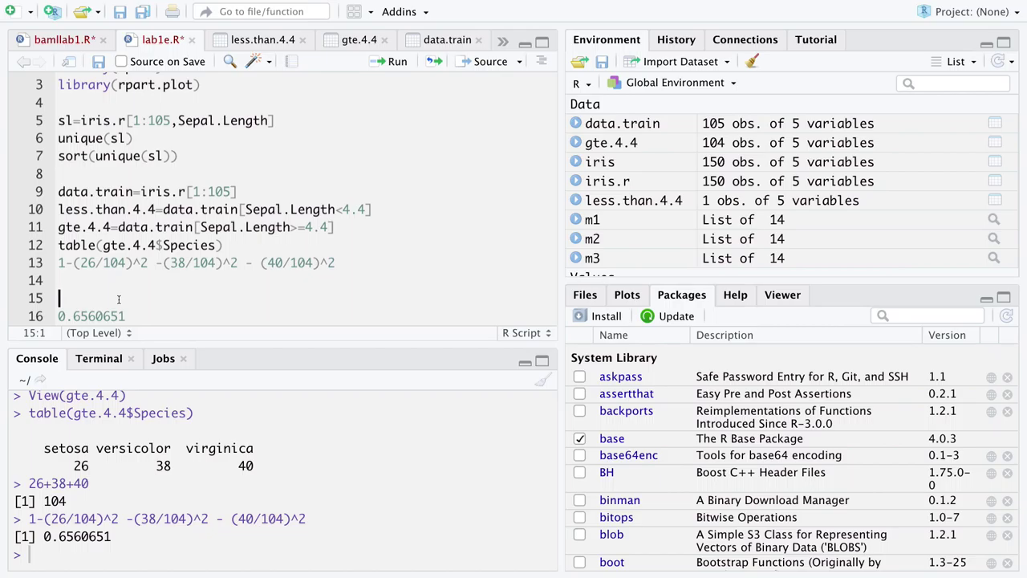
type("1-")
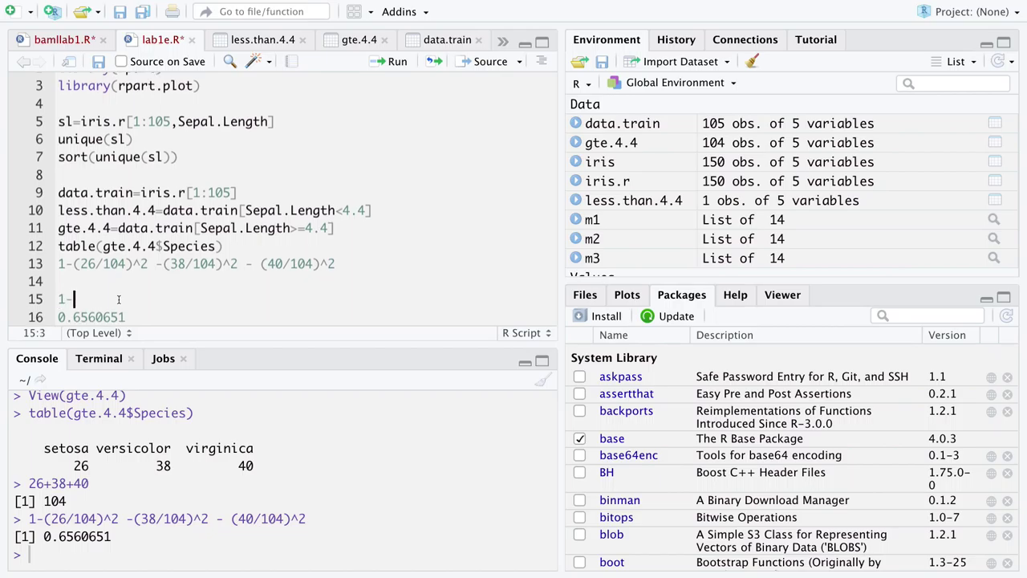
type(")1/1)^2")
key("BackSpace")
key("BackSpace")
key("BackSpace")
key("BackSpace")
key("BackSpace")
key("BackSpace")
key("BackSpace")
key("BackSpace")
key("BackSpace")
key("Delete")
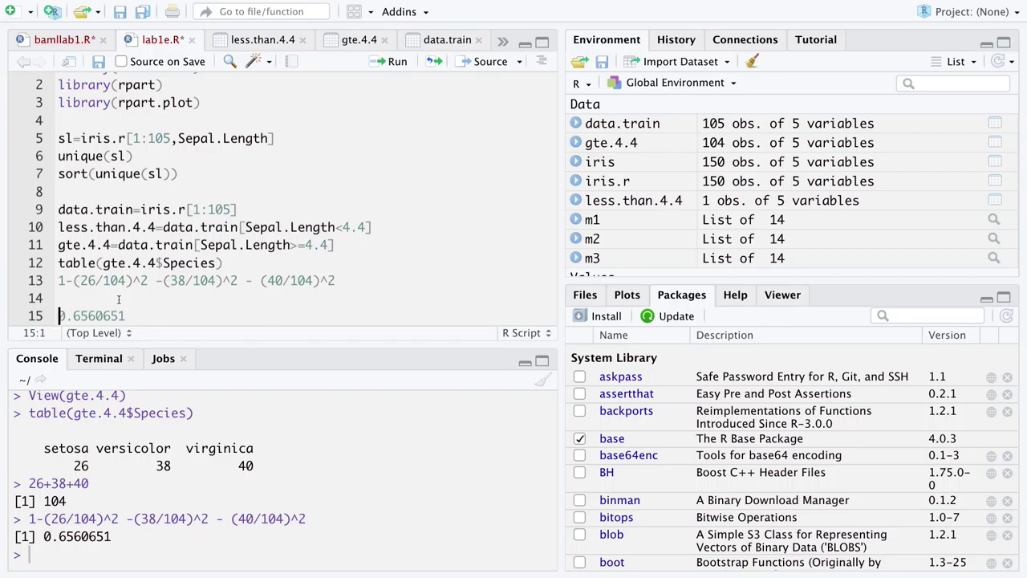
- Insert (1/105)*0 + before the gini value on line 15 of the script
type("0 +")
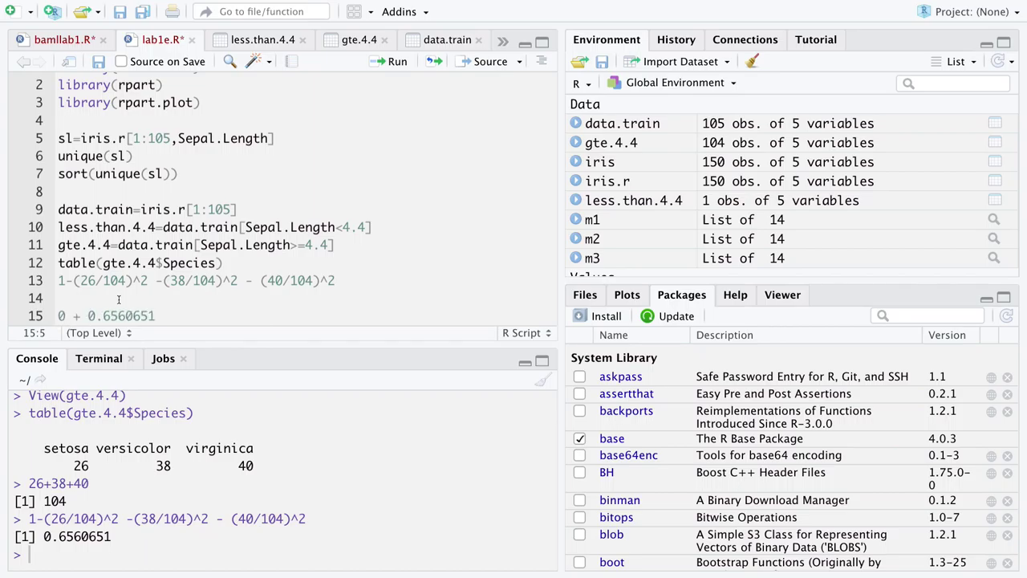
key("Left")
key("Left")
key("Left")
key("Left")
type("(1/")
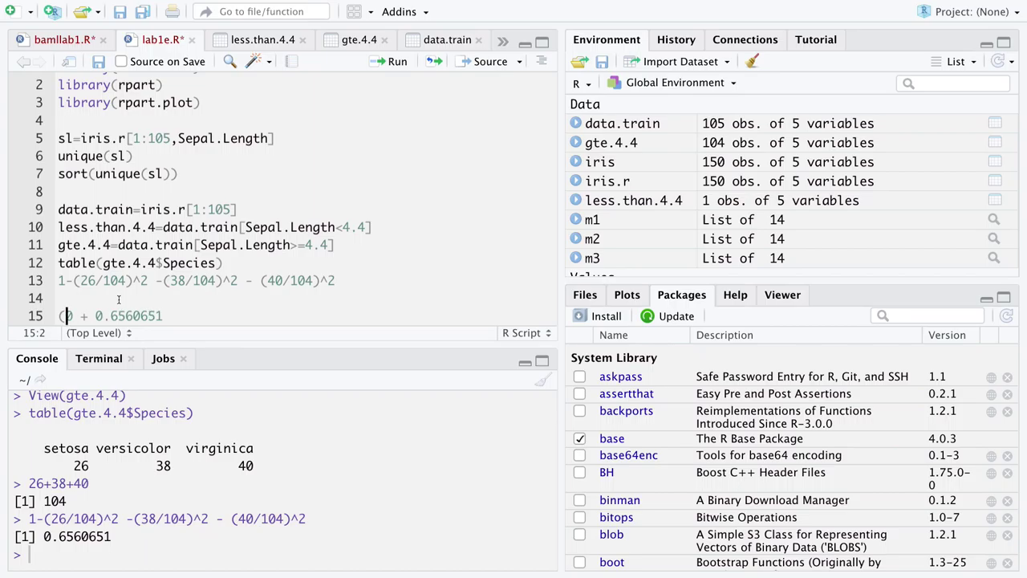
type("1")
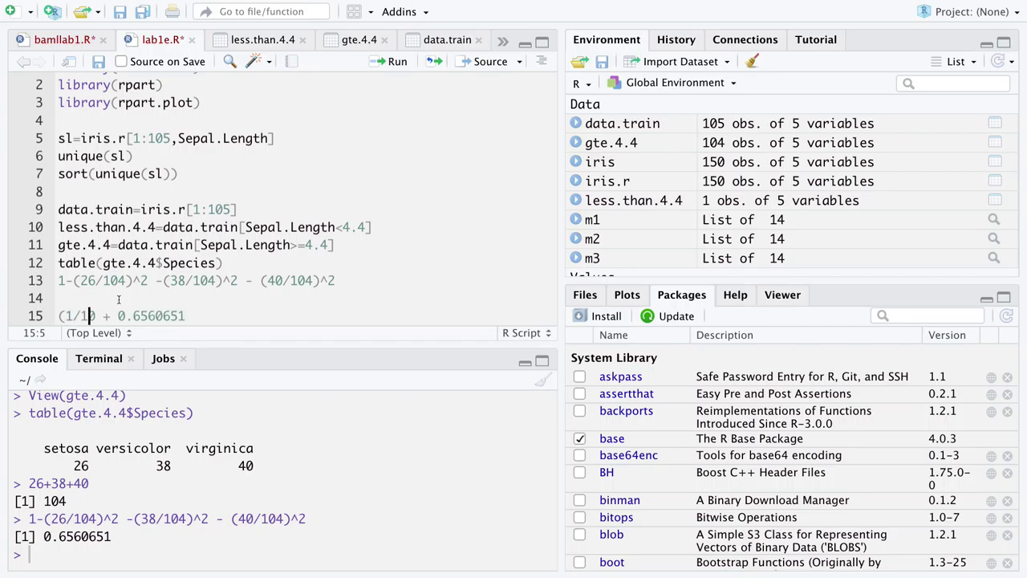
type("05)")
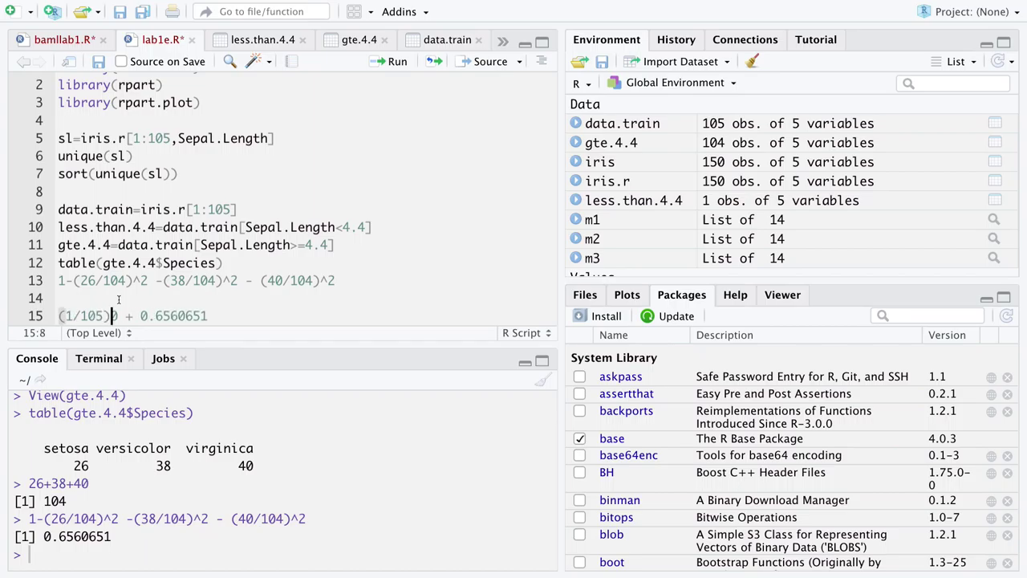
type("*")
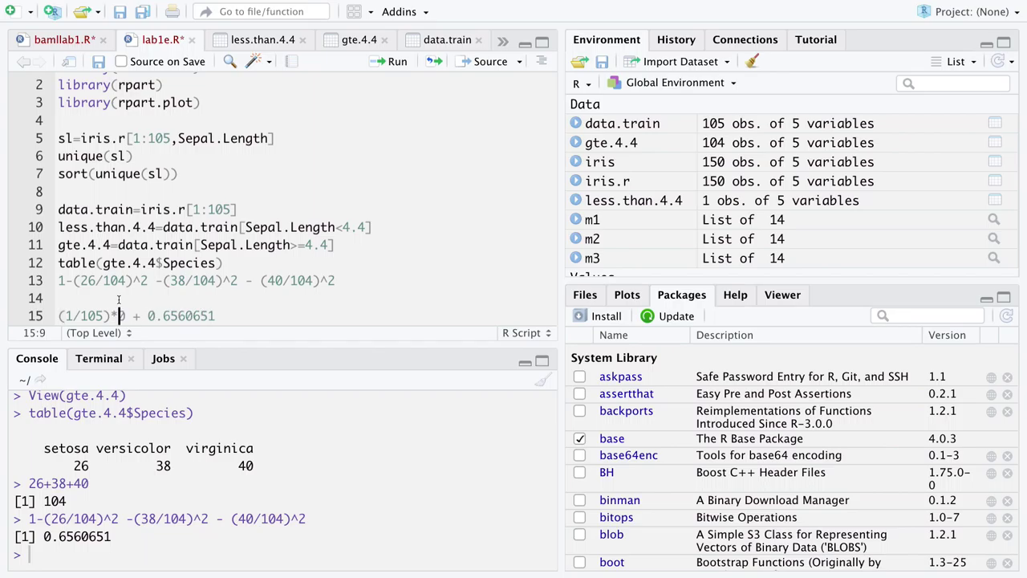
- Select the numerator 1 on line 15 and compare it with the decision tree in Keynote
left_click(70, 315)
left_click_drag(72, 315, 65, 316)
key("ctrl+Right")
key("ctrl+Right")
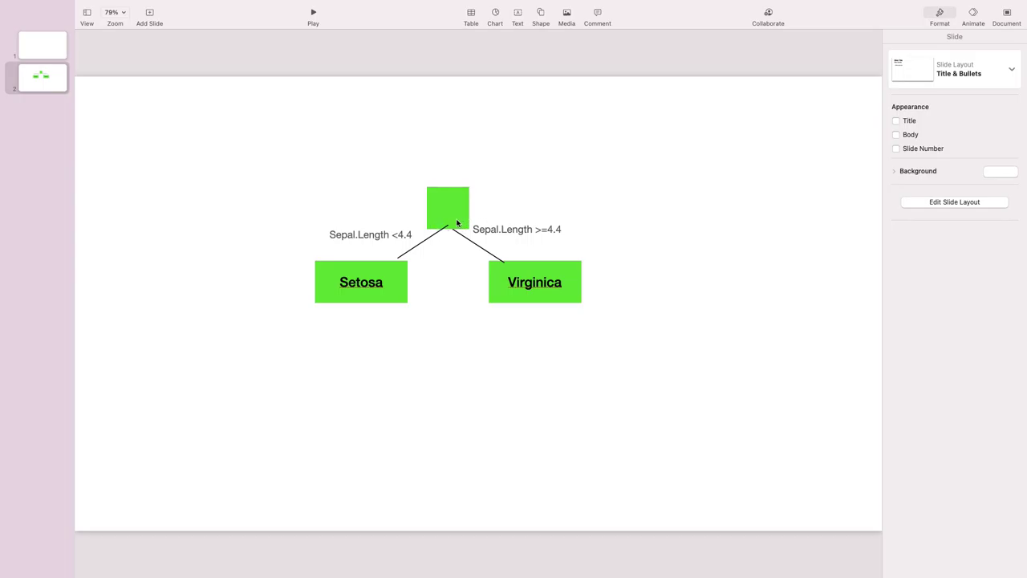
key("ctrl+Left")
key("ctrl+Left")
key("ctrl+Left")
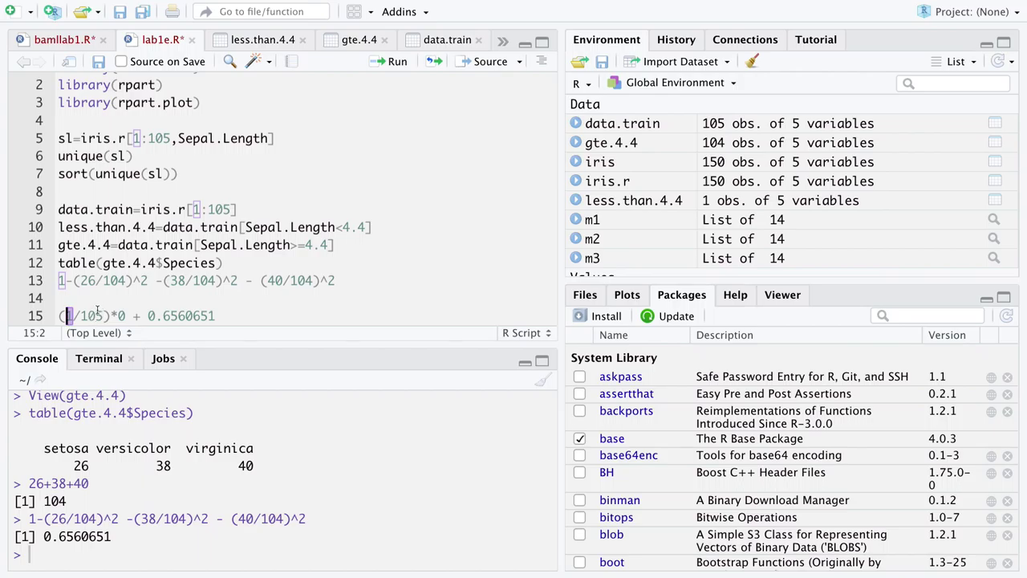
- Switch to Keynote and change the Setosa leaf's label to "1 - Setosa"
key("ctrl+Right")
key("ctrl+Right")
key("ctrl+Right")
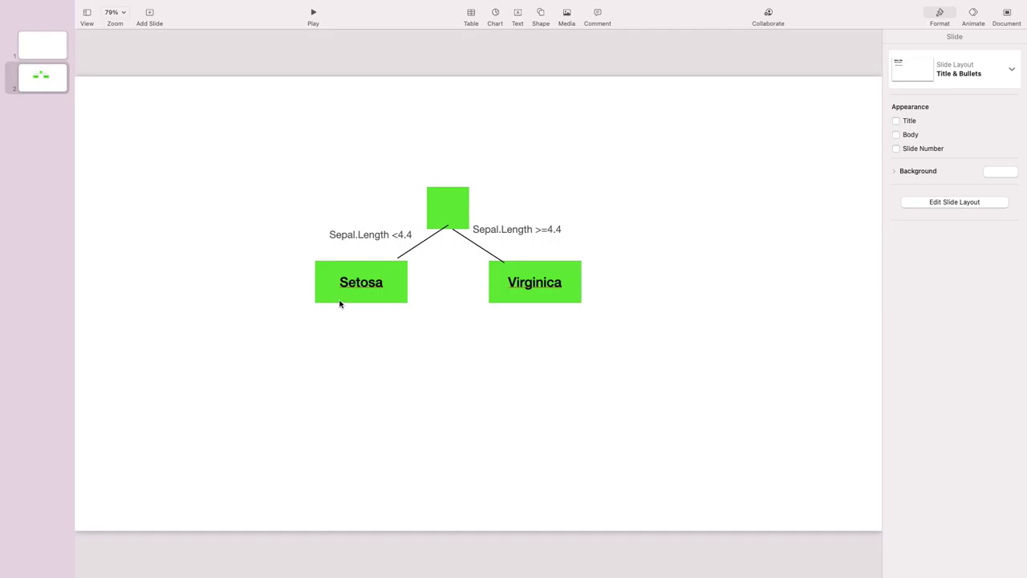
left_click(343, 280)
double_click(341, 280)
left_click(341, 282)
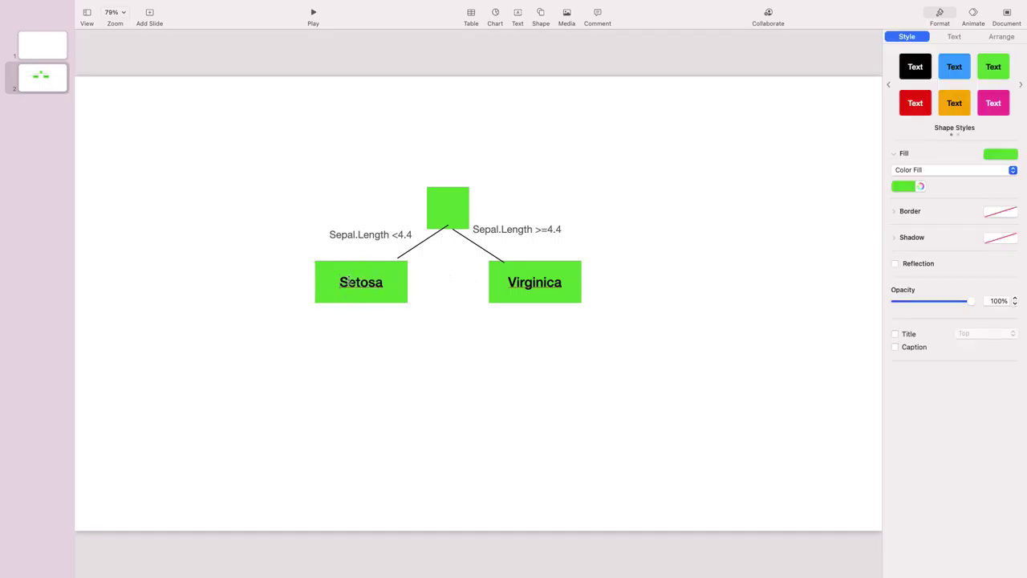
type("1 -")
- Change the Virginica leaf's label to "104 - Virginica"
left_click(509, 282)
double_click(508, 282)
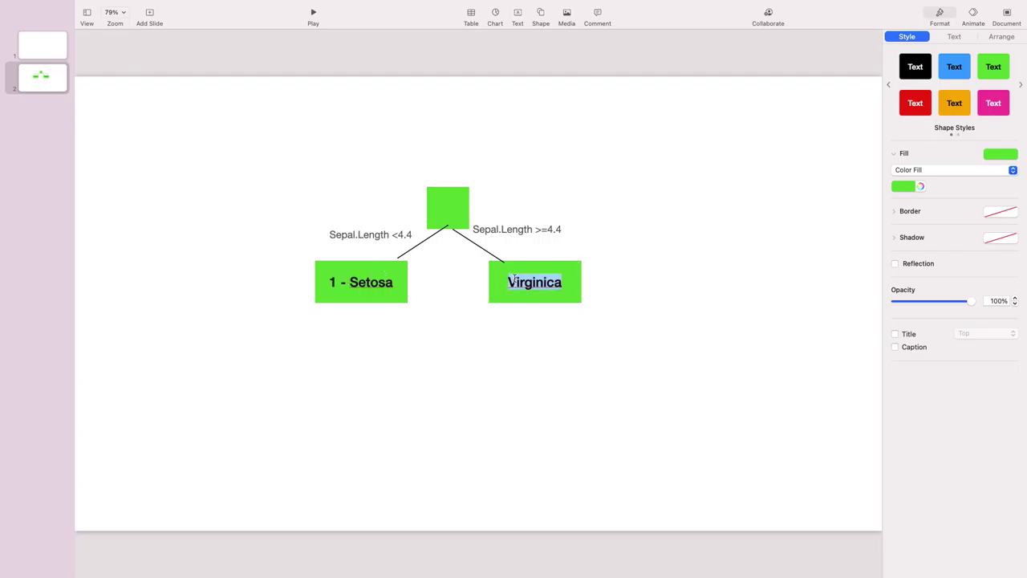
left_click(509, 279)
type("104 -")
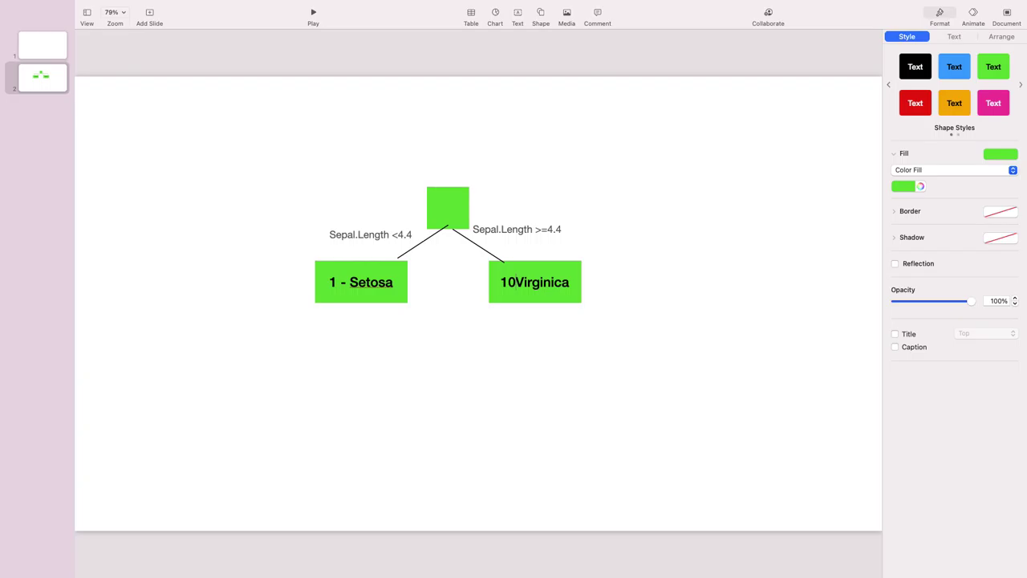
left_click(542, 337)
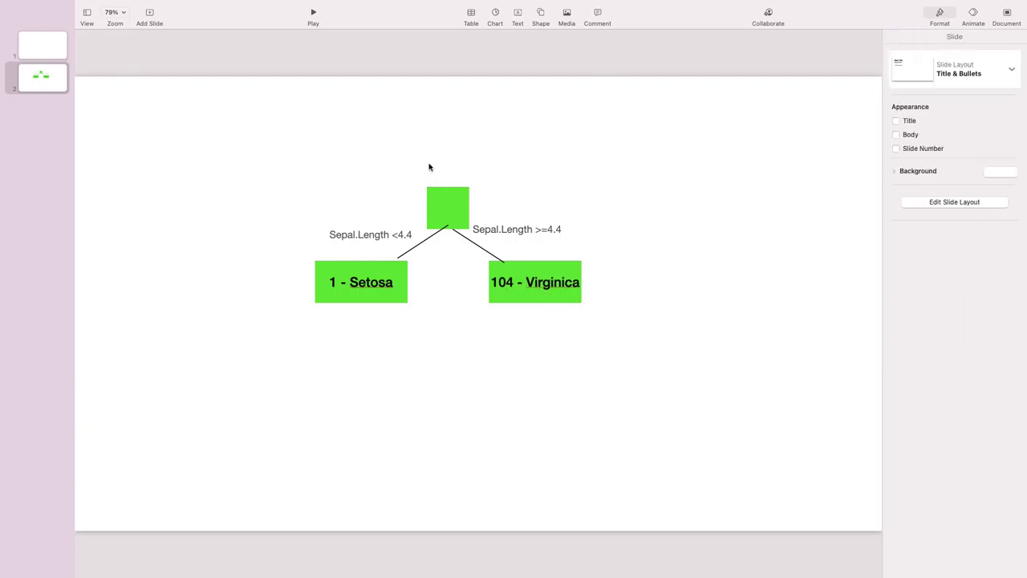
- Label the empty root node of the decision tree 105
left_click(443, 199)
left_click(443, 200)
type("105")
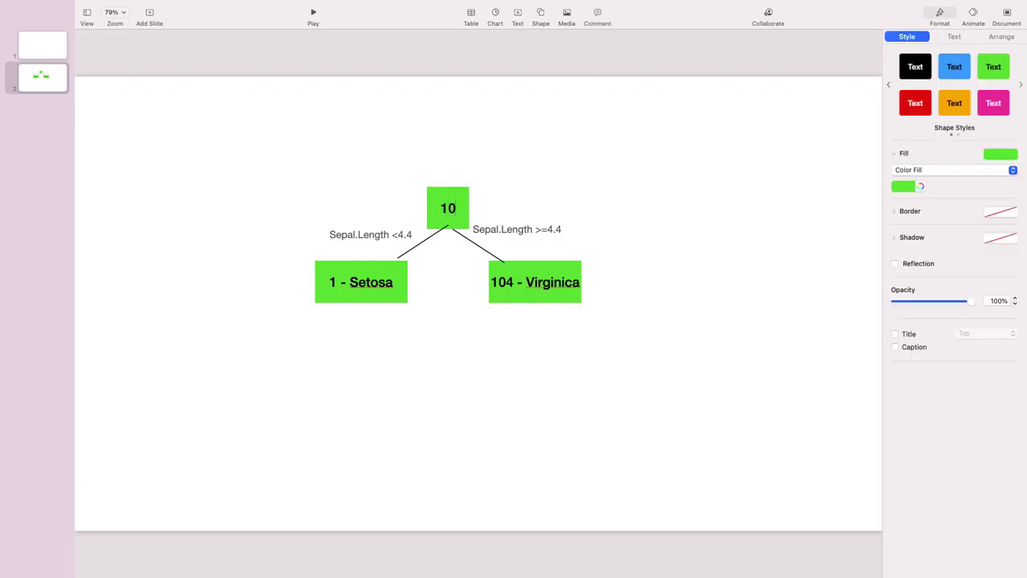
left_click(473, 327)
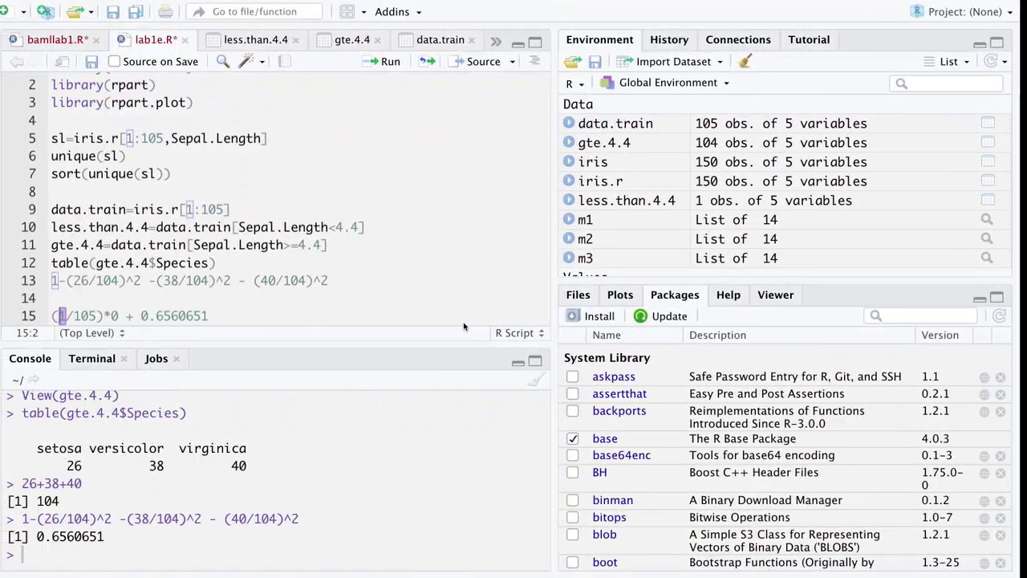
- Back in RStudio, insert the weight (104/105)* before 0.6560651 on line 15 and run the weighted gini calculation
left_click(129, 320)
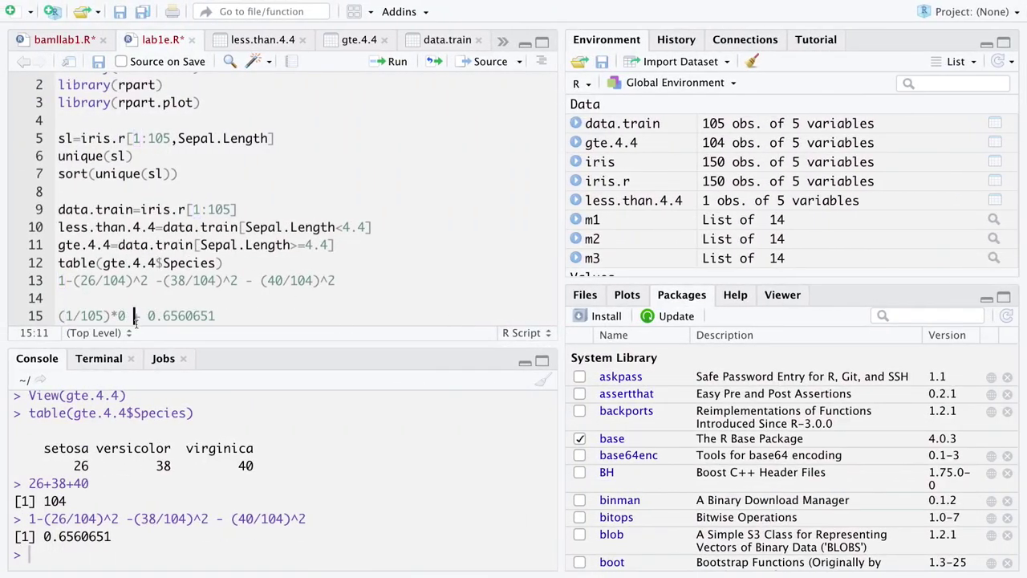
left_click(148, 316)
type("(")
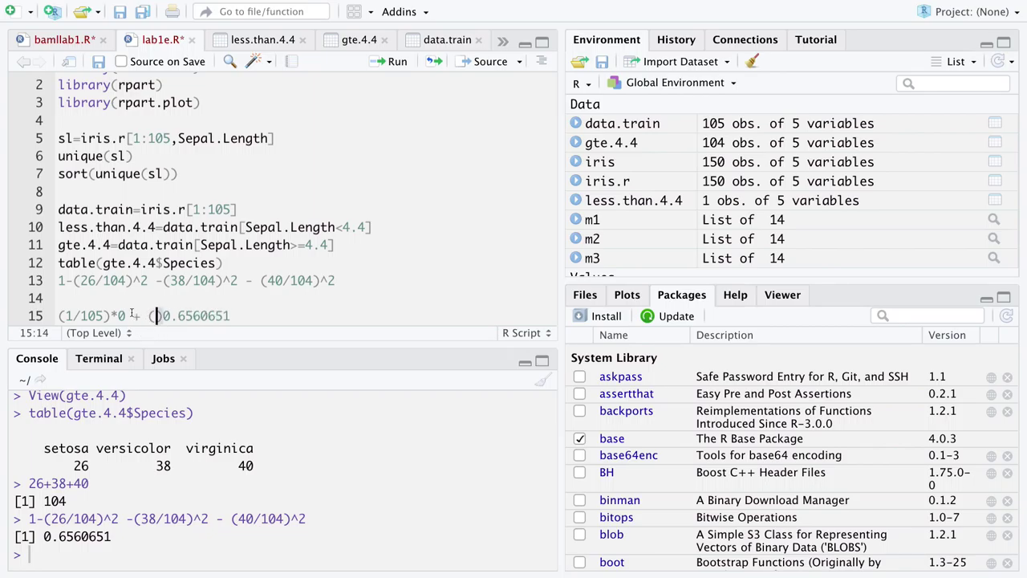
type("104/")
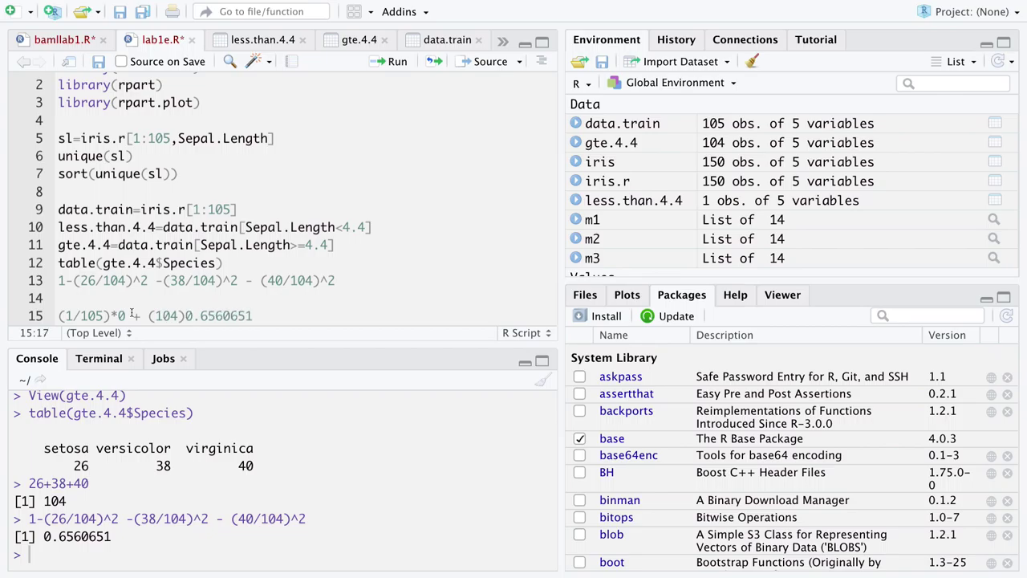
type("105)")
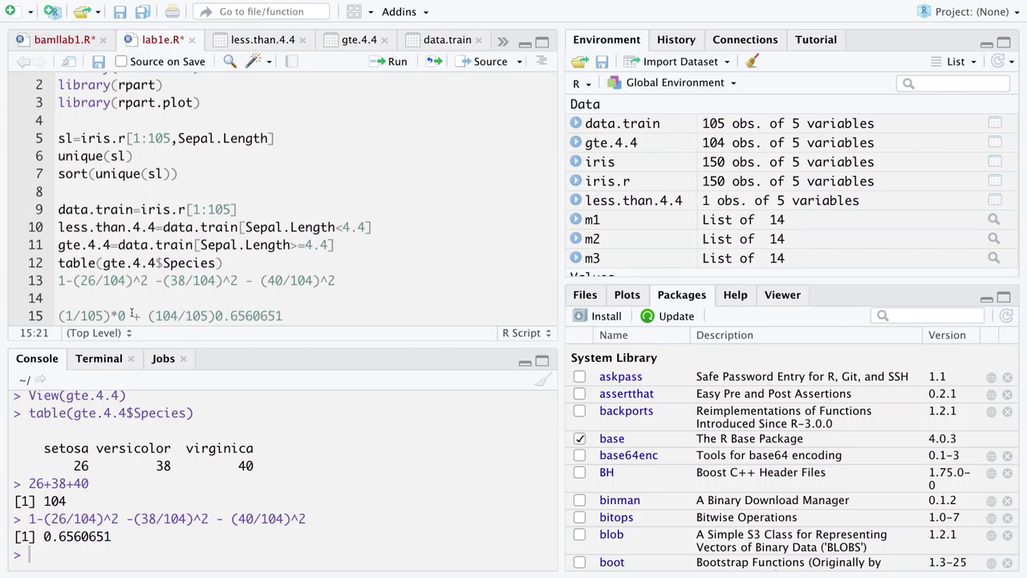
type("*")
key("ctrl+Return")
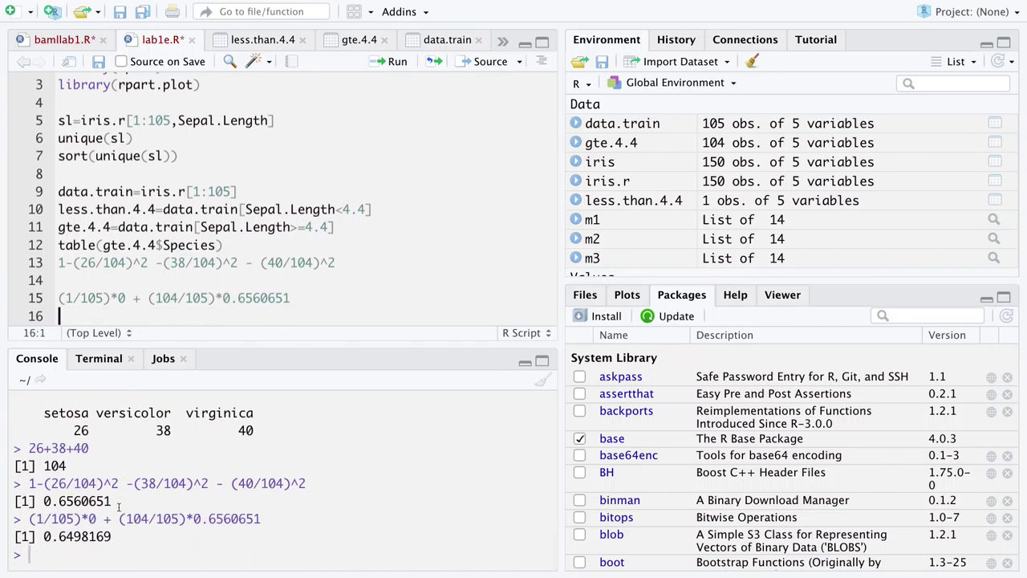
- Highlight the weighted gini result in the console and rerun sort(unique(sl)) on line 7
left_click_drag(118, 537, 38, 536)
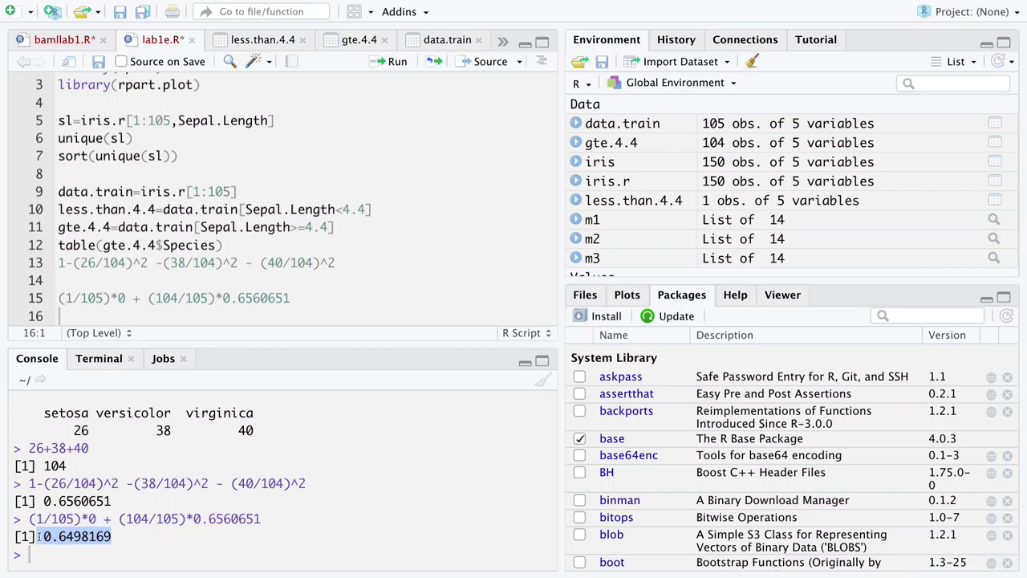
left_click(112, 156)
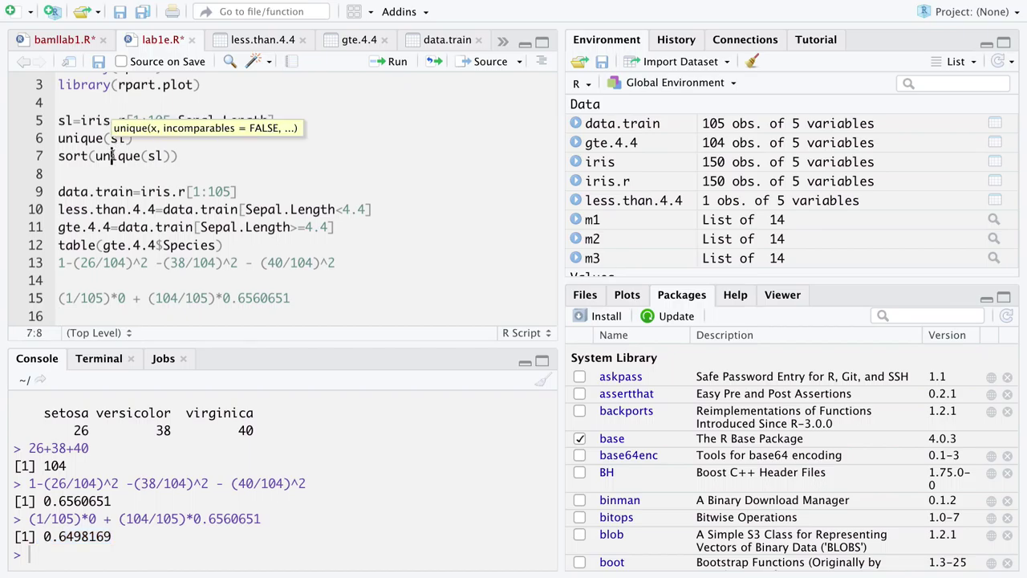
key("ctrl+Return")
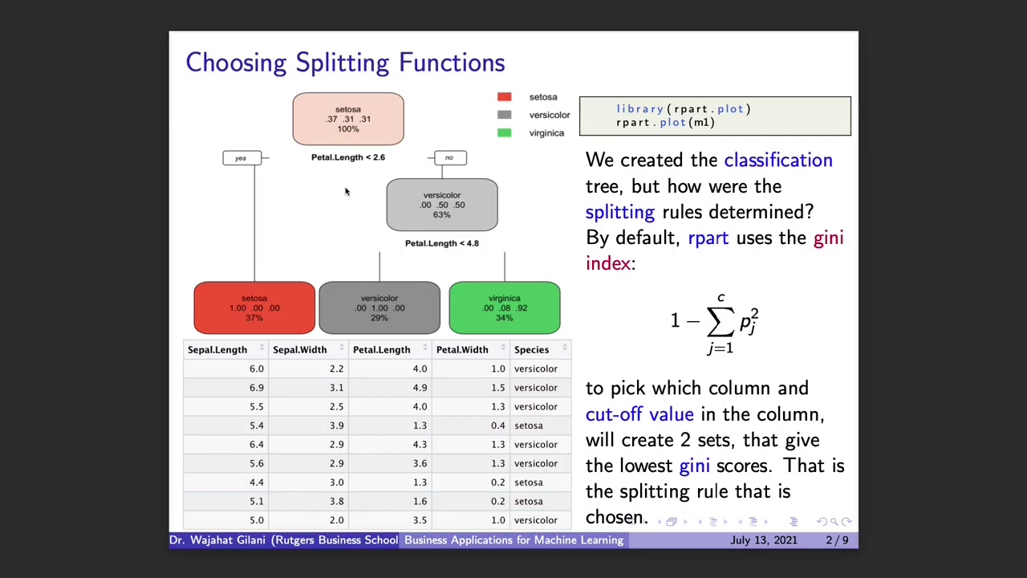
- Advance the lecture slides to page 3
key("Right")
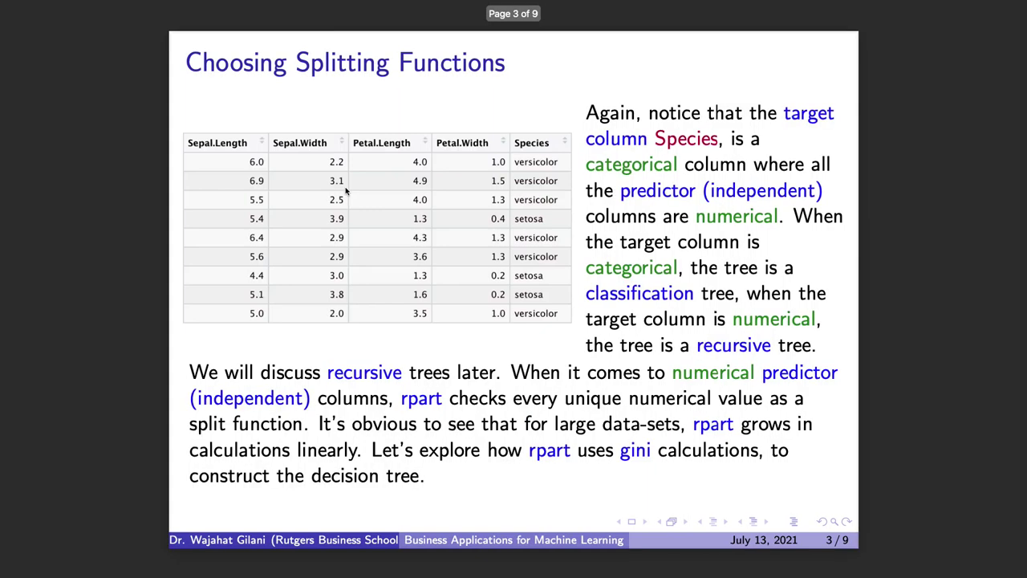
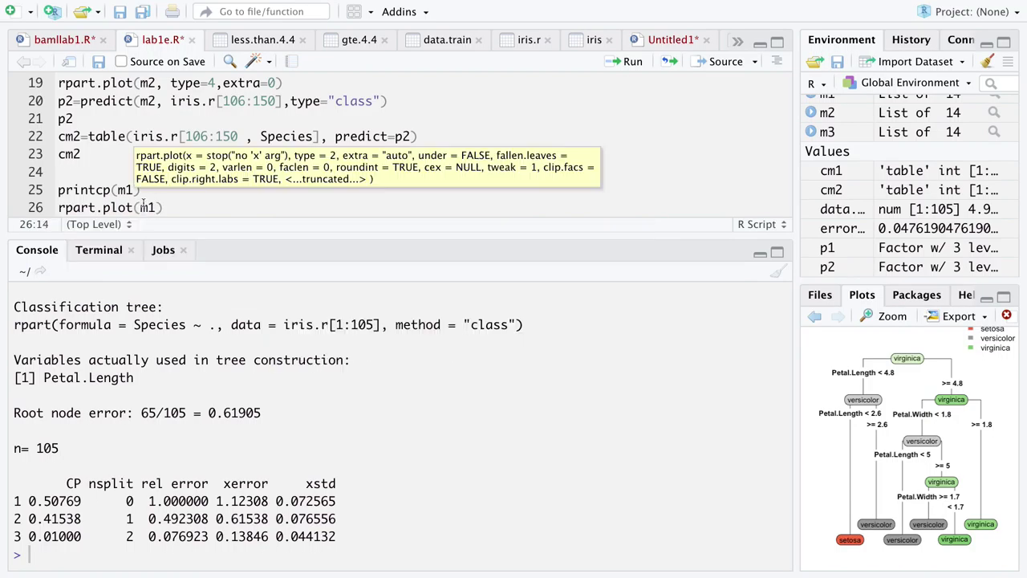
- Run rpart.plot(m1) on line 26, add the argument class=101 and run the line again
key("ctrl+Return")
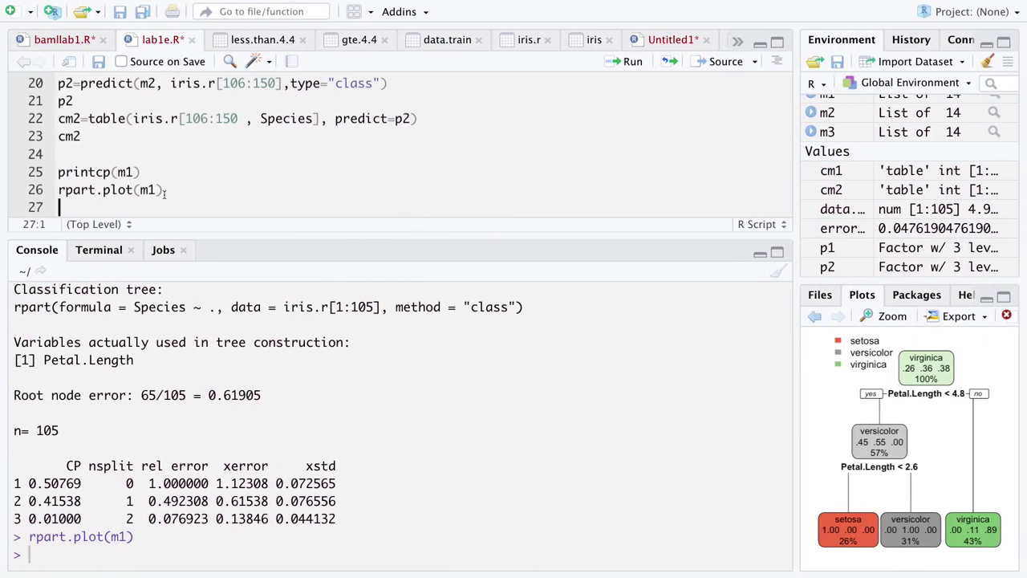
left_click(158, 190)
type(",c")
type("lass")
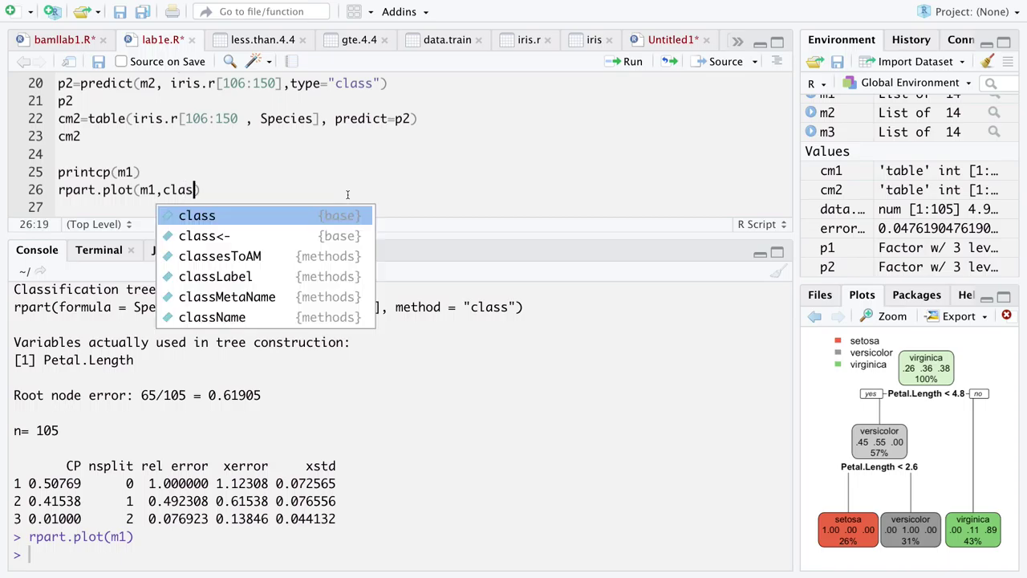
type("=101")
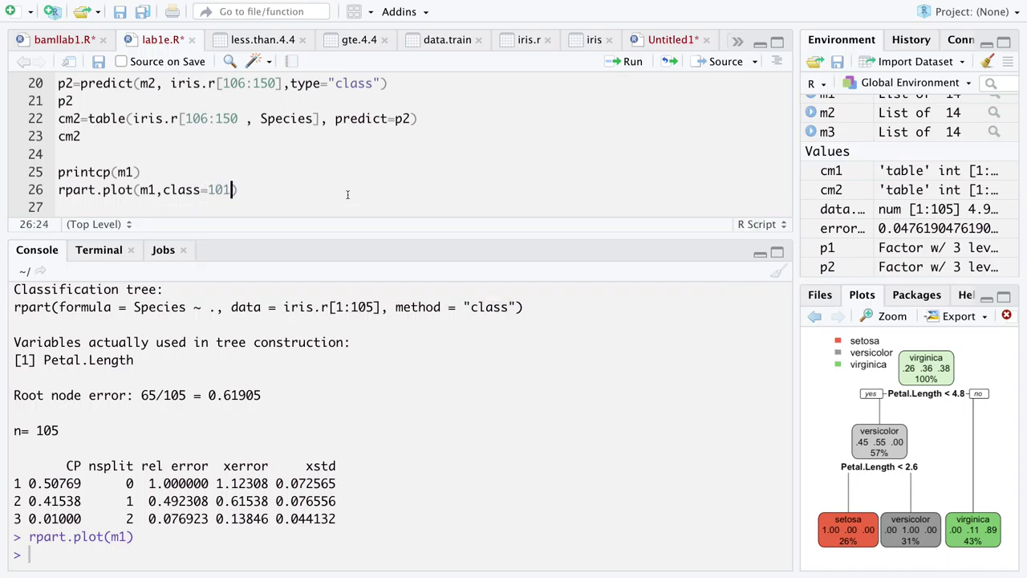
key("ctrl+Return")
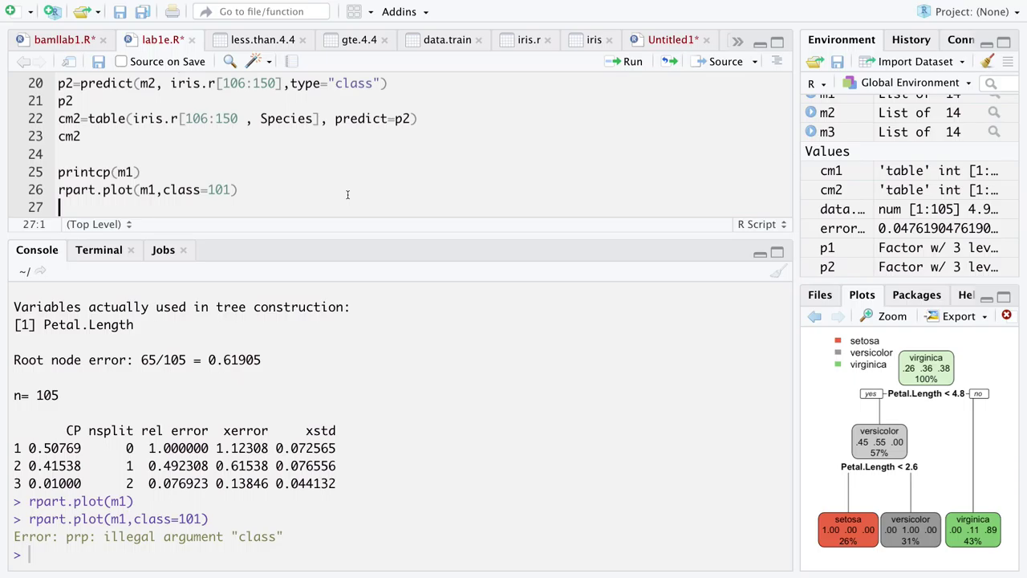
- Replace the argument name class with type on line 26 and run rpart.plot(m1,type=101)
left_click(347, 194)
key("Left")
key("Left")
key("Left")
key("Left")
scroll(347, 194, "up", 3)
scroll(347, 194, "up", 6)
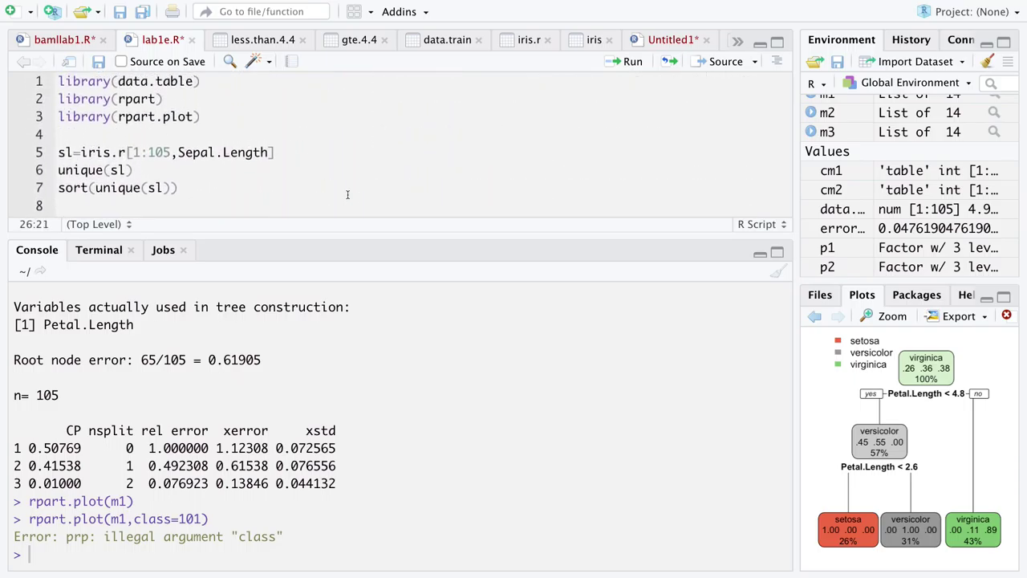
scroll(347, 194, "down", 3)
scroll(348, 194, "down", 4)
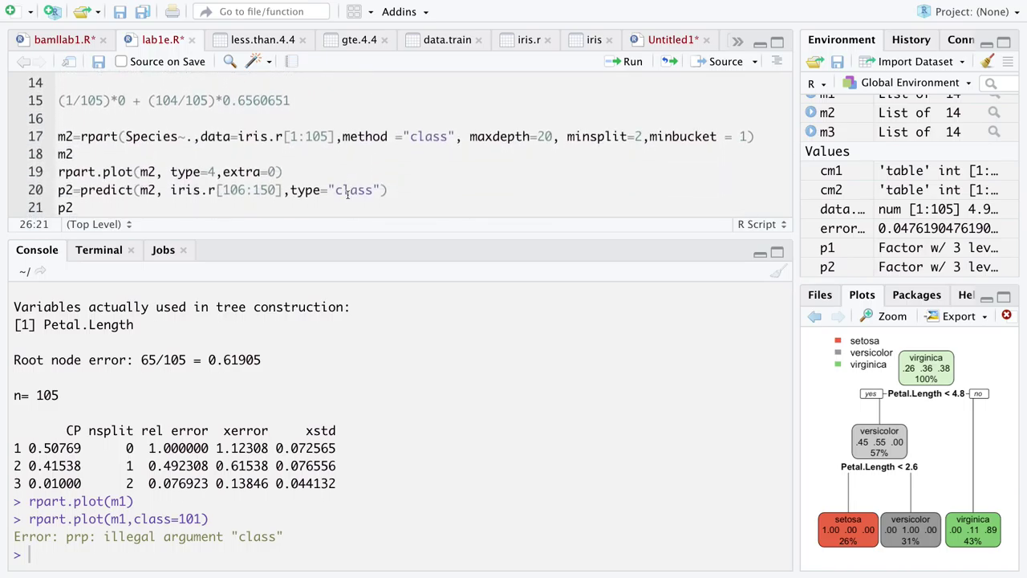
scroll(348, 194, "down", 3)
double_click(183, 194)
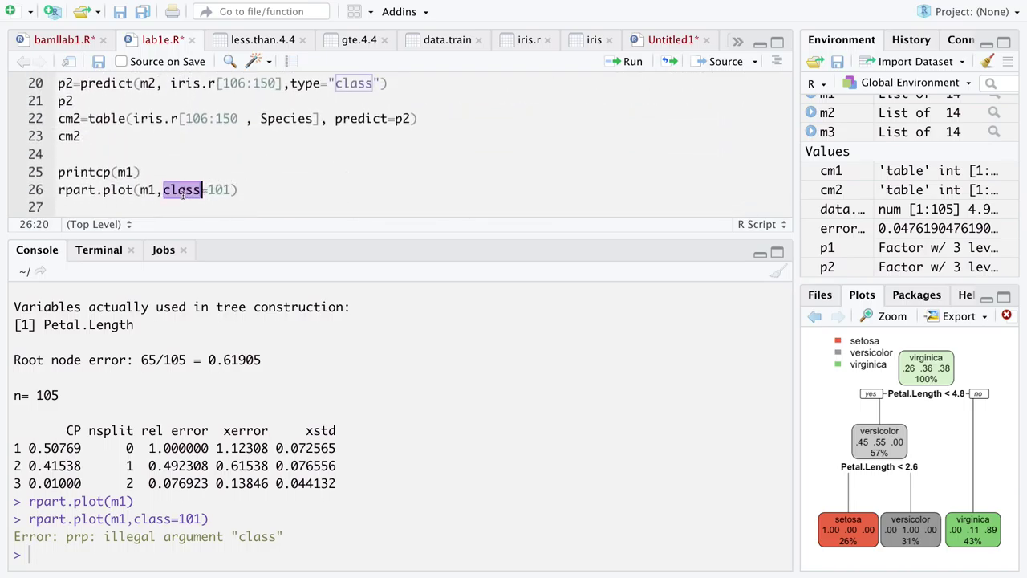
type("type")
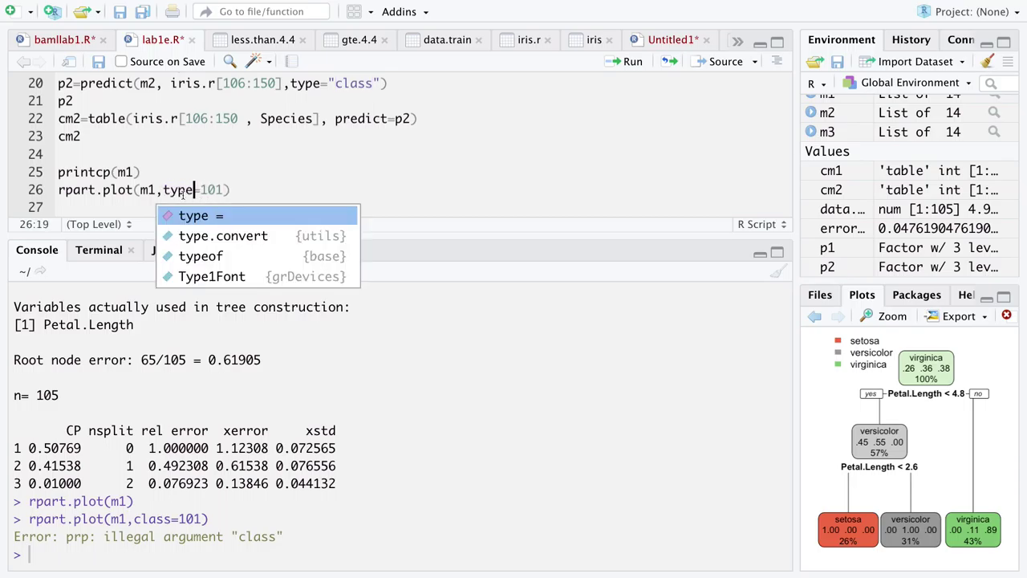
key("ctrl+Return")
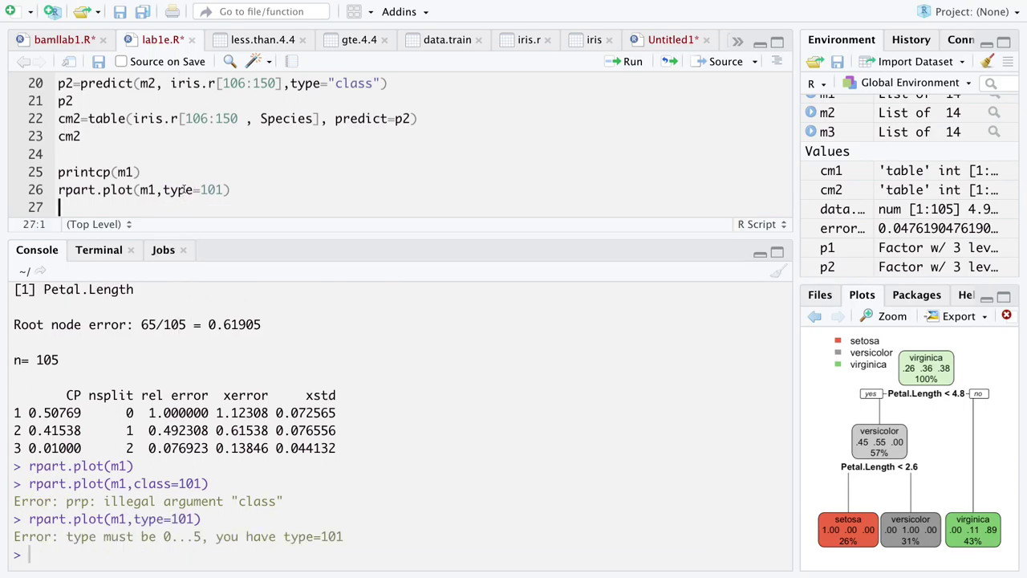
- Replace the argument name type with extra on line 26 and run rpart.plot(m1,extra=101)
scroll(223, 189, "up", 2)
scroll(223, 188, "up", 4)
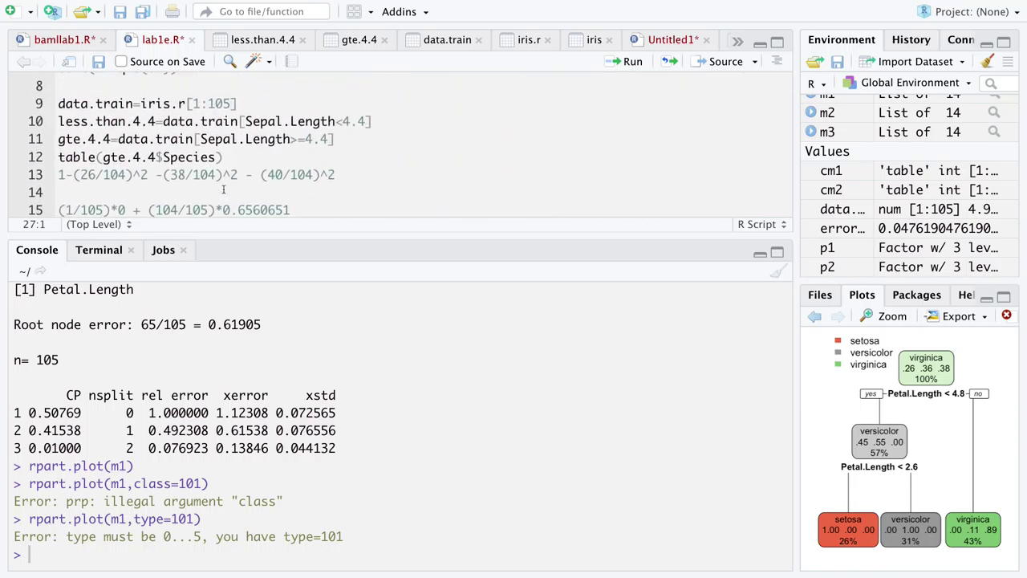
scroll(223, 188, "down", 2)
scroll(224, 187, "up", 3)
scroll(225, 187, "up", 1)
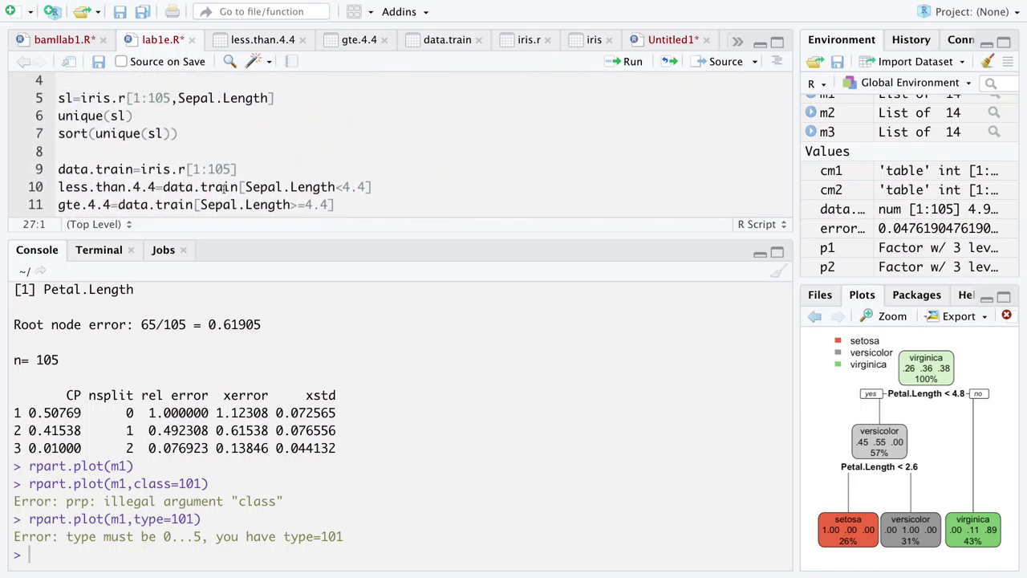
scroll(225, 187, "down", 1)
scroll(225, 187, "up", 2)
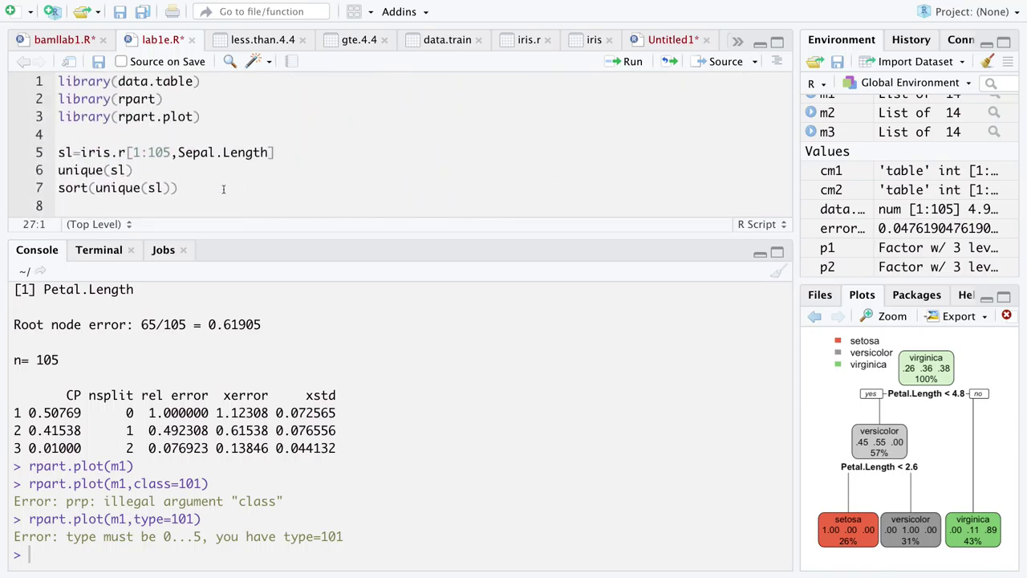
scroll(225, 187, "down", 5)
scroll(223, 187, "down", 5)
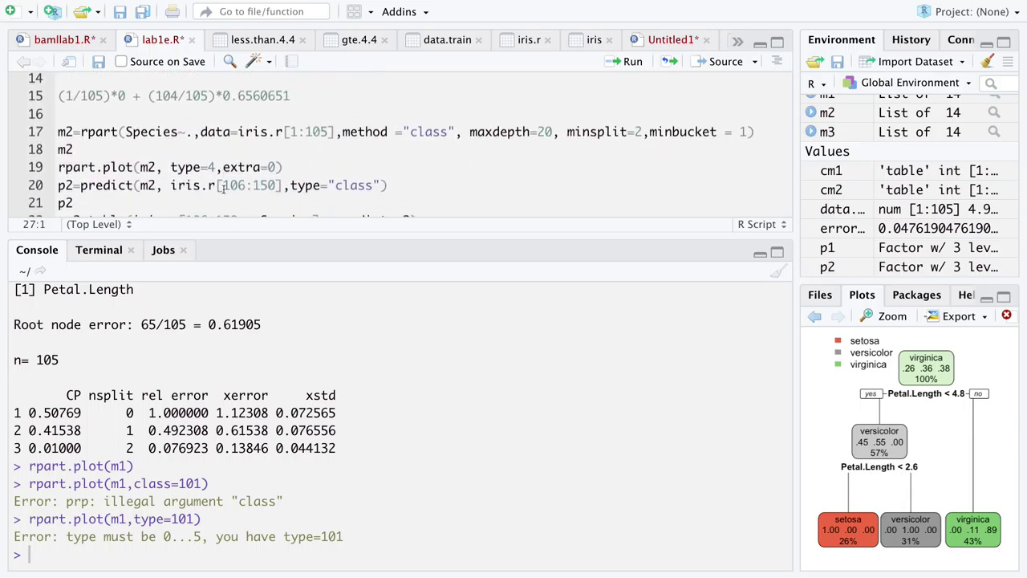
double_click(178, 190)
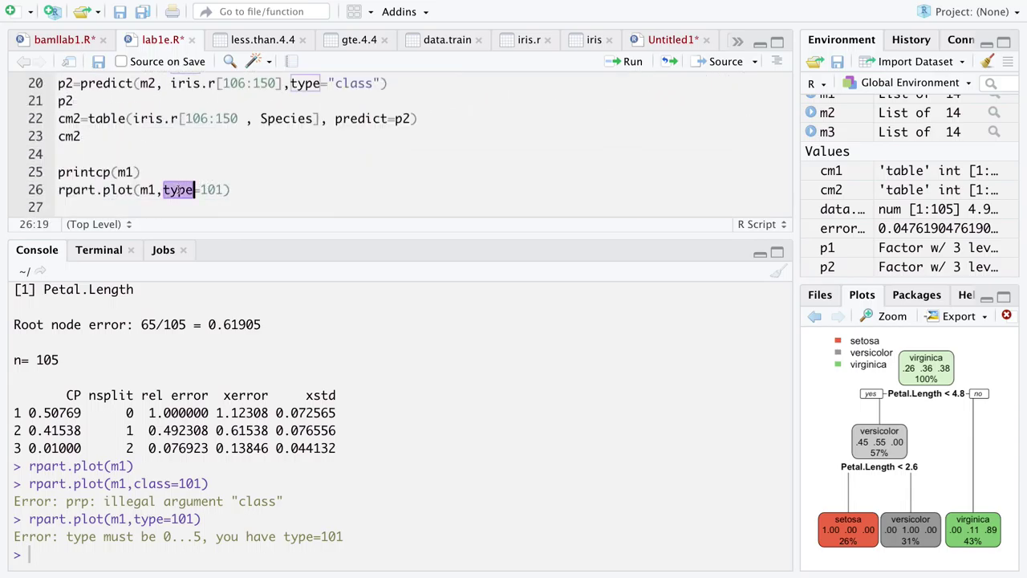
type("extra")
key("Right")
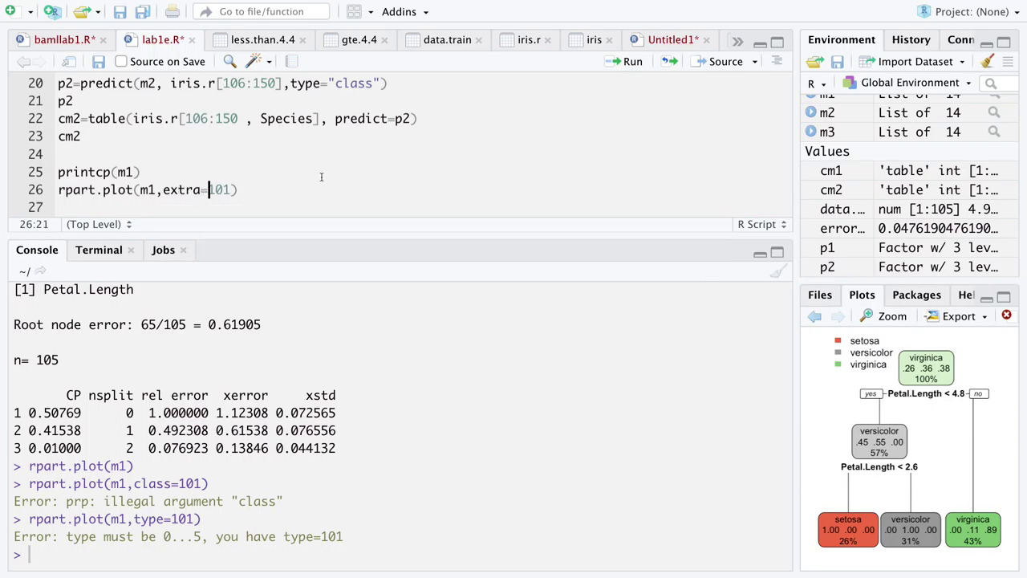
key("ctrl+Return")
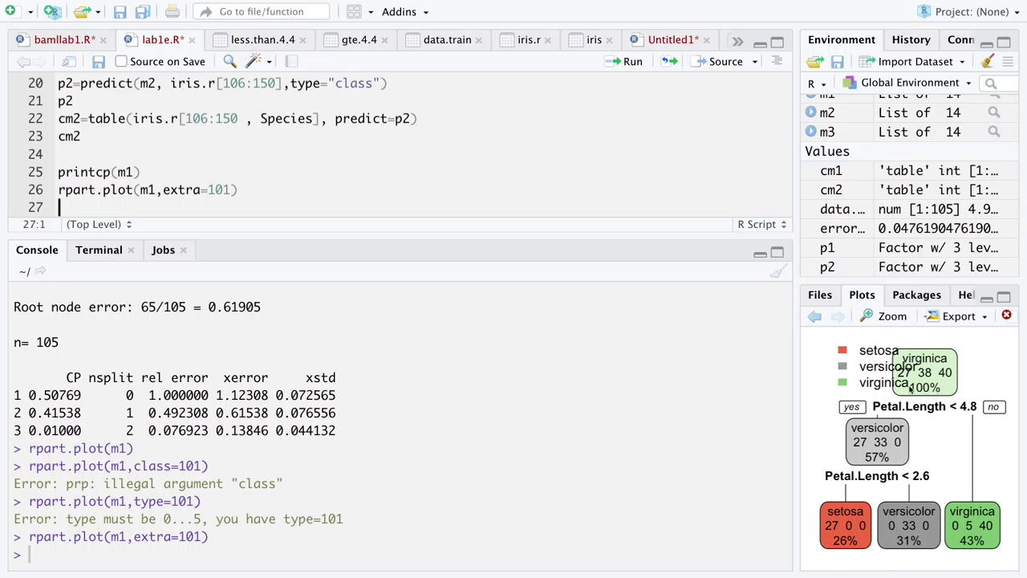
- Switch to the blank Numbers spreadsheet and enter the column label setosa in cell B2
key("ctrl+Right")
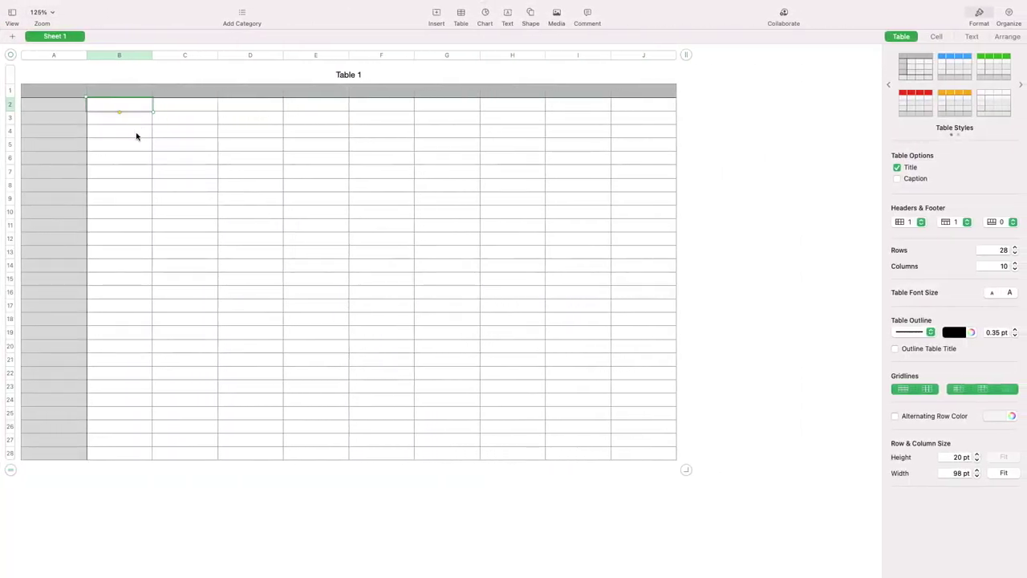
type("Setos")
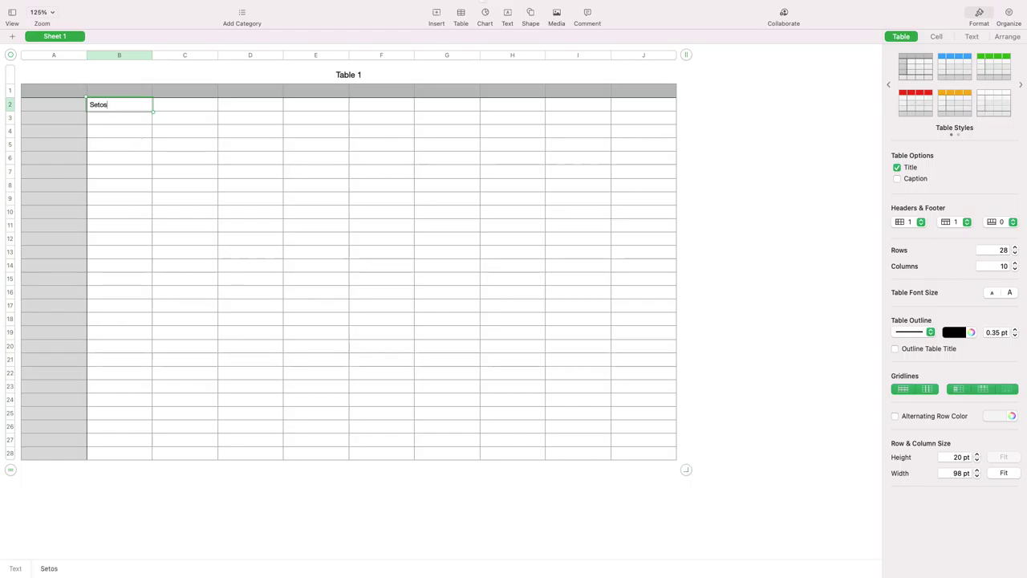
key("BackSpace")
key("BackSpace")
key("BackSpace")
type("setos")
key("Tab")
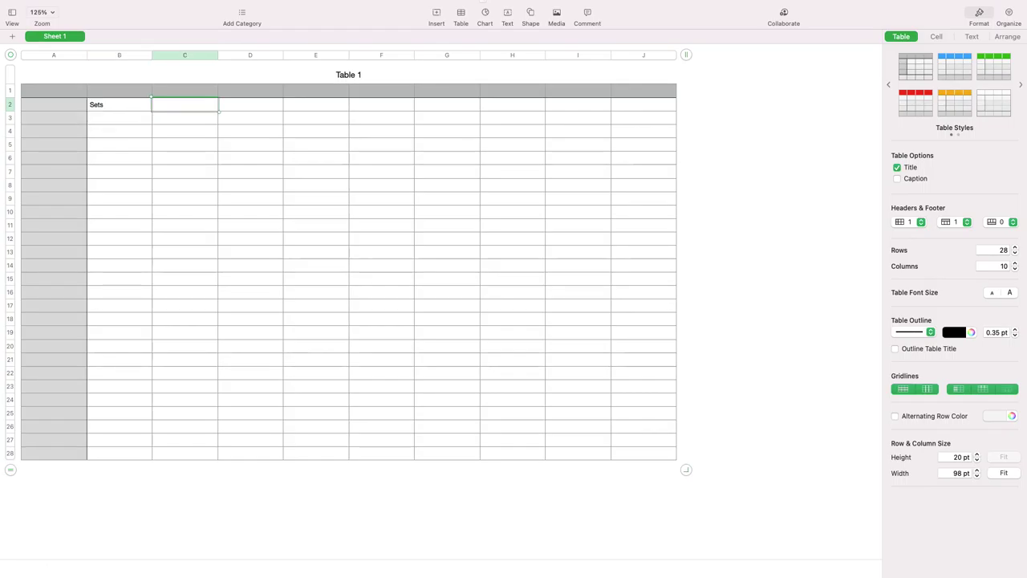
left_click(119, 104)
type("seto")
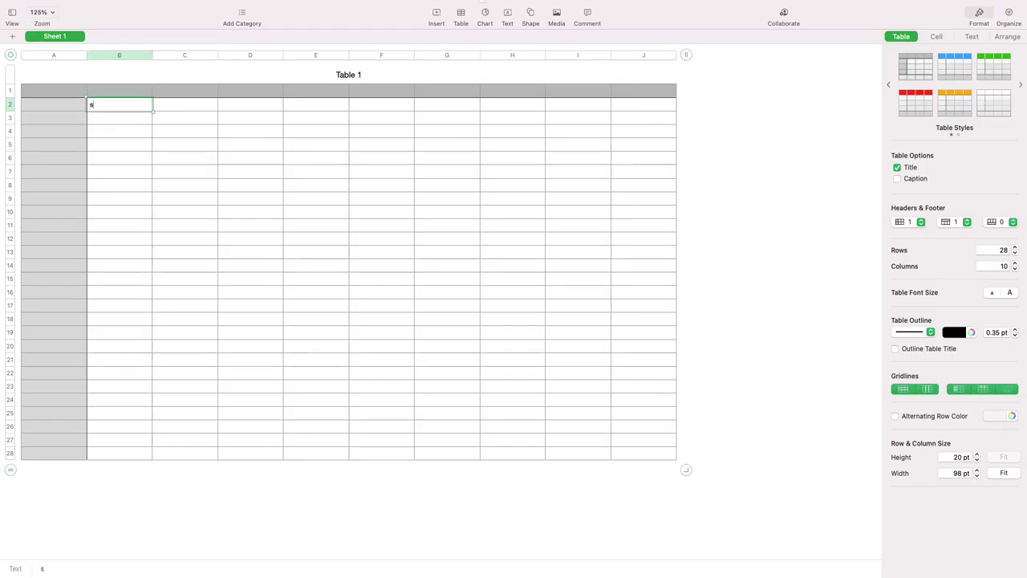
type("sa")
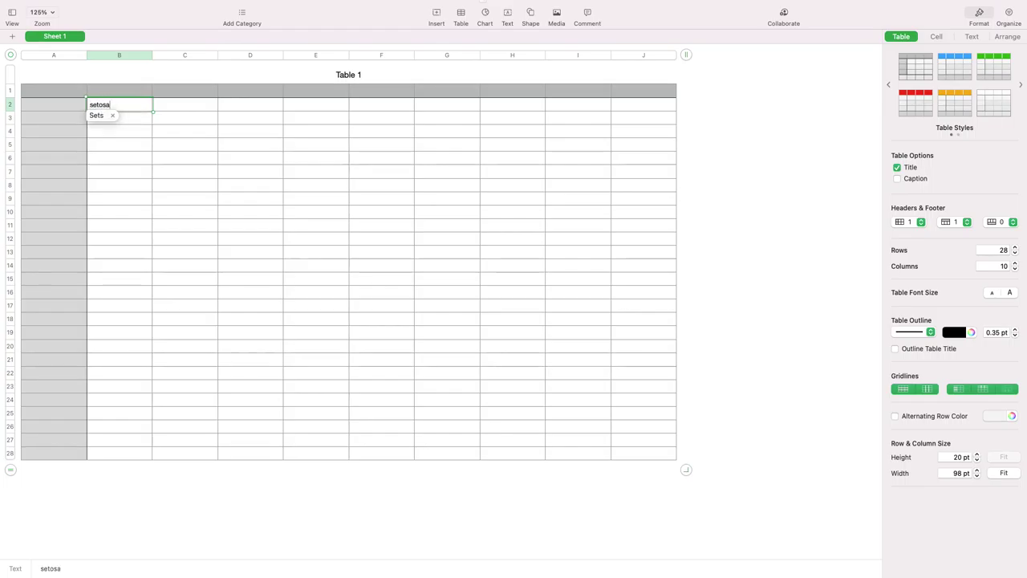
key("Escape")
left_click(146, 170)
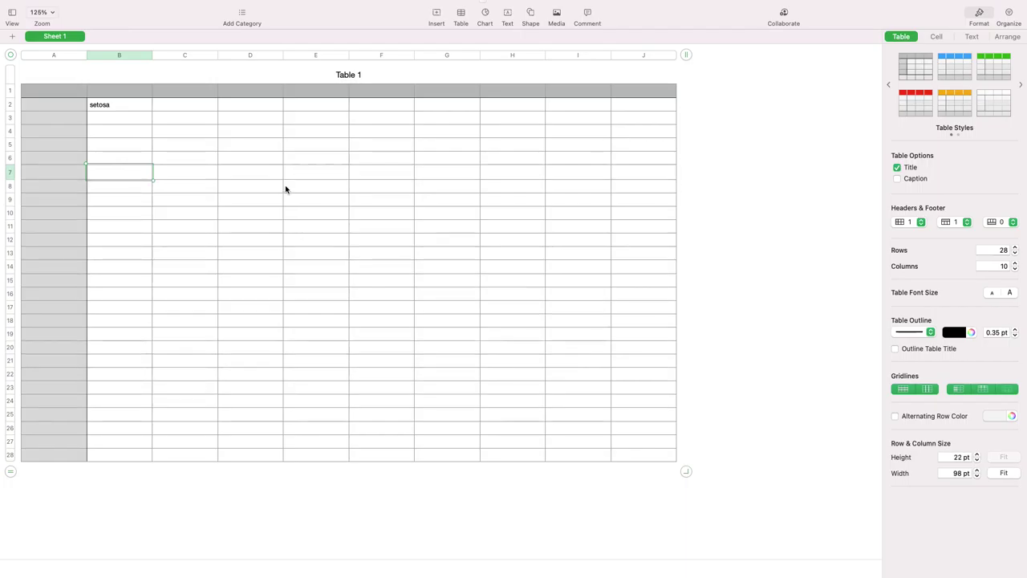
- Enlarge the sheet to 329% and add the column labels versicolor in C2 and Viriginica in D2
key("super+shift+period")
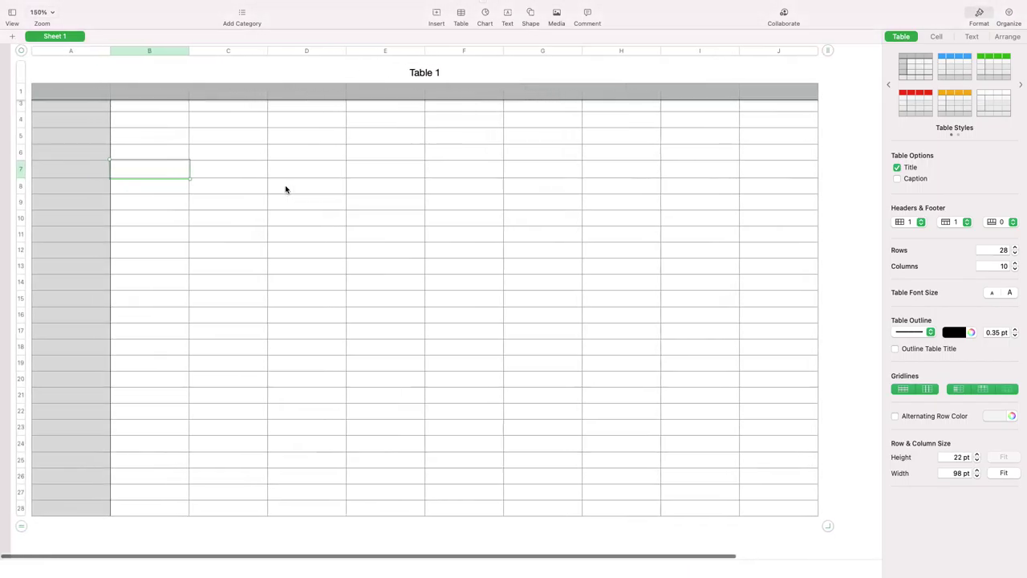
scroll(284, 189, "up", 5)
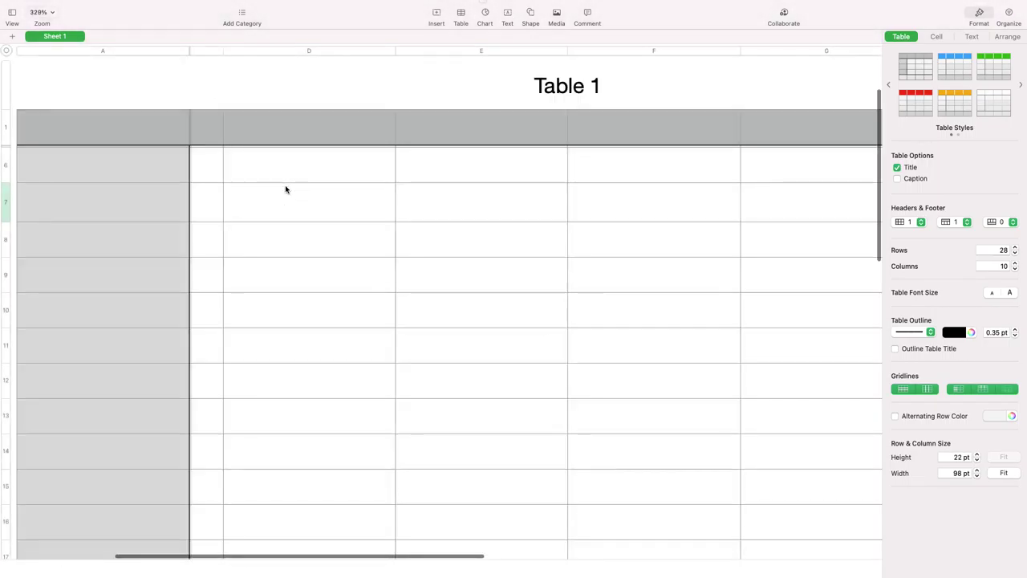
scroll(289, 188, "up", 3)
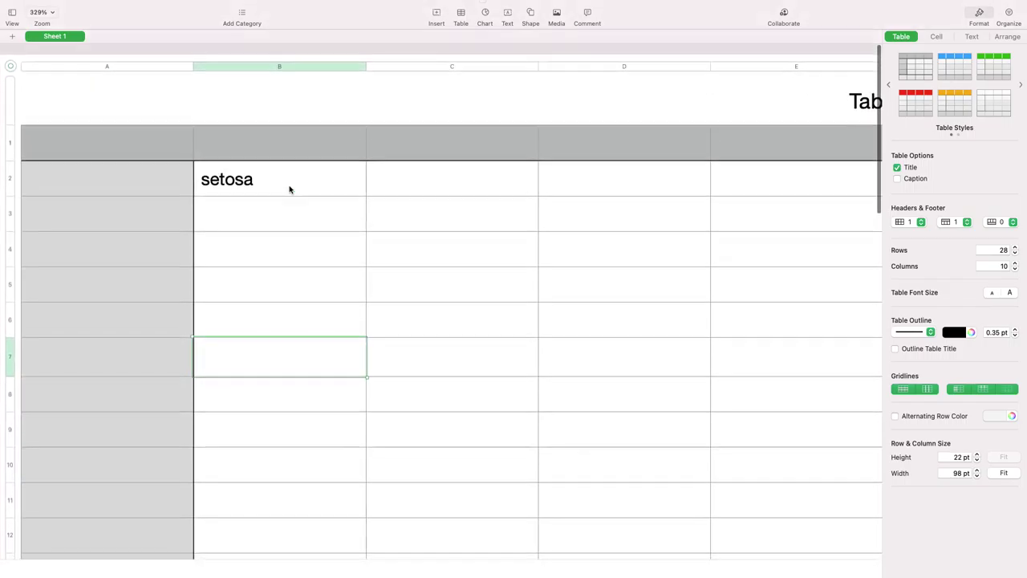
left_click(424, 180)
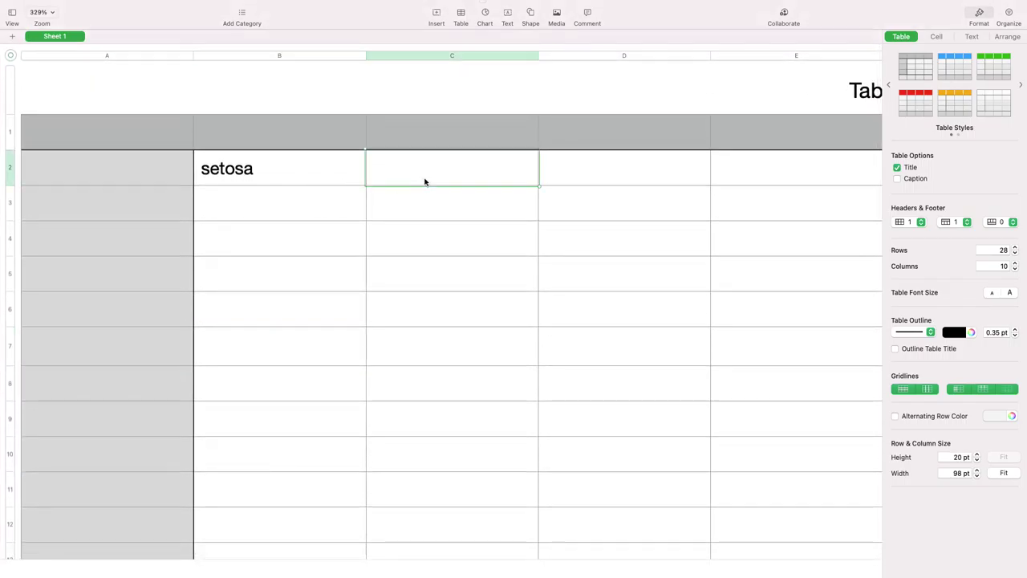
key("ctrl+Right")
key("ctrl+Left")
key("ctrl+Left")
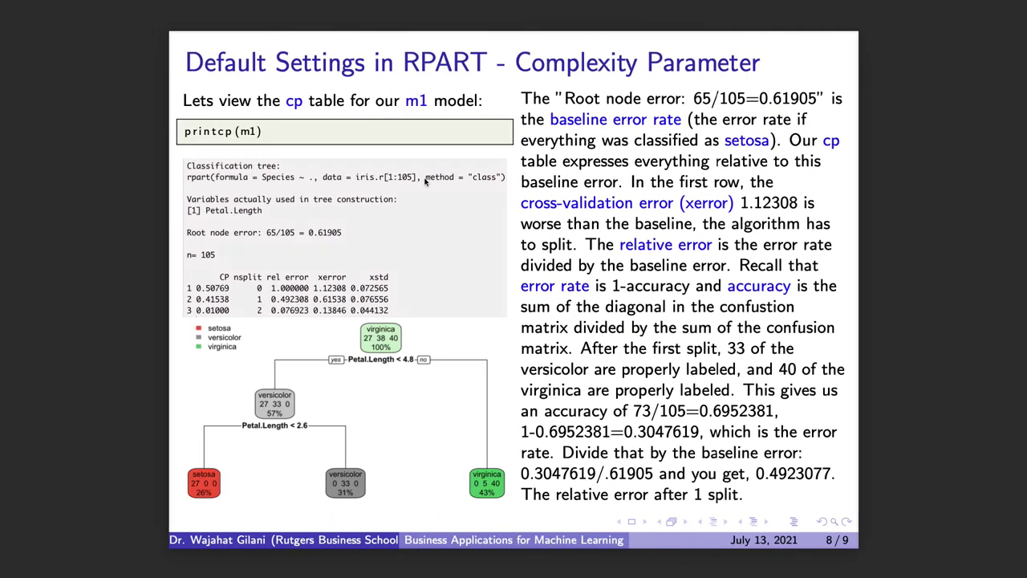
key("ctrl+Right")
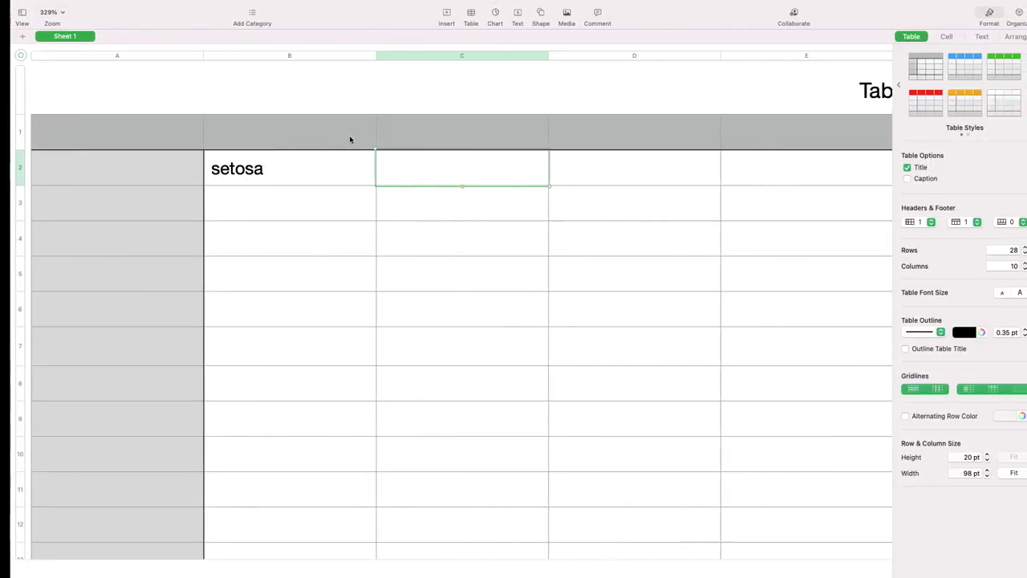
type("versi")
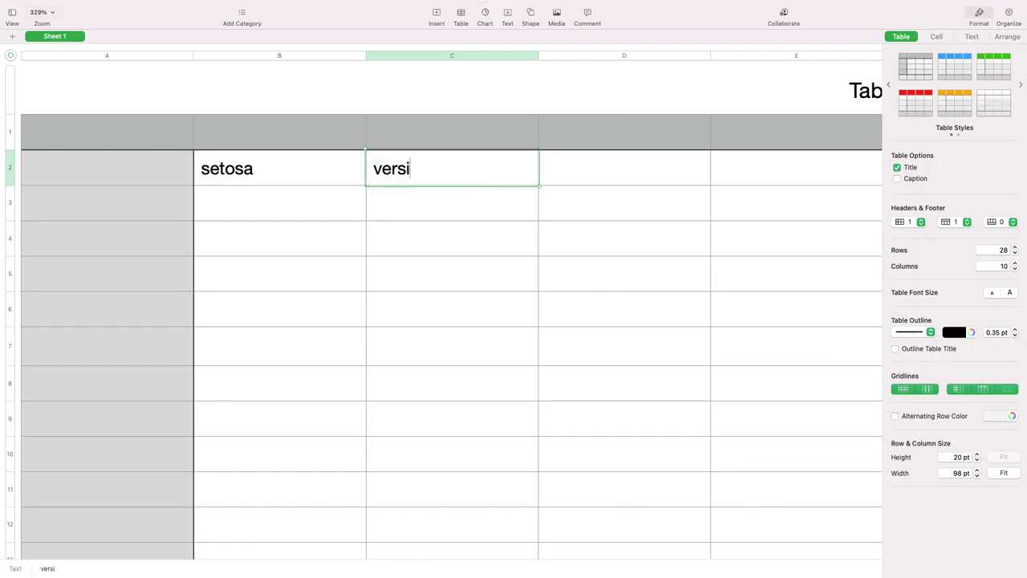
type("color")
key("Tab")
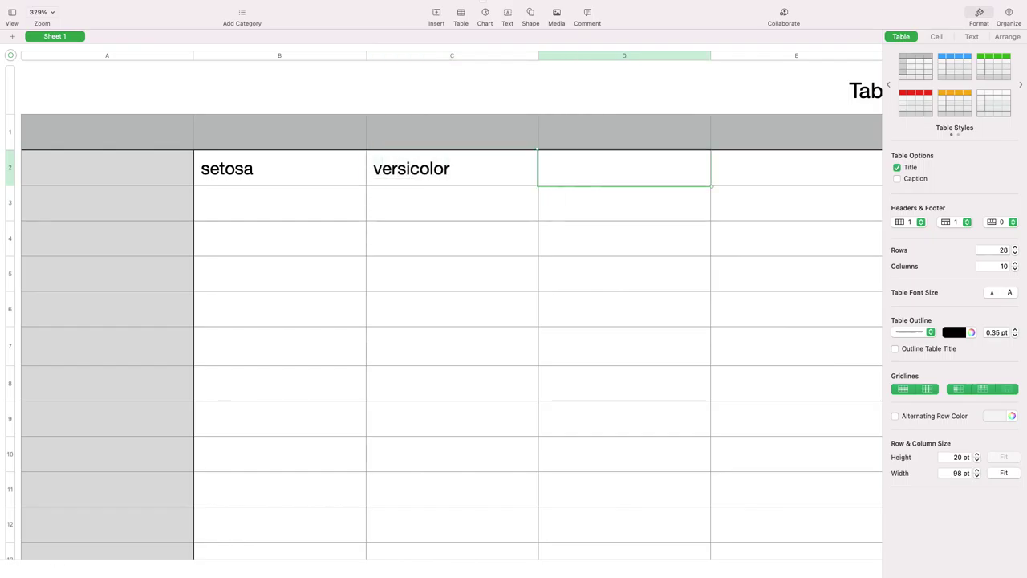
type("viriginica")
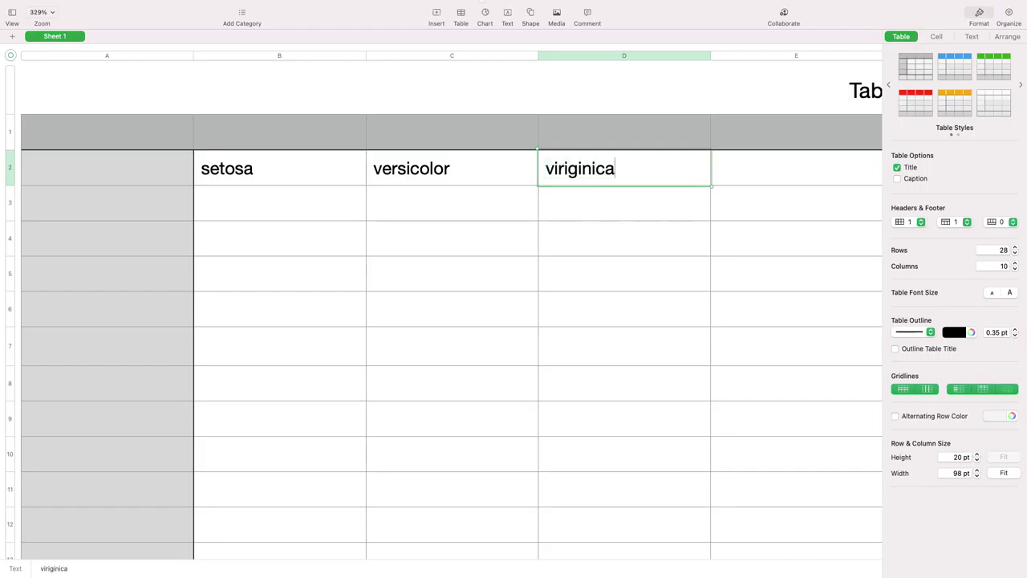
key("Return")
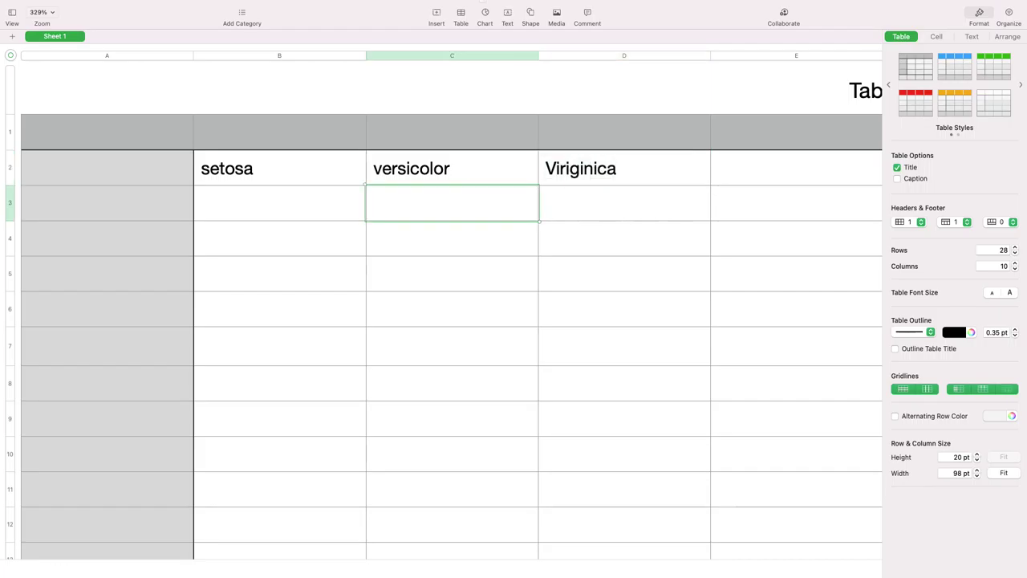
- Enter the row labels setosa, versicolor and Virginia in cells A3 to A5
left_click(124, 211)
type("setosa")
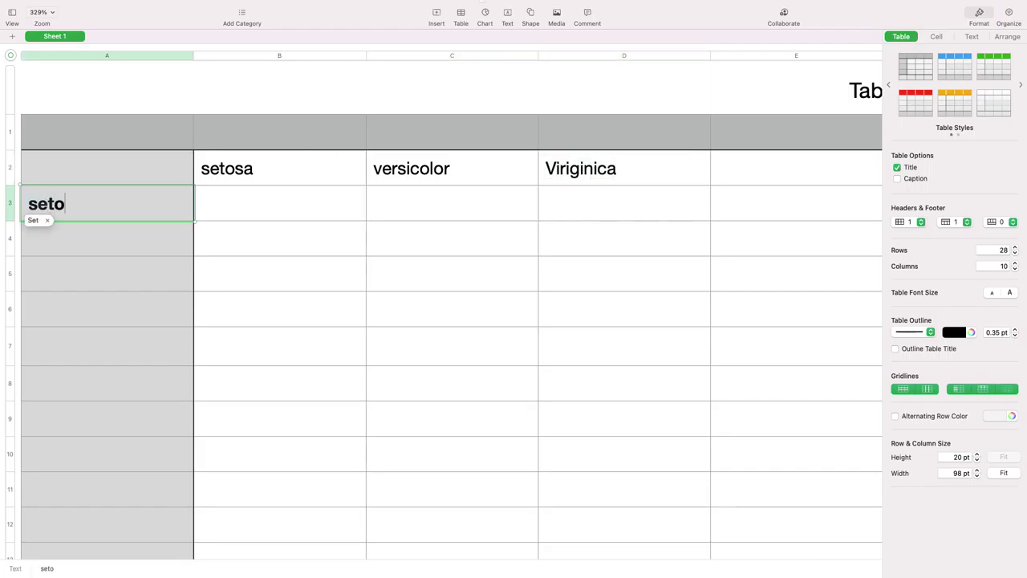
key("Return")
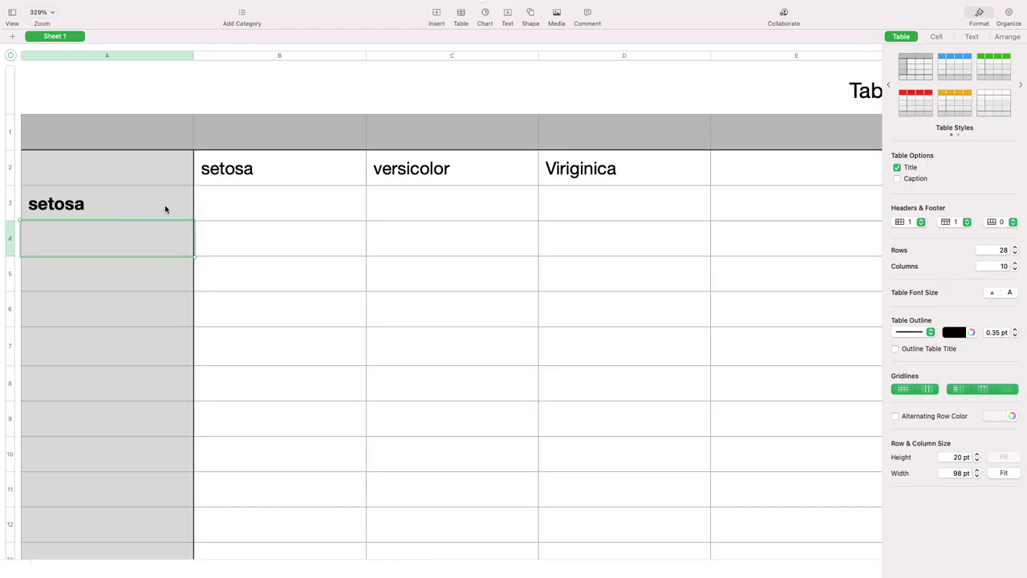
type("versic")
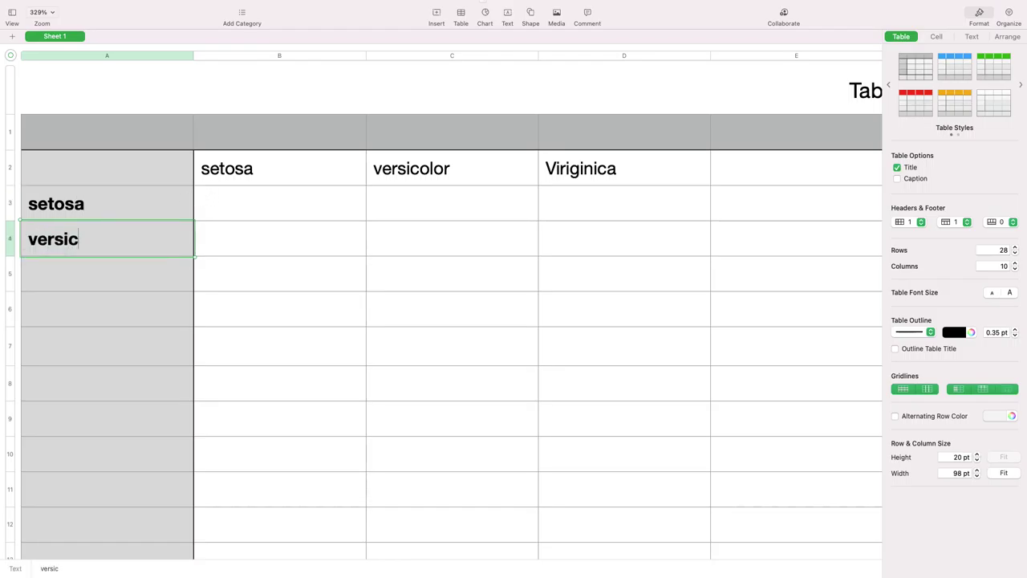
type("o")
key("BackSpace")
type("l")
key("BackSpace")
type("olor")
key("Return")
type("virginica")
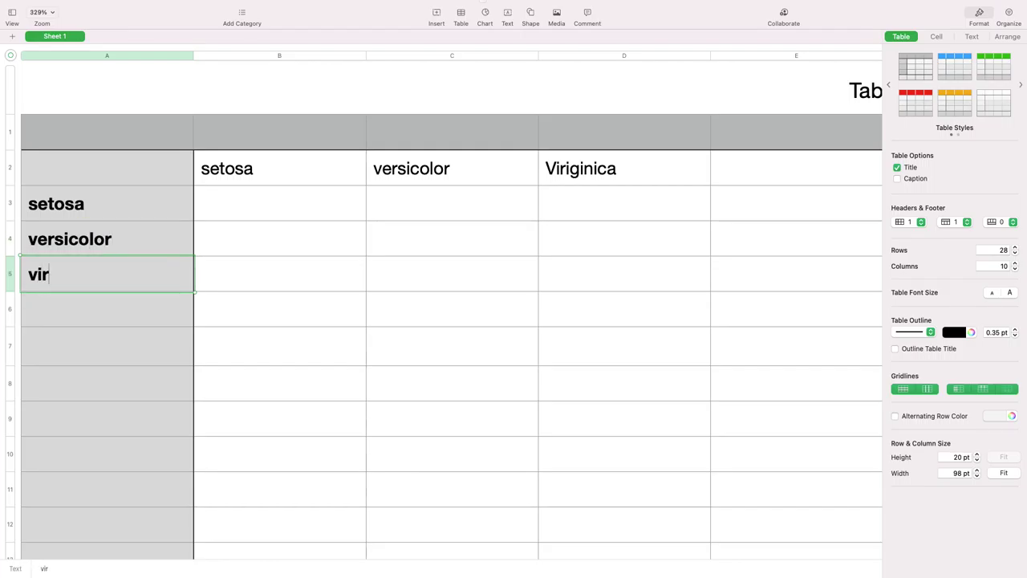
- Fill the setosa row with 0 under all three species columns, B3 to D3
left_click(308, 193)
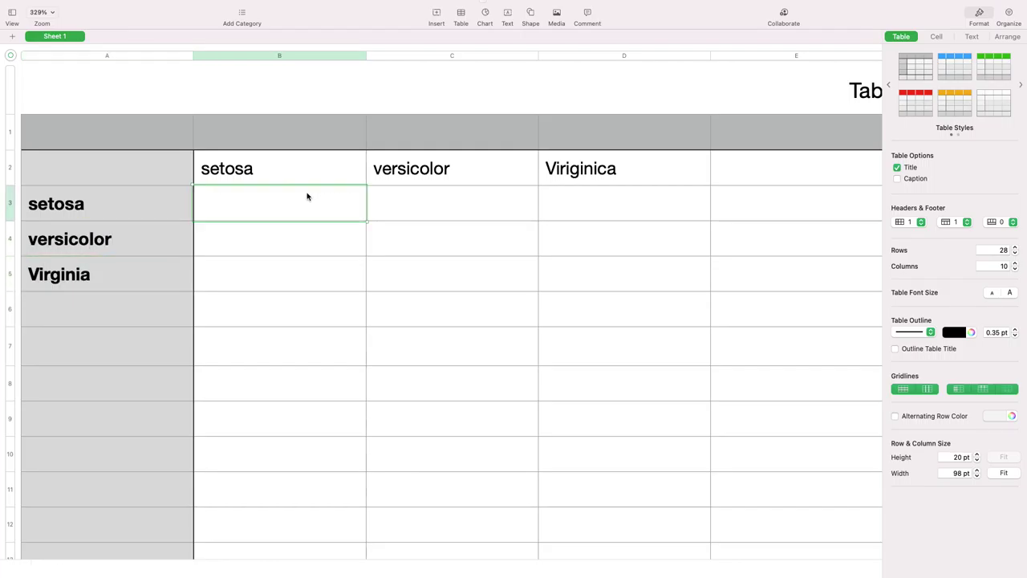
key("ctrl+Right")
key("ctrl+Left")
key("ctrl+Left")
left_click(247, 207)
type("0")
left_click(414, 215)
type("0")
key("Tab")
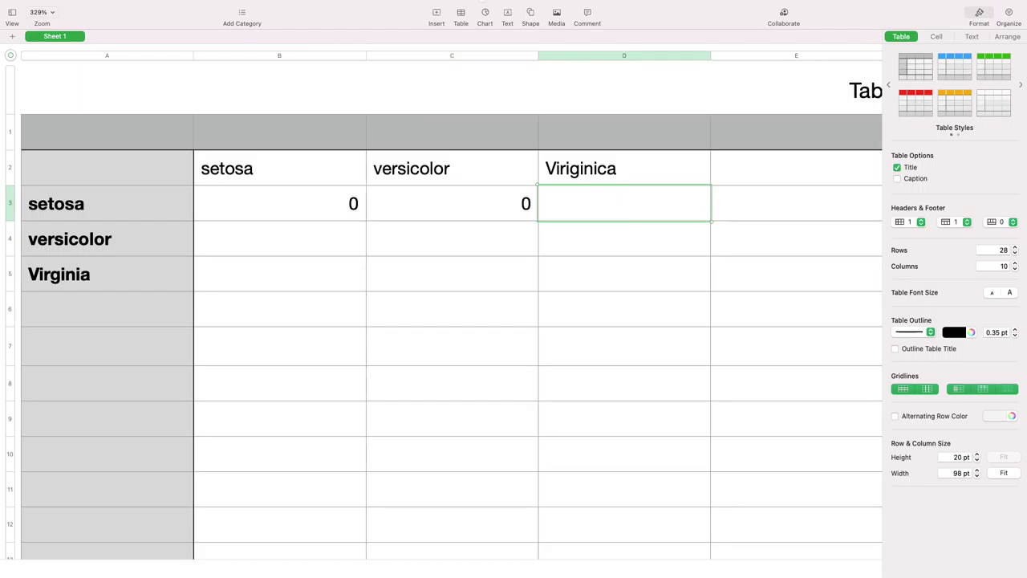
type("0")
left_click(415, 267)
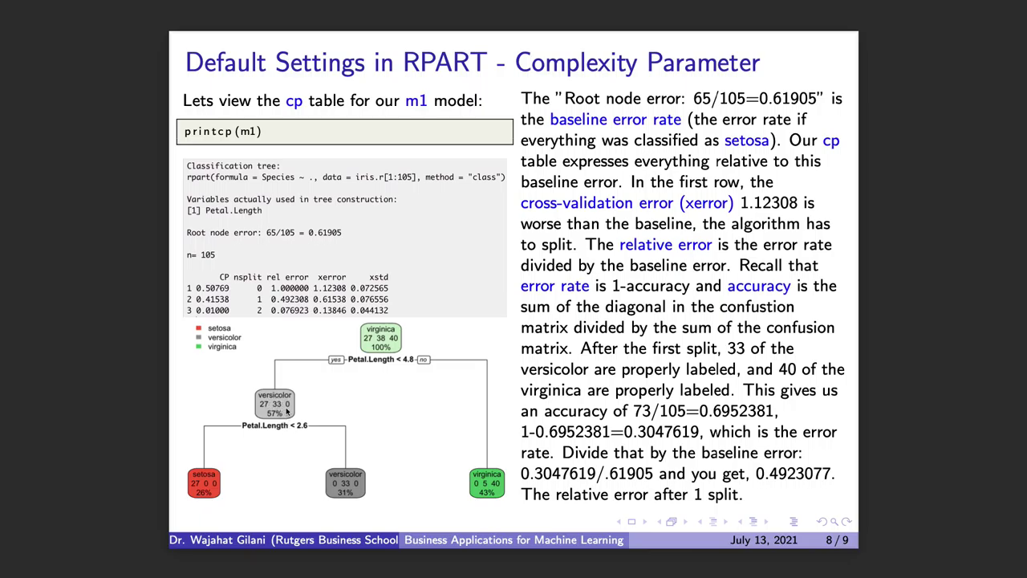
- Consult the tree on the Complexity Parameter slide and enter 33 in the versicolor row under versicolor, cell C4
left_click(277, 407)
key("ctrl+Left")
key("ctrl+Right")
key("ctrl+Right")
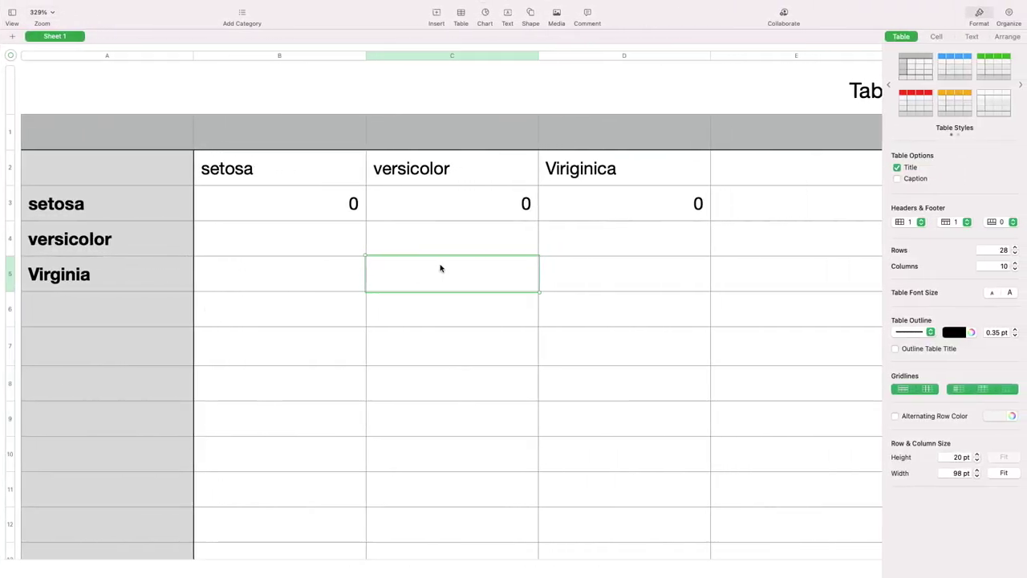
left_click(438, 247)
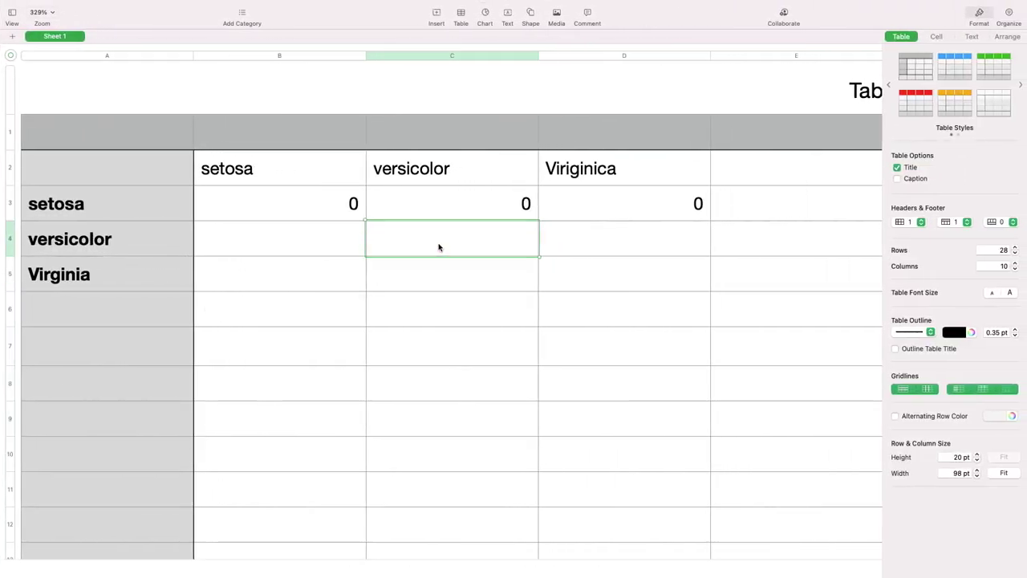
type("33")
left_click(428, 278)
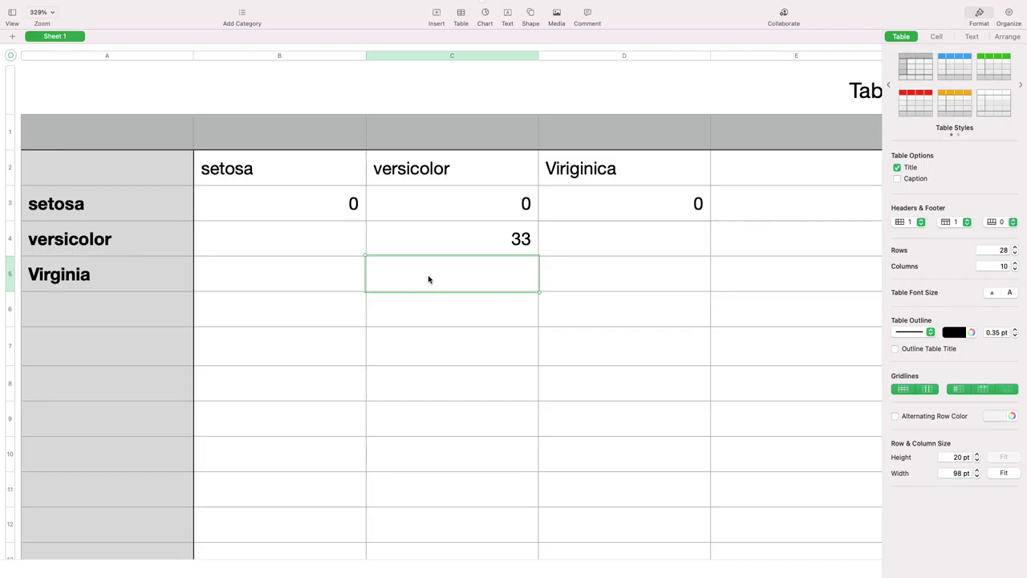
- Consult the tree on the Complexity Parameter slide and complete the versicolor row with 27 in B4 and 0 in D4
key("ctrl+Left")
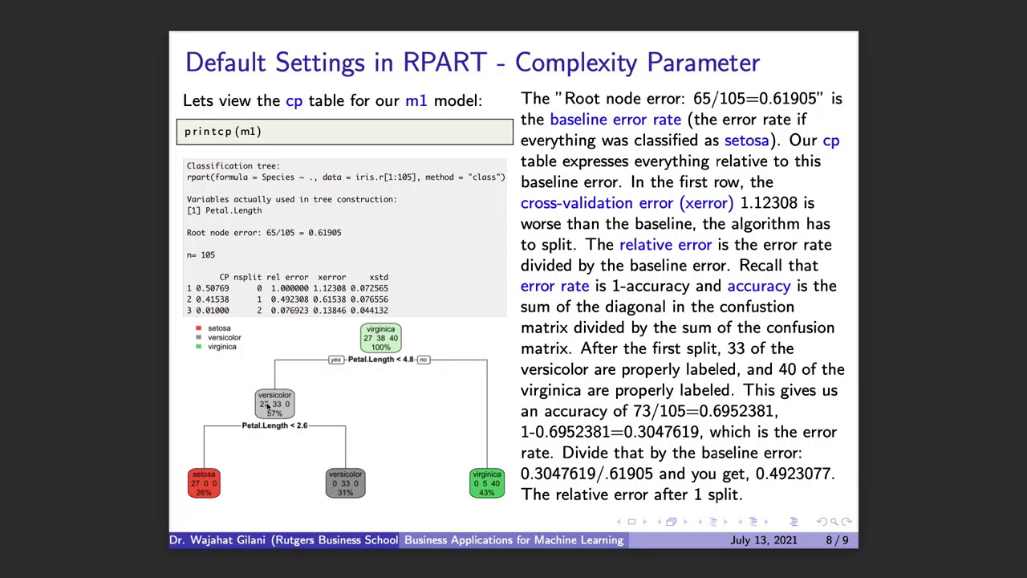
key("ctrl+Left")
key("ctrl+Right")
key("ctrl+Right")
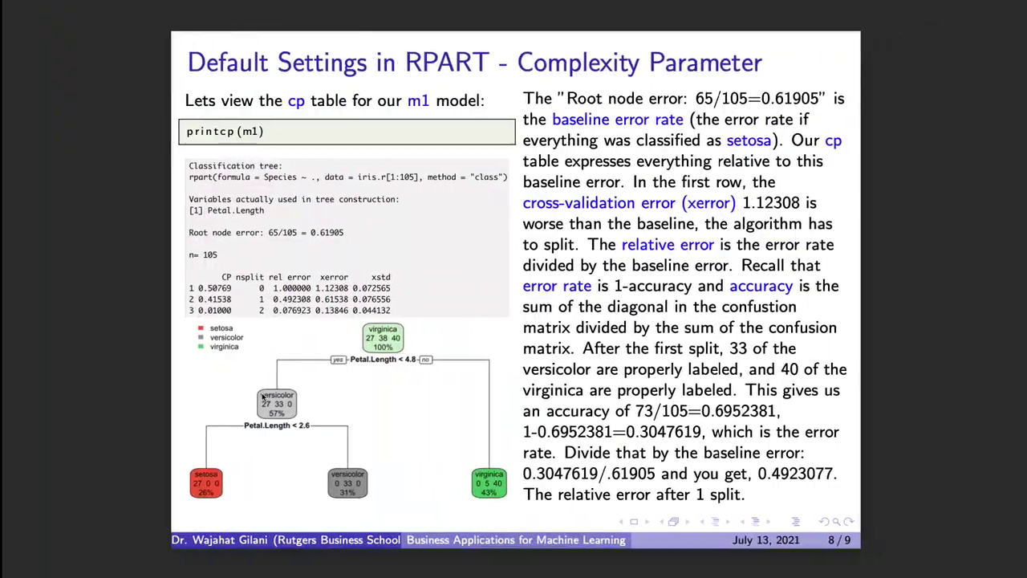
left_click(253, 248)
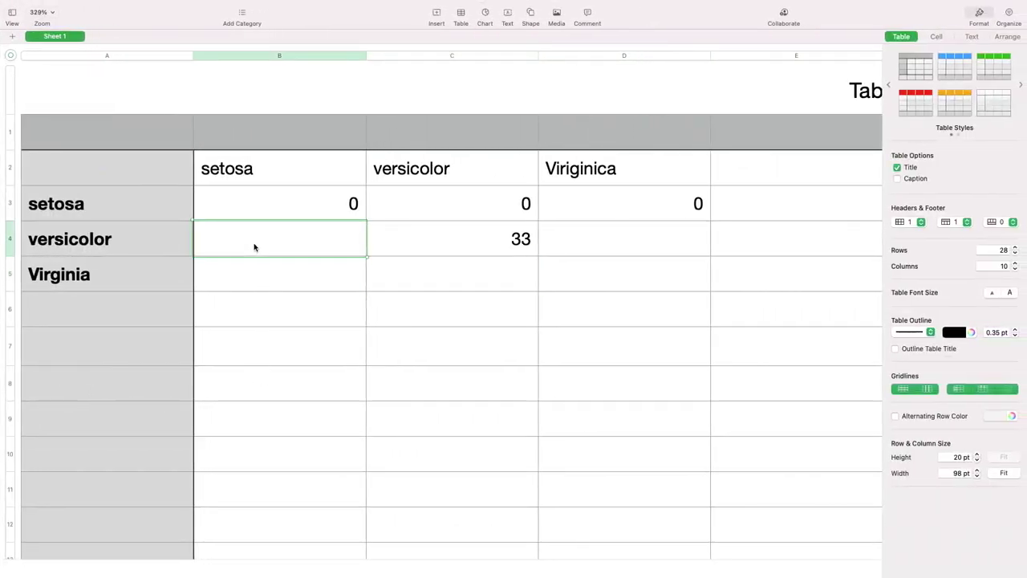
type("27")
key("Return")
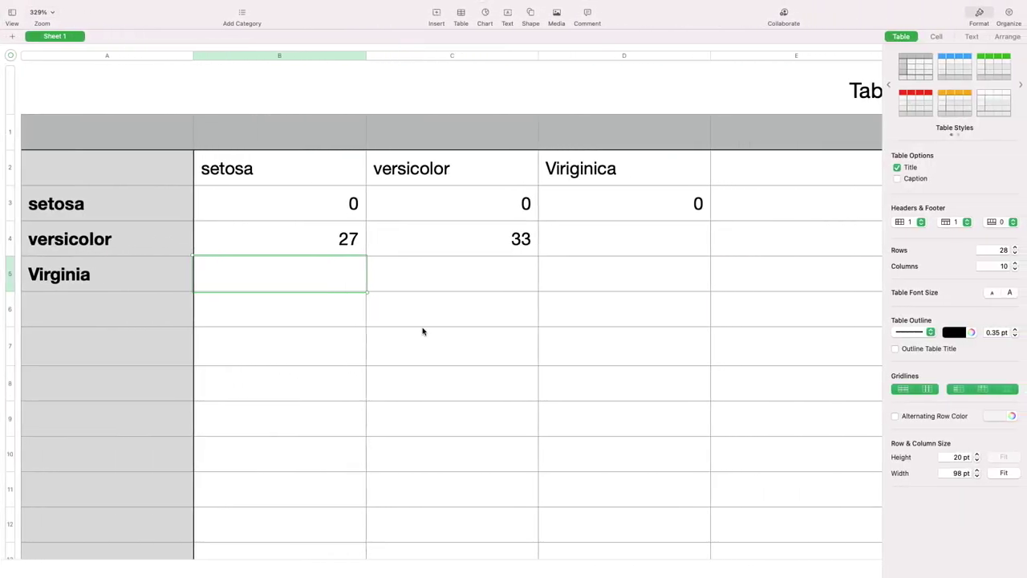
left_click(595, 239)
type("0")
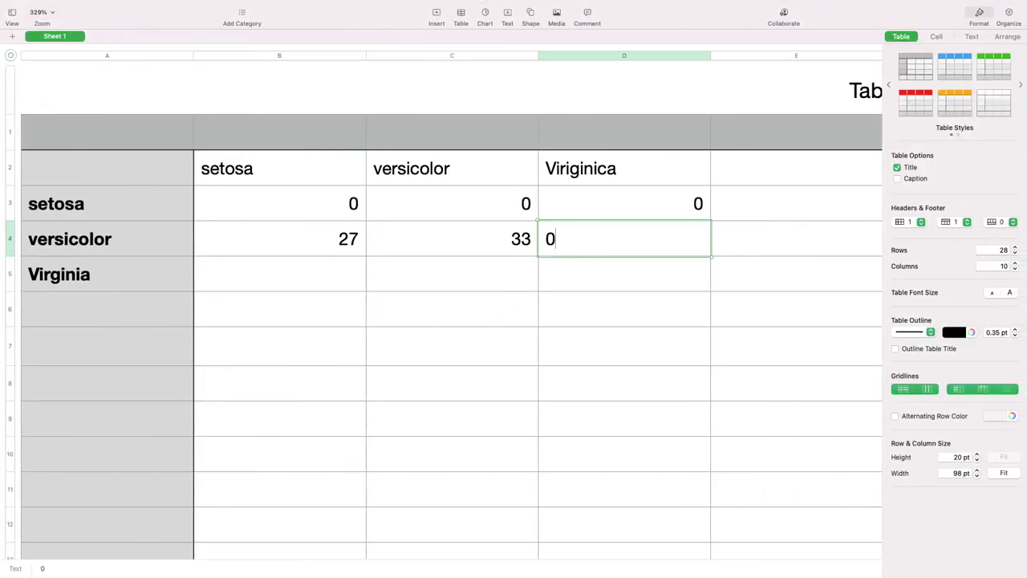
left_click(580, 309)
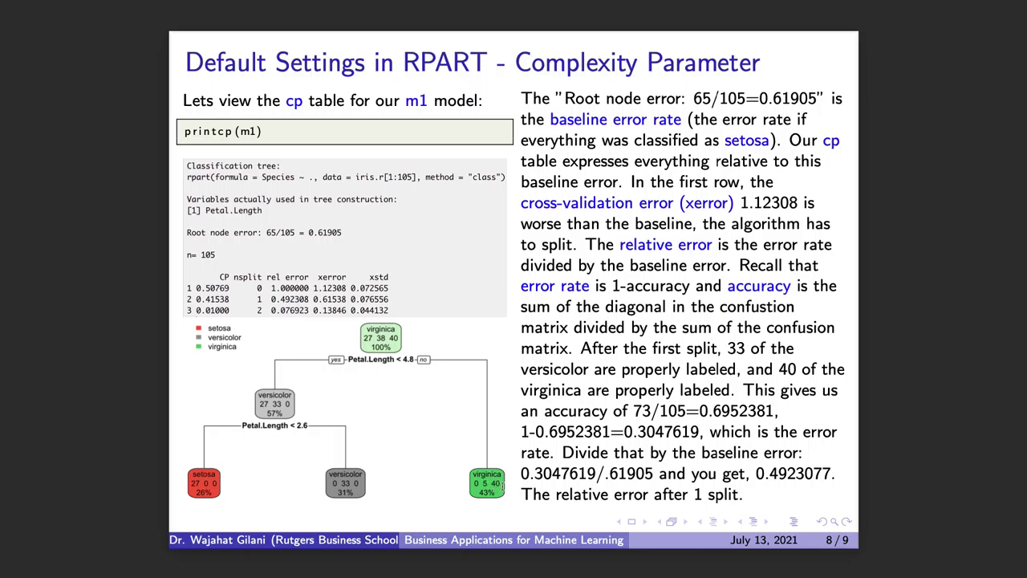
- Check the virginica leaf on the slide's tree and enter 40 in the Virginia row under Viriginica, cell D5
key("ctrl+Left")
key("ctrl+Right")
key("ctrl+Right")
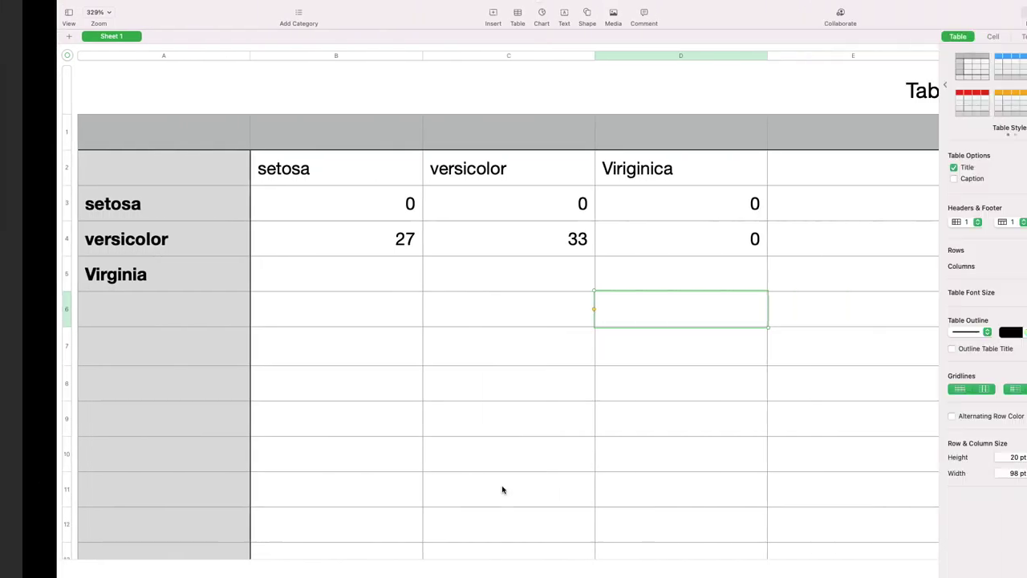
left_click(627, 276)
type("40")
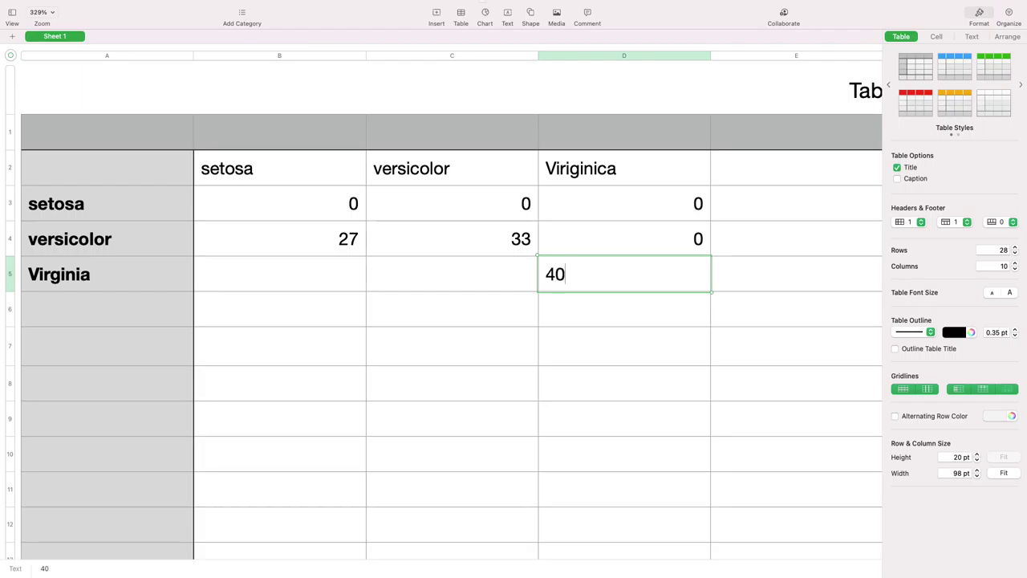
key("shift+Return")
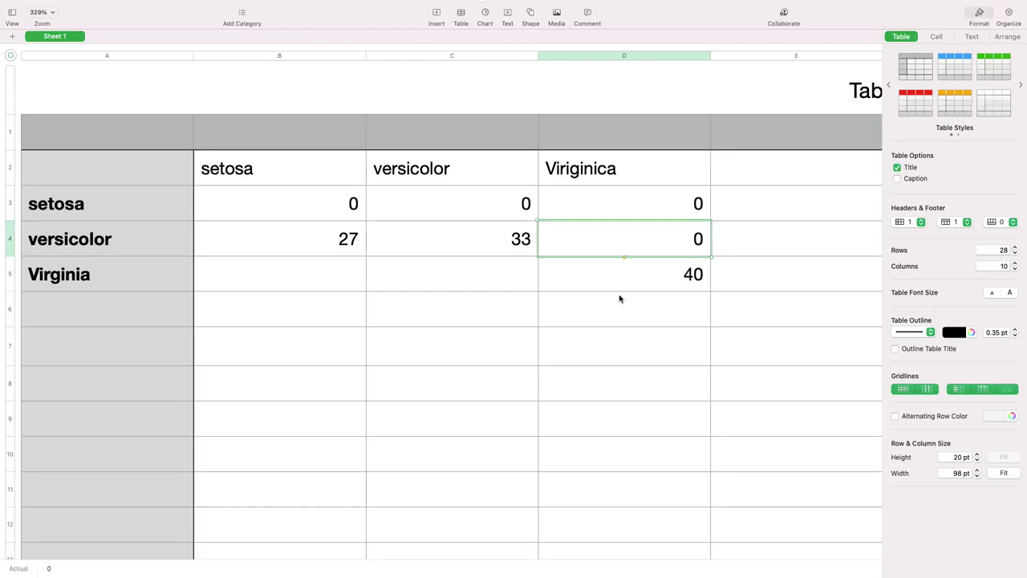
- Check the virginica leaf's versicolor count on the slide and enter 5 in the Virginia row, cell C5
key("ctrl+Left")
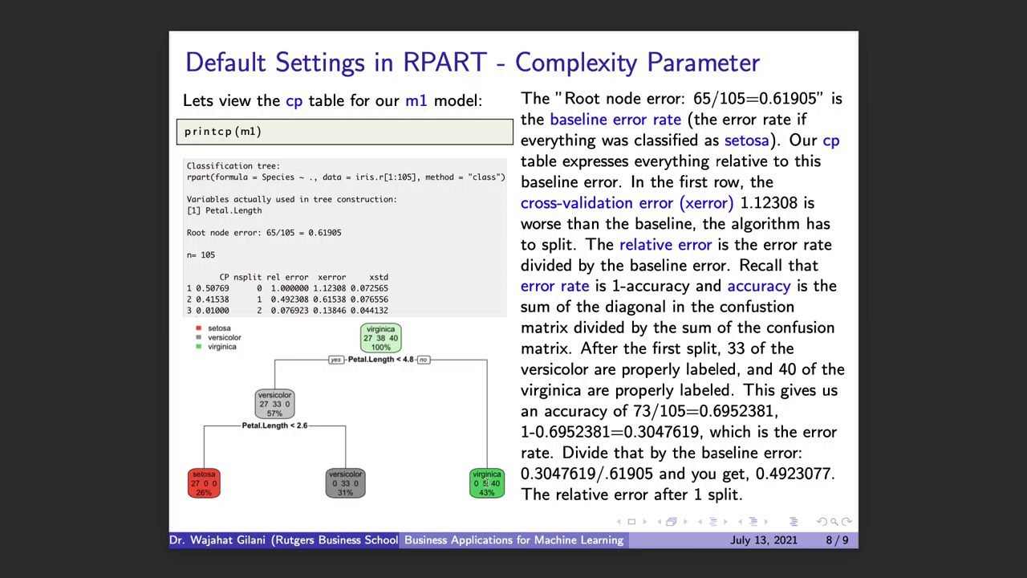
key("ctrl+Right")
key("ctrl+Left")
key("ctrl+Right")
left_click(449, 296)
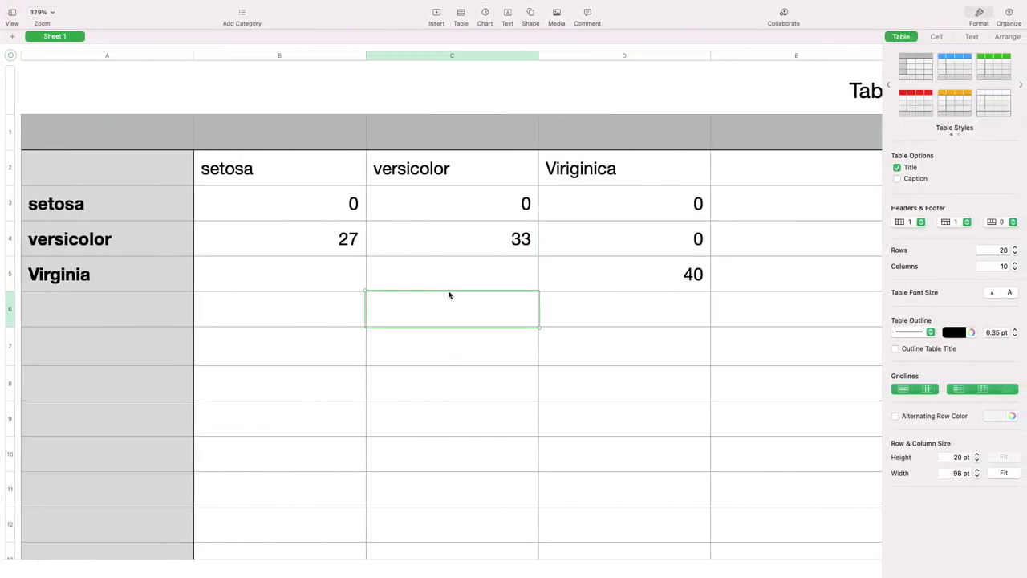
left_click(448, 275)
type("5")
key("Return")
- Enter 0 in the Virginia row under setosa, cell B5, and compare the matrix with the slide's tree
key("ctrl+Left")
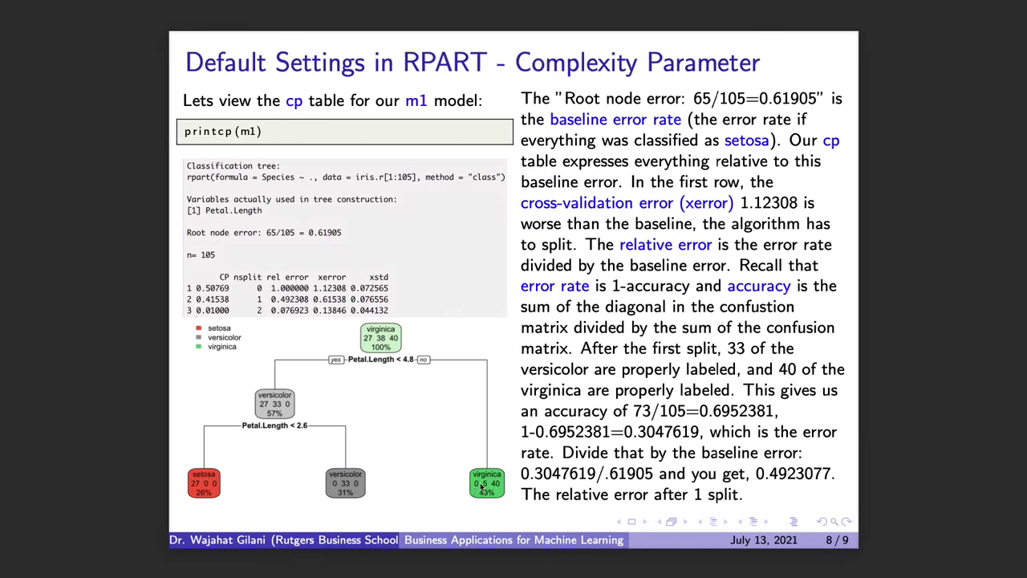
key("ctrl+Right")
left_click(332, 275)
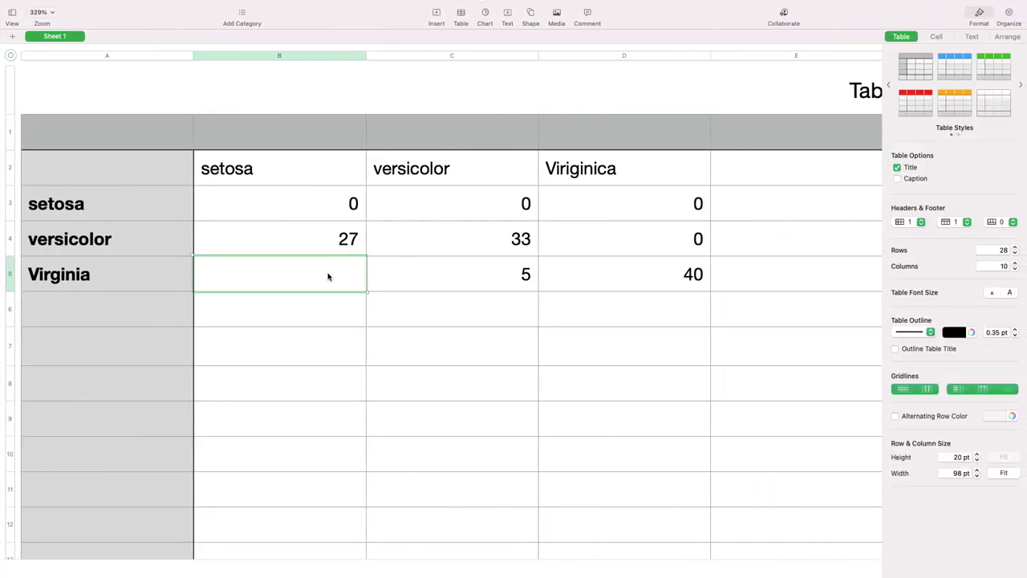
type("0")
key("Return")
key("ctrl+Left")
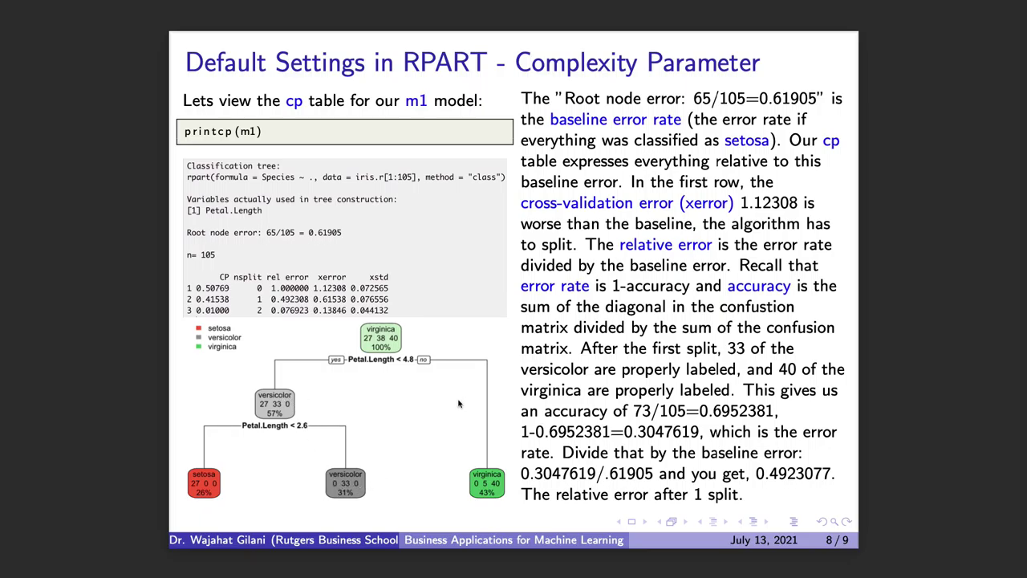
key("ctrl+Right")
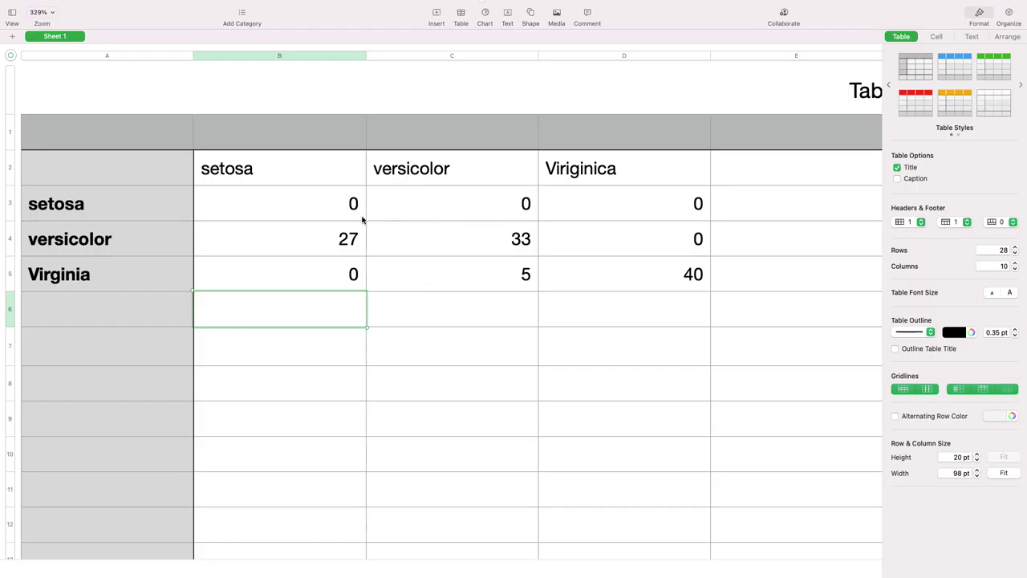
- Apply a blue Color Fill to the matrix's diagonal cells B3, C4 and D5
left_click_drag(358, 211, 334, 212)
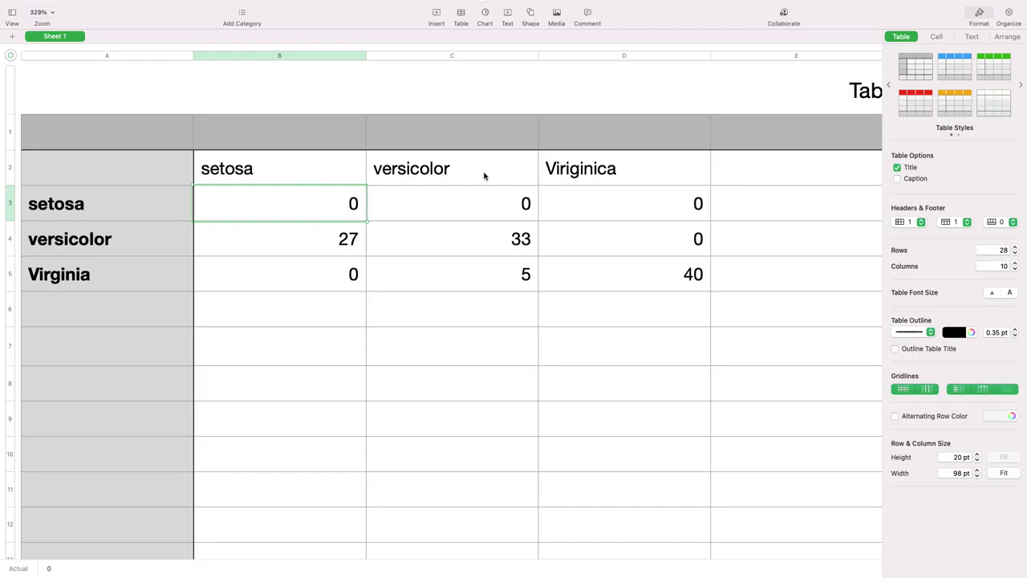
left_click(937, 37)
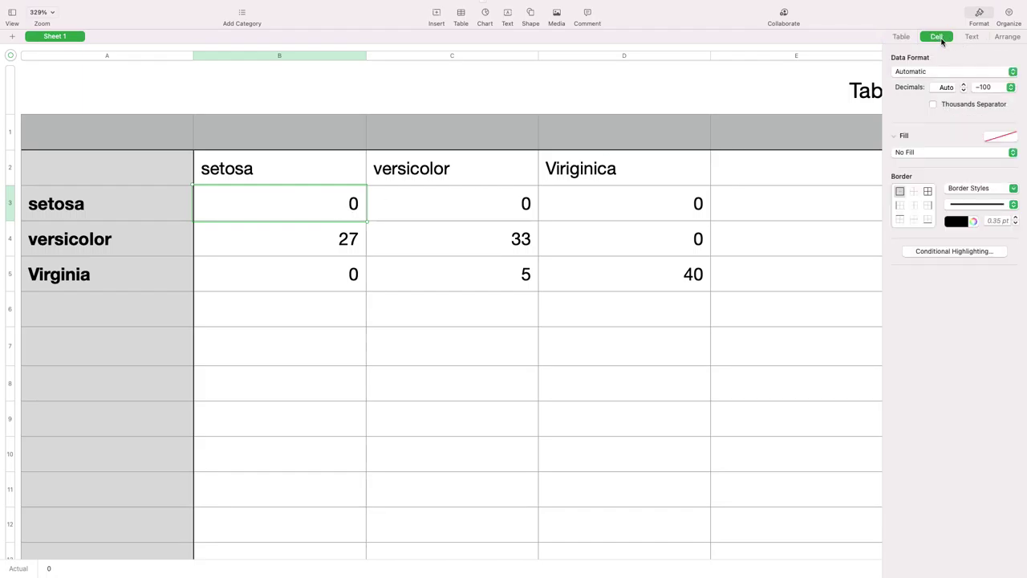
left_click(905, 152)
left_click(908, 165)
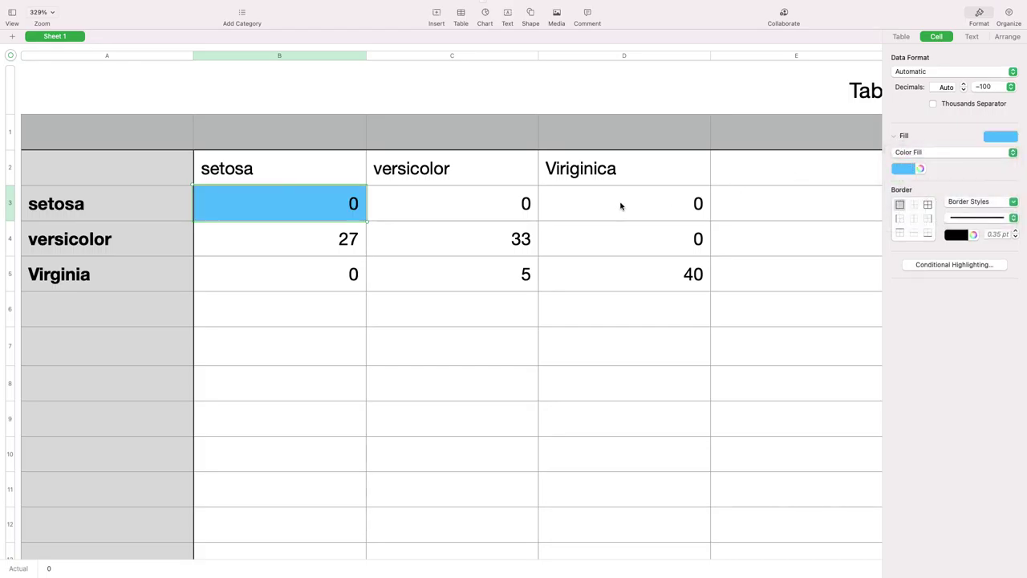
left_click(513, 236)
left_click(946, 152)
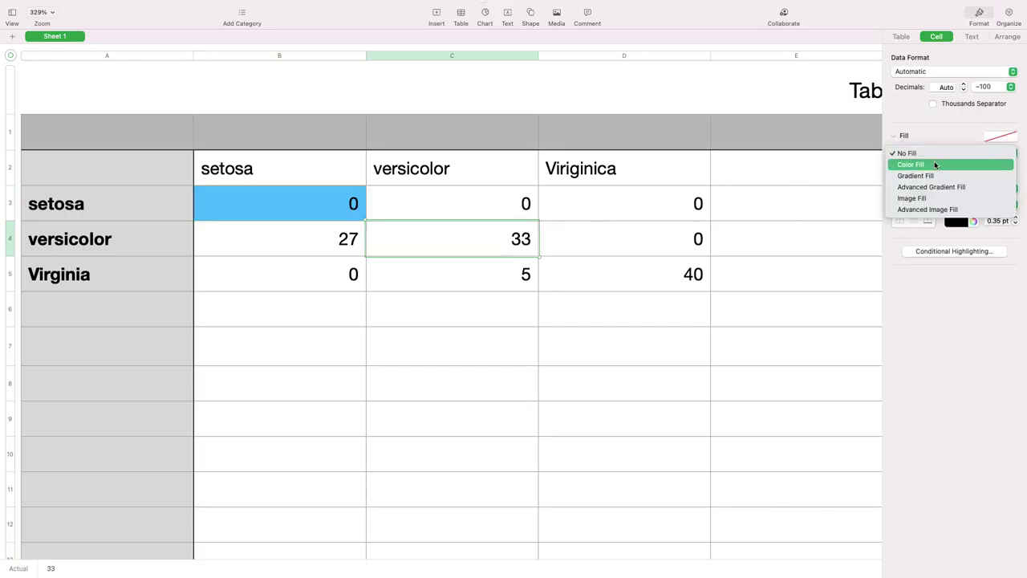
left_click(933, 163)
left_click(642, 275)
left_click(920, 154)
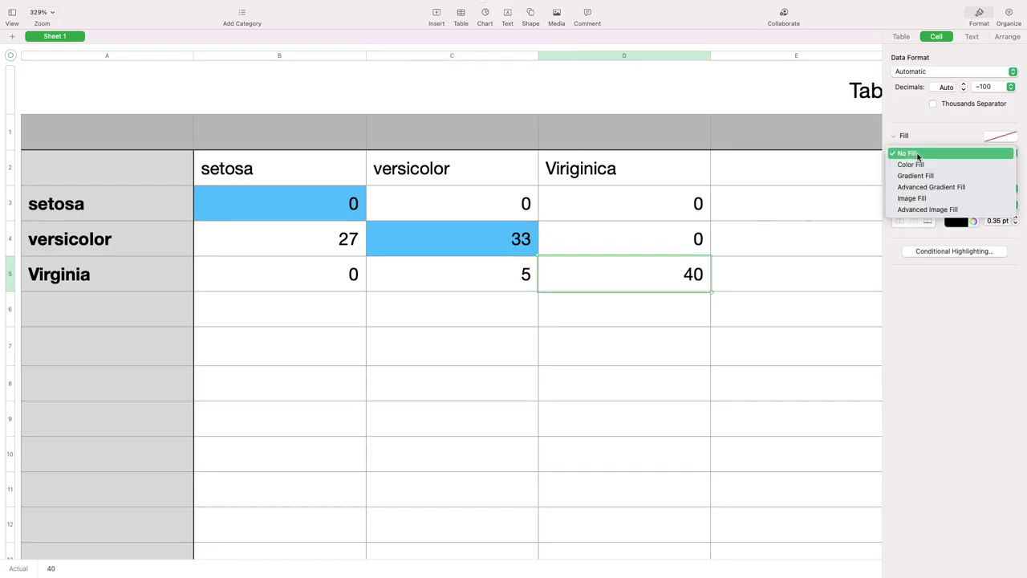
left_click(919, 164)
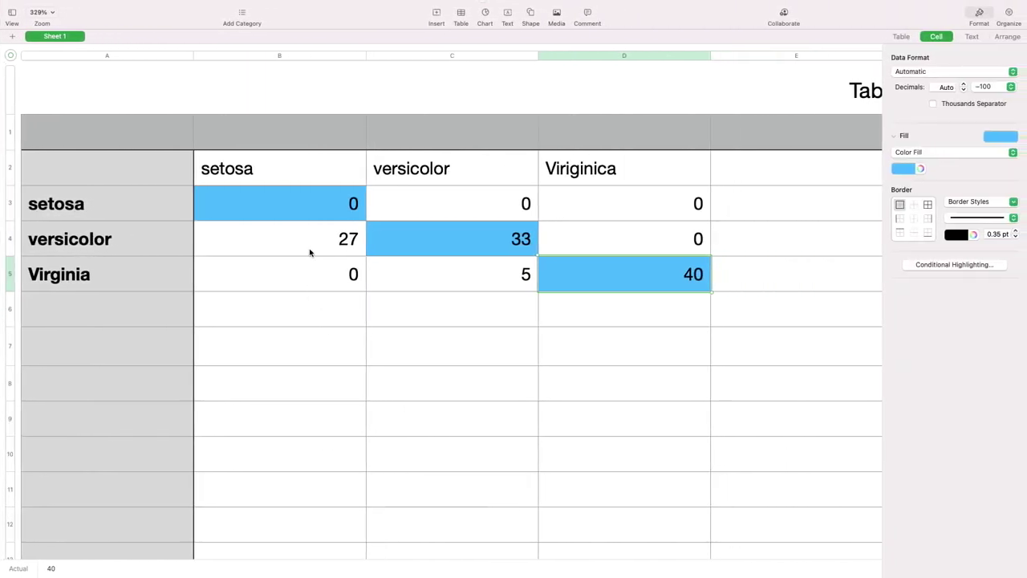
- Enter the diagonal sum 73 in cell B7 and the overall matrix sum 105 in cell B8
left_click(284, 355)
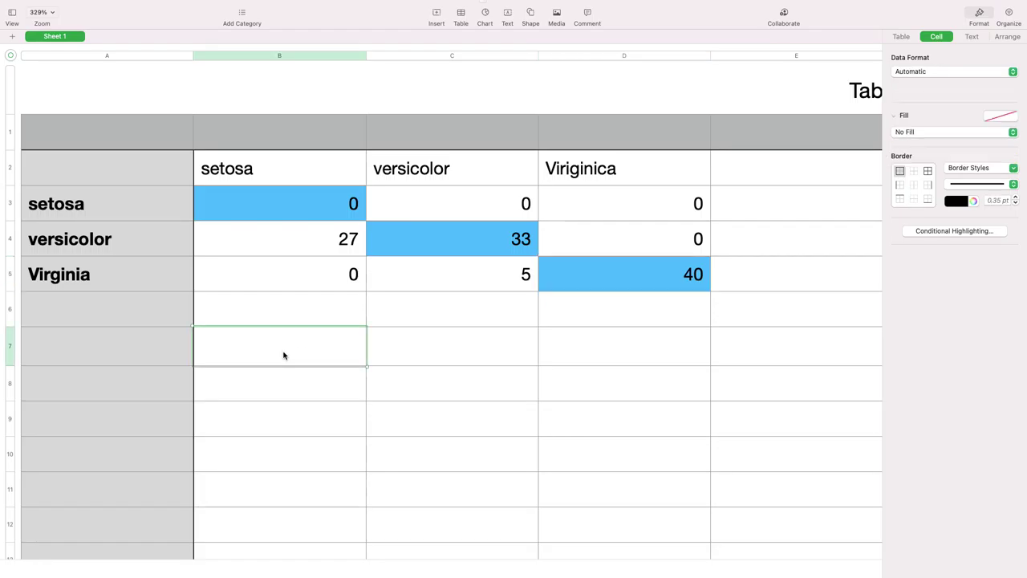
type("73")
key("Return")
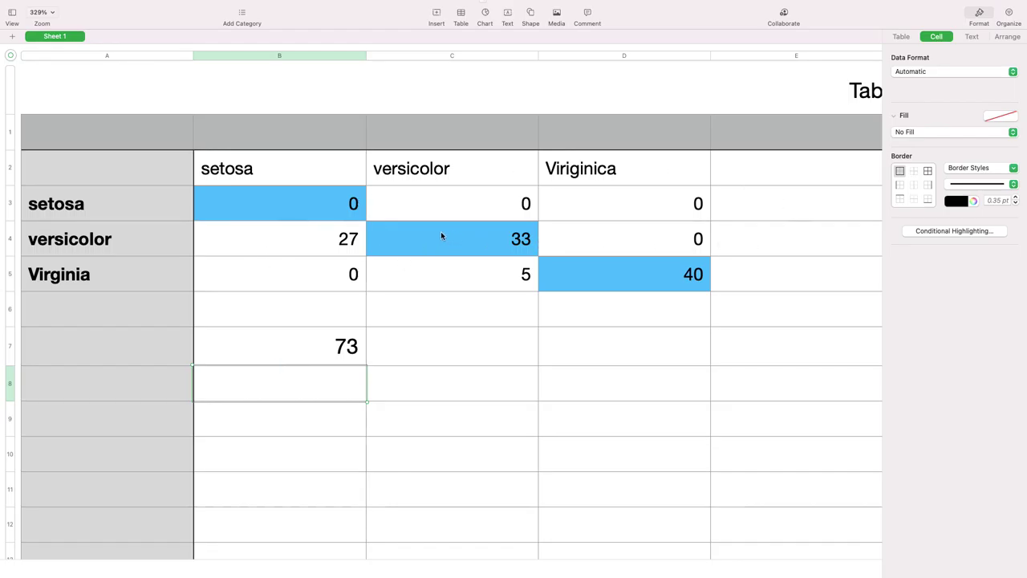
left_click(328, 238)
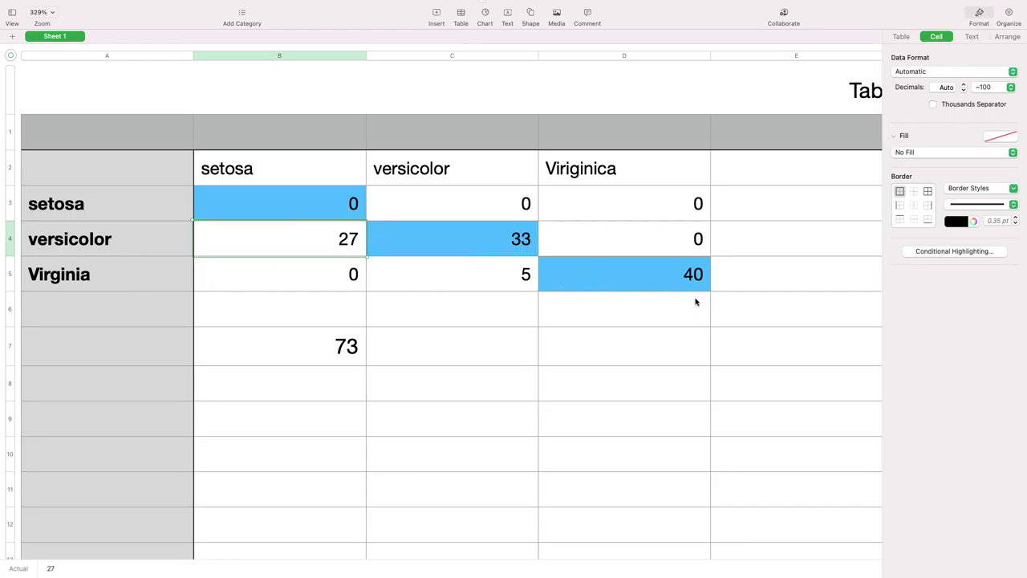
left_click(288, 377)
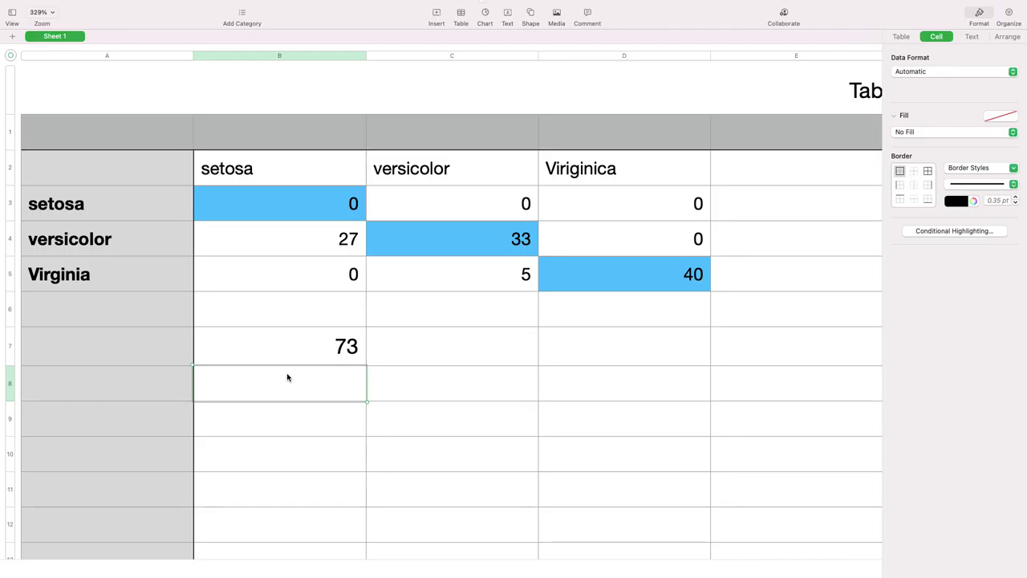
type("105")
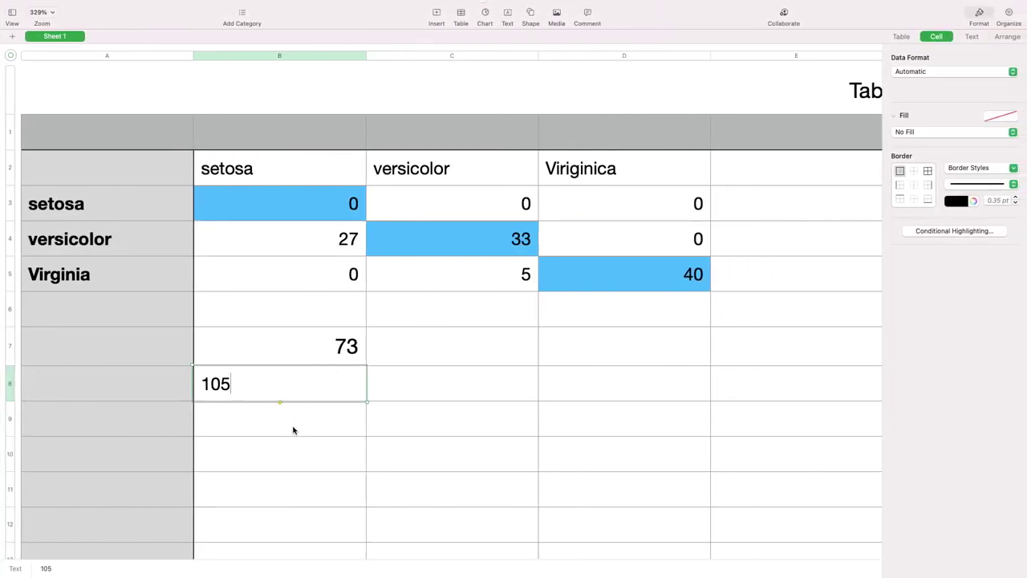
key("Return")
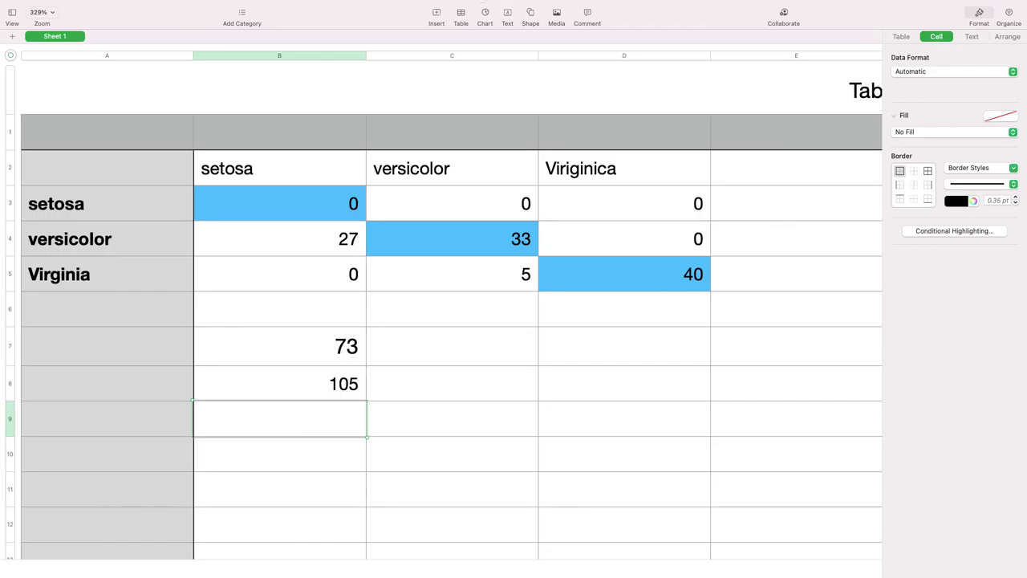
- Enter a formula in cell B9 that divides B7 by B8
type("=")
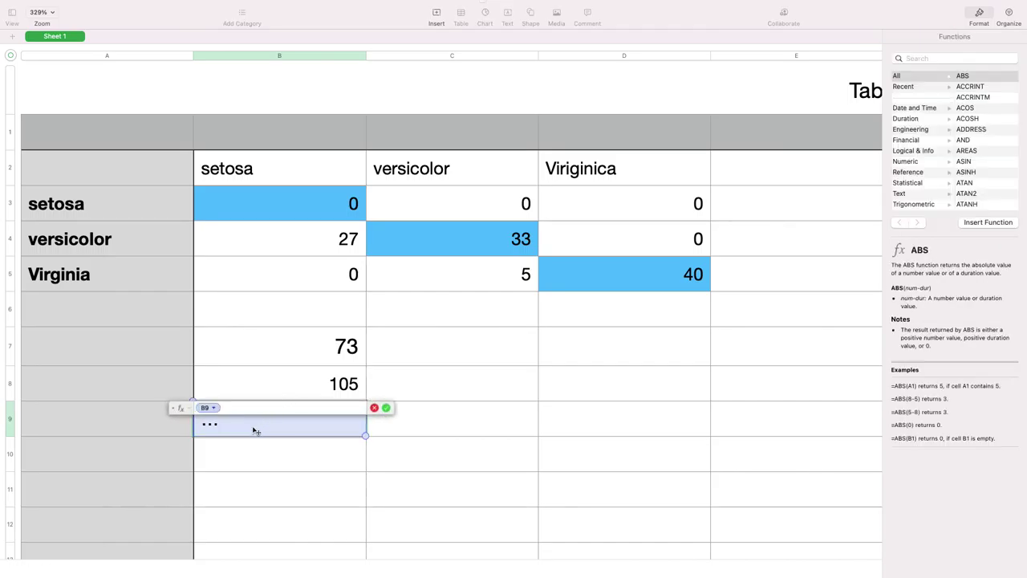
type("+")
left_click(271, 362)
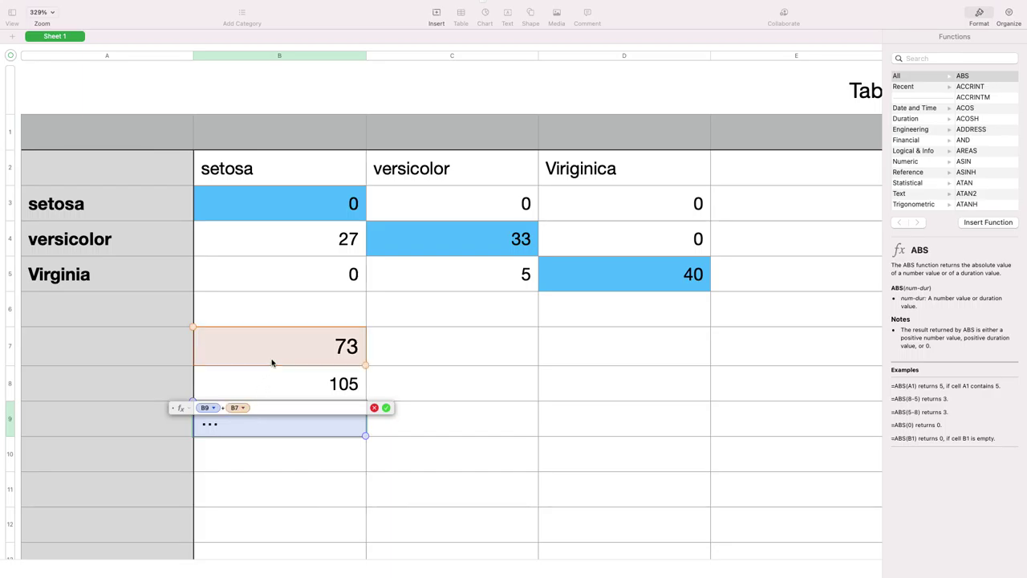
key("BackSpace")
key("BackSpace")
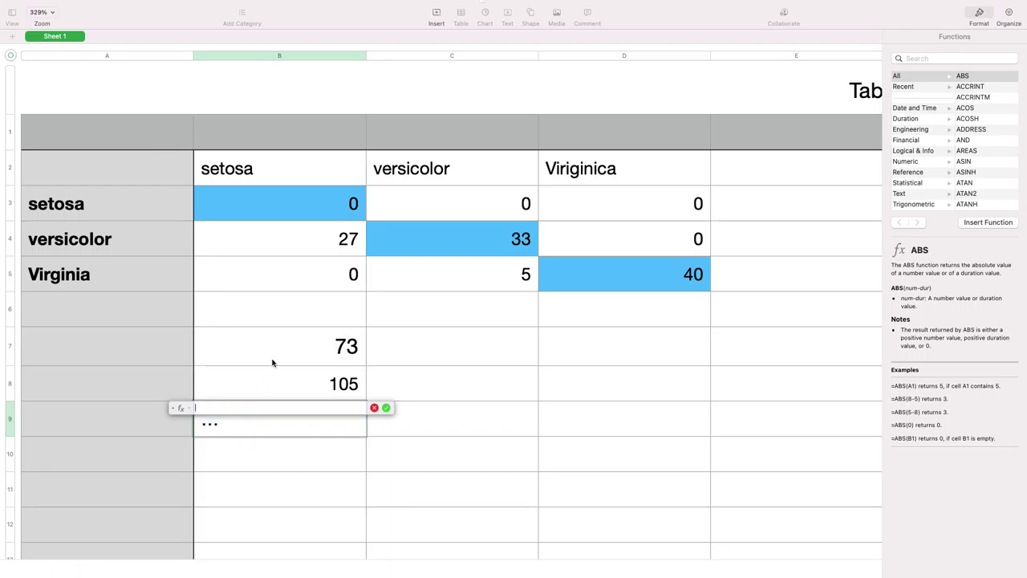
left_click(295, 338)
left_click(293, 387)
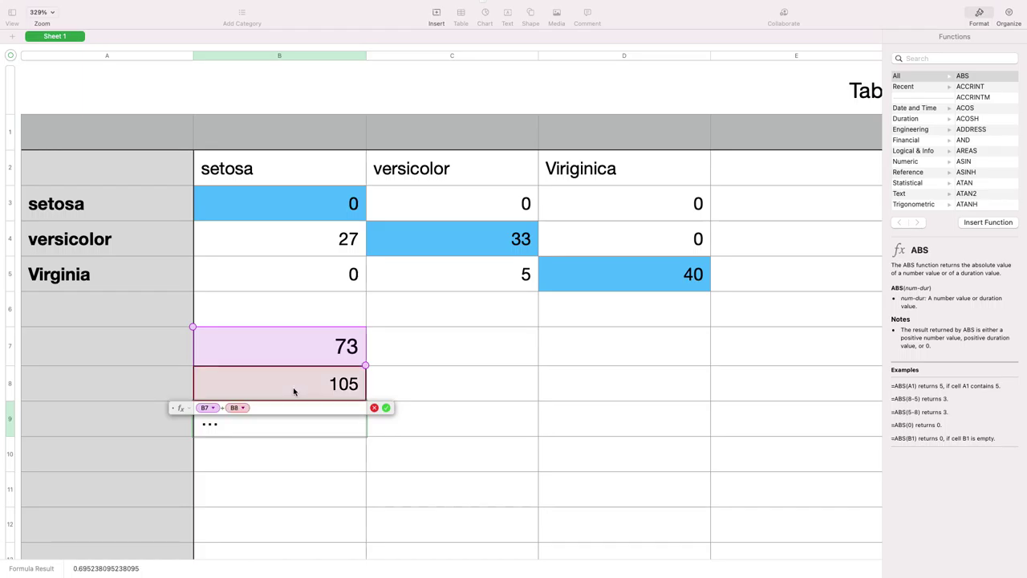
key("Return")
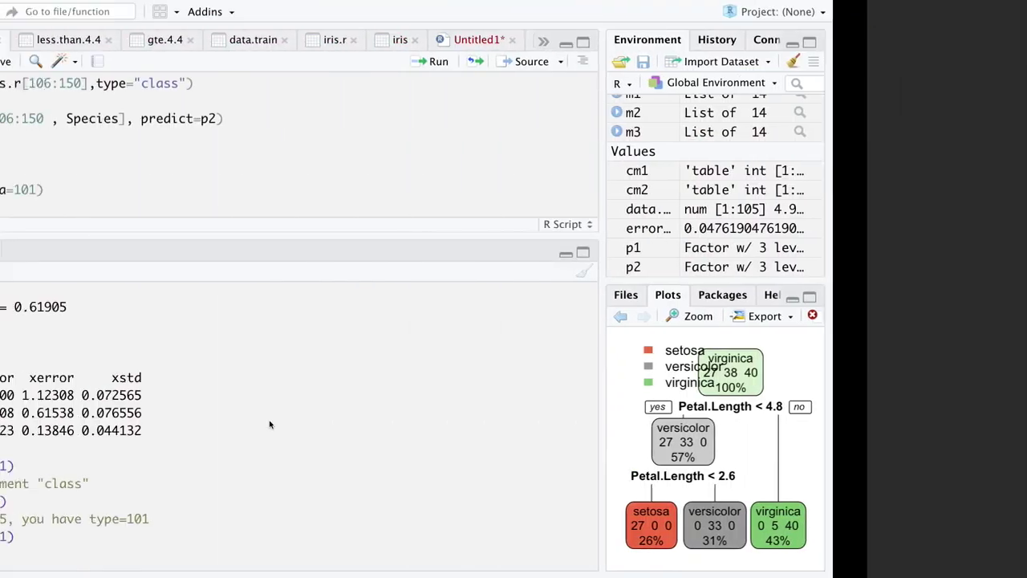
- Switch to RStudio, start an acc1= assignment on line 29 of the lab1e.R script, and check the slide for the accuracy fraction
key("Return")
key("Return")
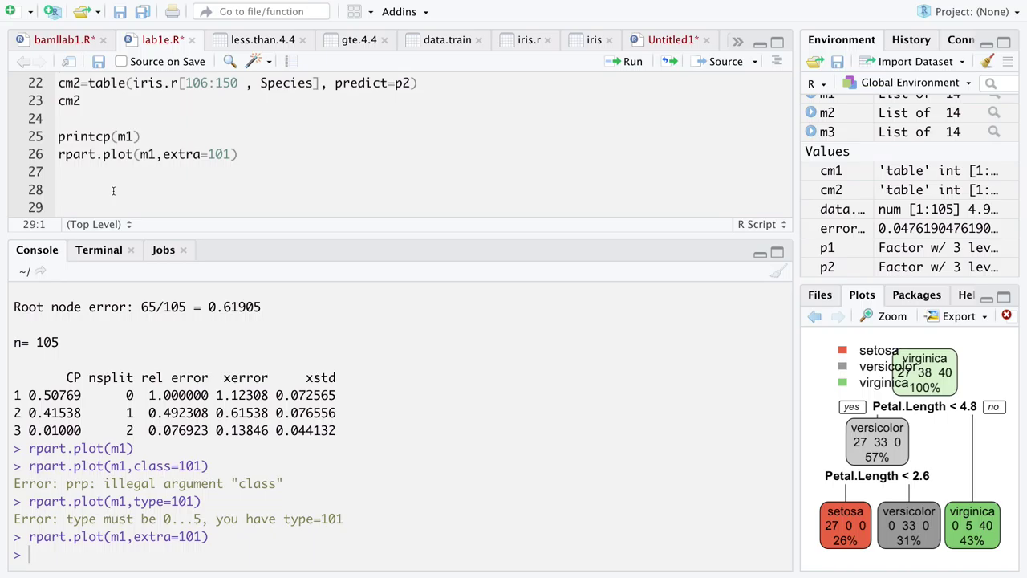
type("acc")
key("BackSpace")
key("BackSpace")
key("BackSpace")
type("acc1=")
key("ctrl+Right")
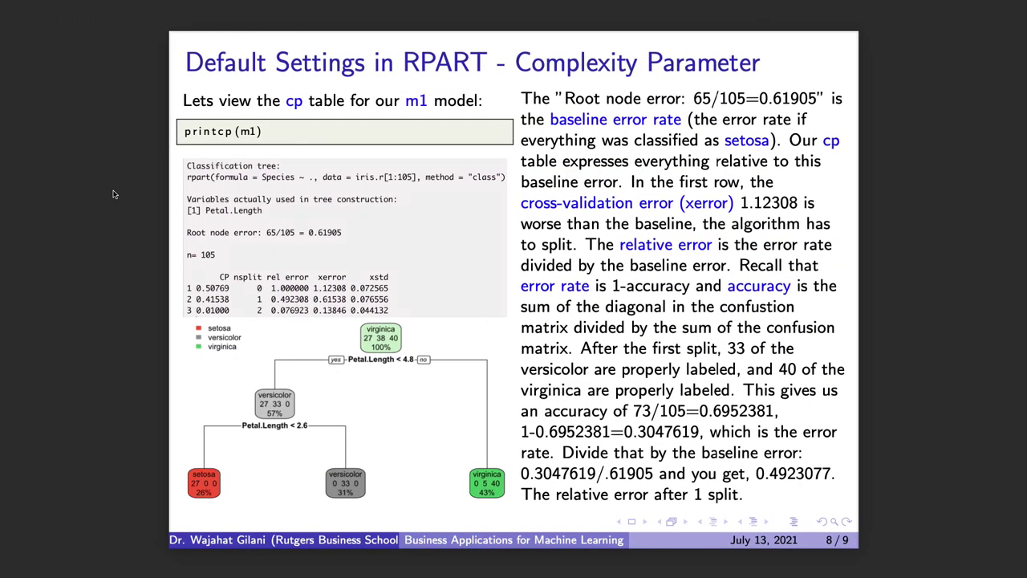
key("ctrl+Left")
key("ctrl+Left")
key("ctrl+Left")
key("ctrl+Left")
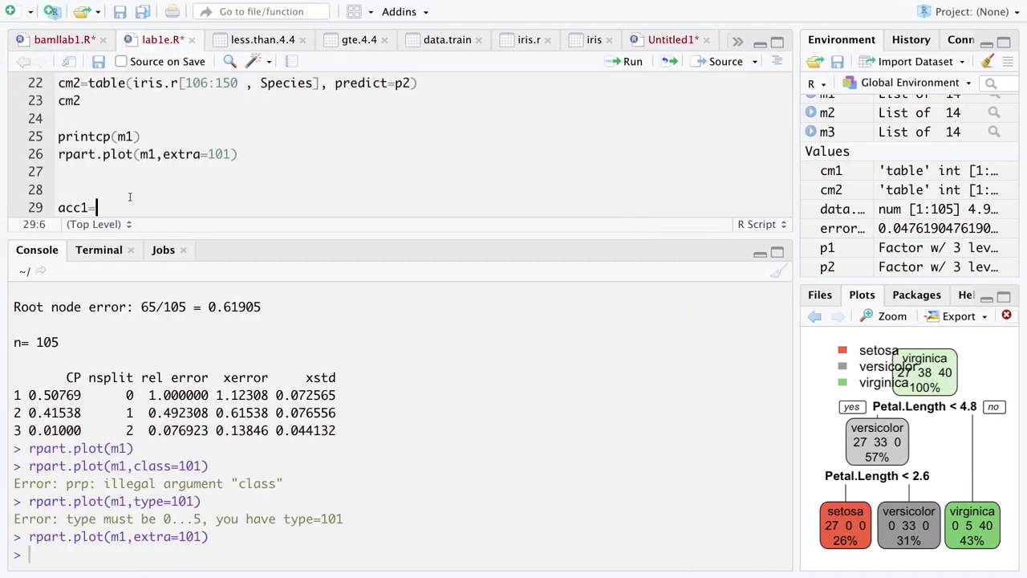
- Enter 73/105 on line 28 of the script and delete the unfinished acc1= from line 29
left_click(129, 196)
type("73/105")
left_click_drag(96, 207, 17, 207)
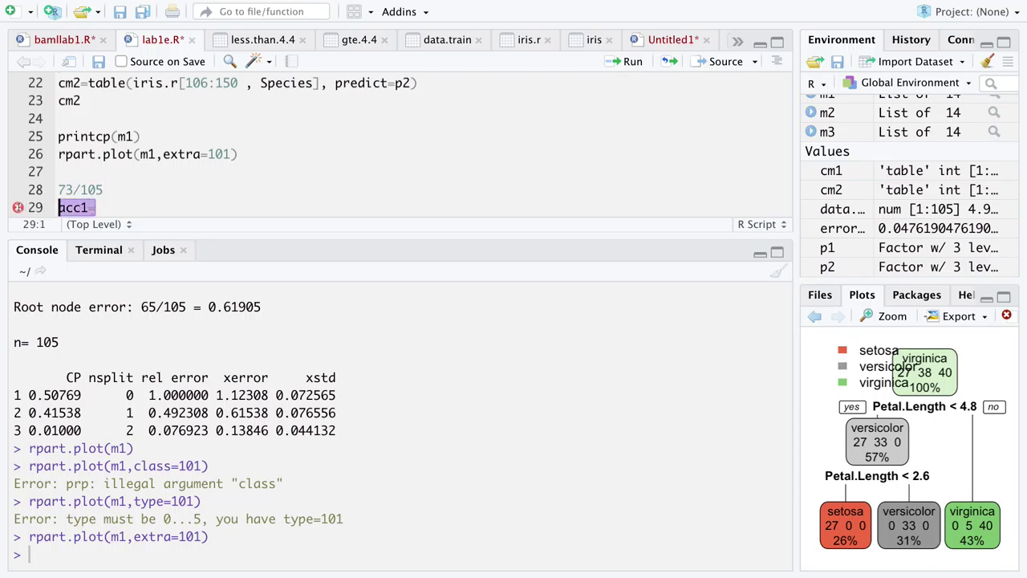
key("BackSpace")
- Turn line 28 into acc1=73/105 and run it, then add acc1 on line 29 and run it to print the accuracy
left_click(60, 189)
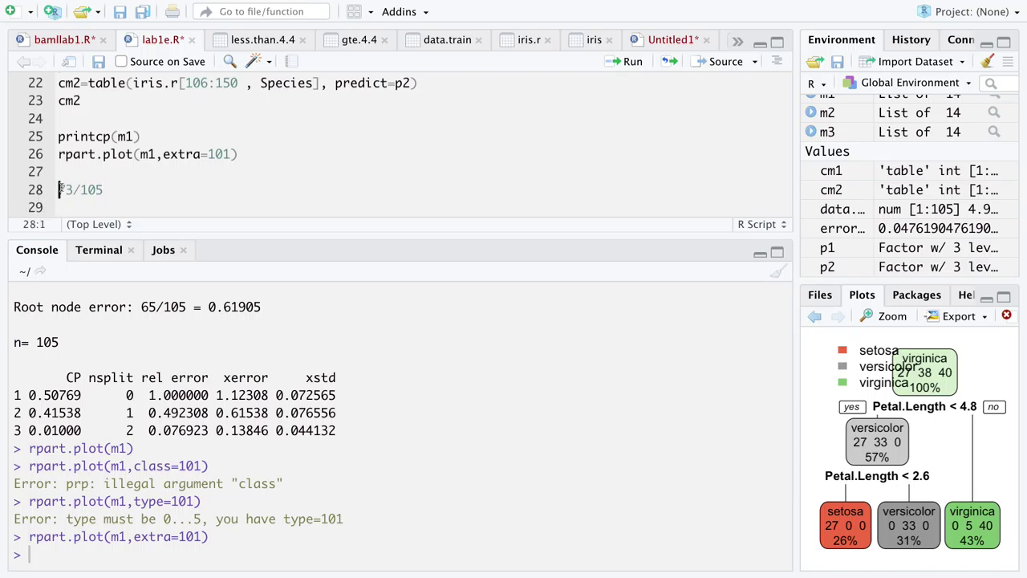
type("acc1=")
key("ctrl+Return")
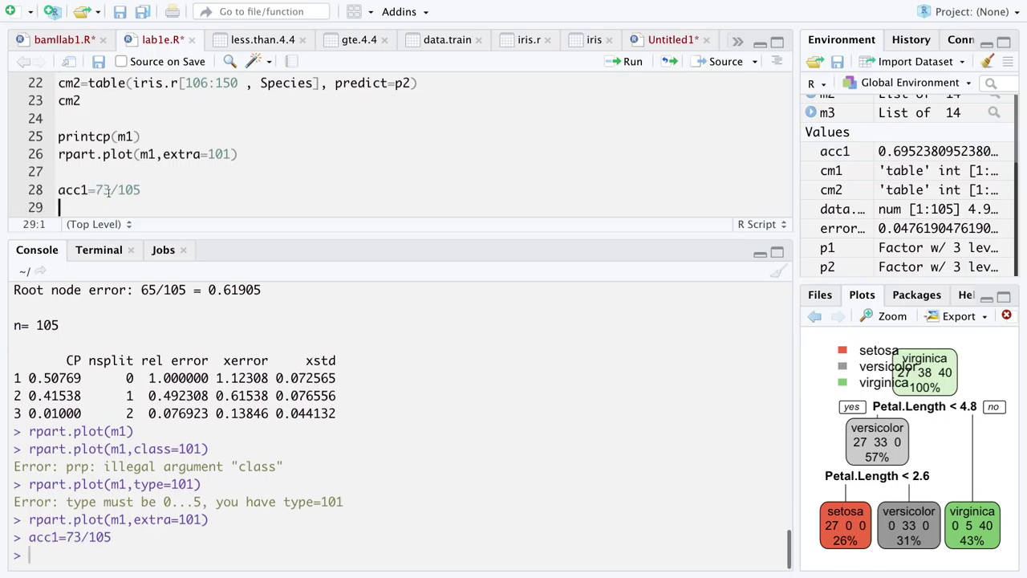
type("acc1")
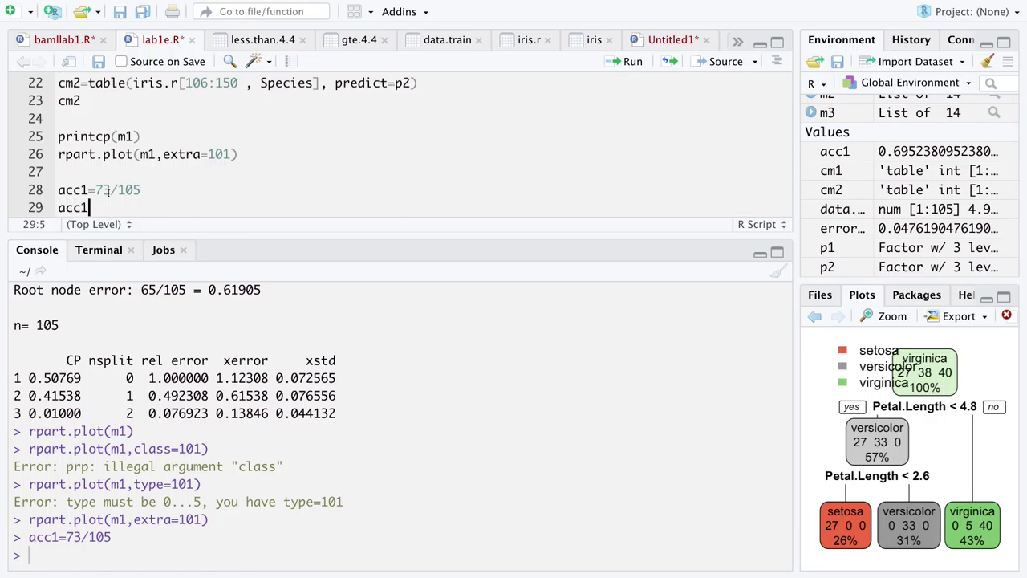
key("ctrl+Return")
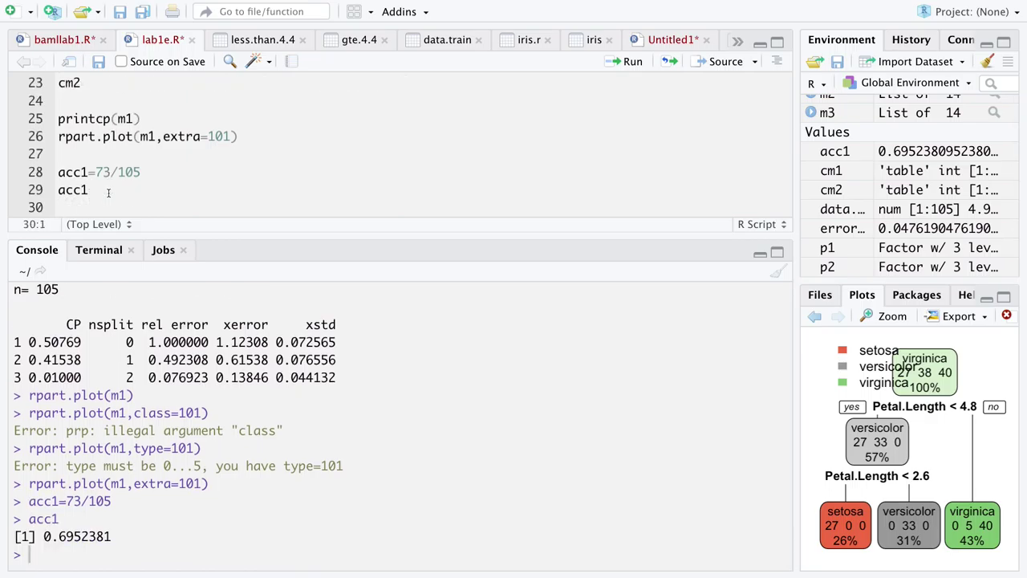